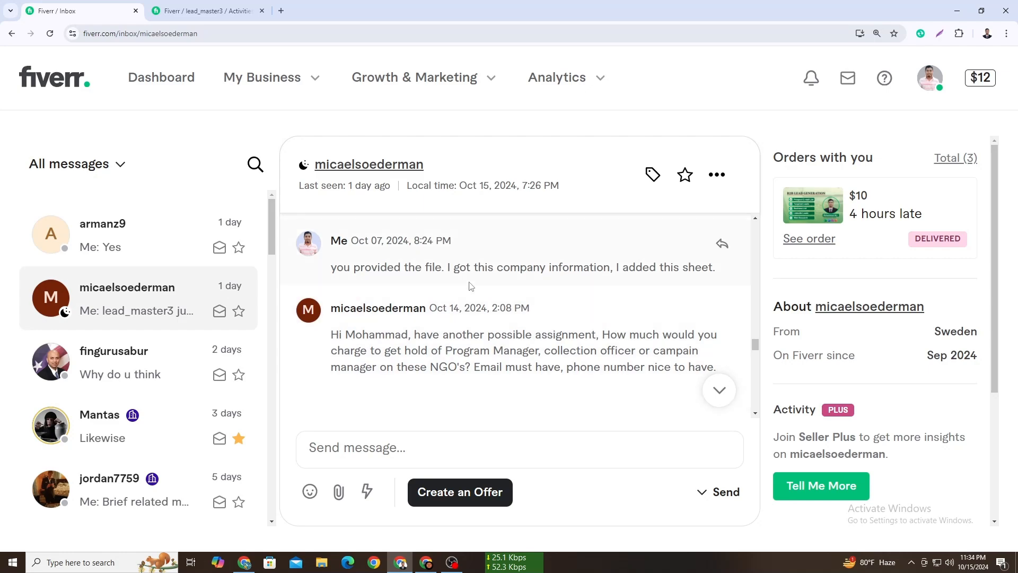
Step: Capture the buyer's Oct 14 assignment message with Lightshot, mark its job titles, NGOs, email and phone requirements with red arrows, and close the capture
scroll(469, 281, down, 1)
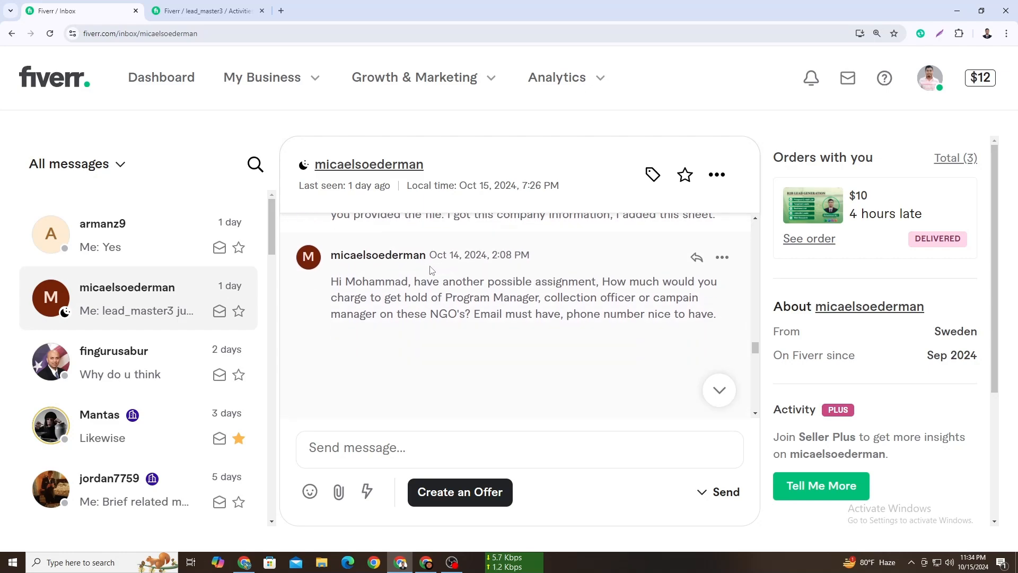
click(940, 33)
drag(275, 206, 764, 366)
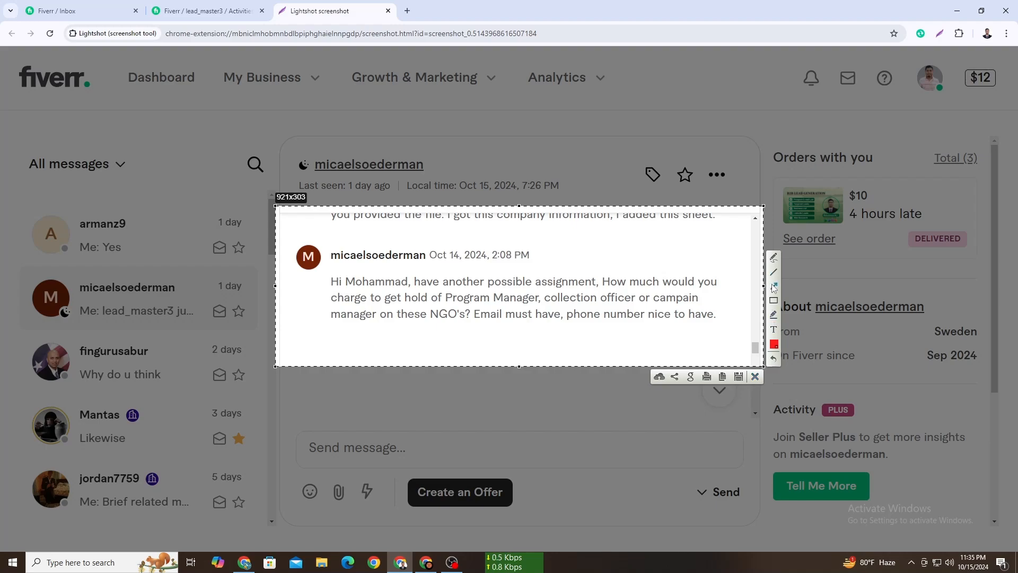
mouse_move(186, 347)
mouse_down()
mouse_move(350, 293)
mouse_move(327, 286)
mouse_up()
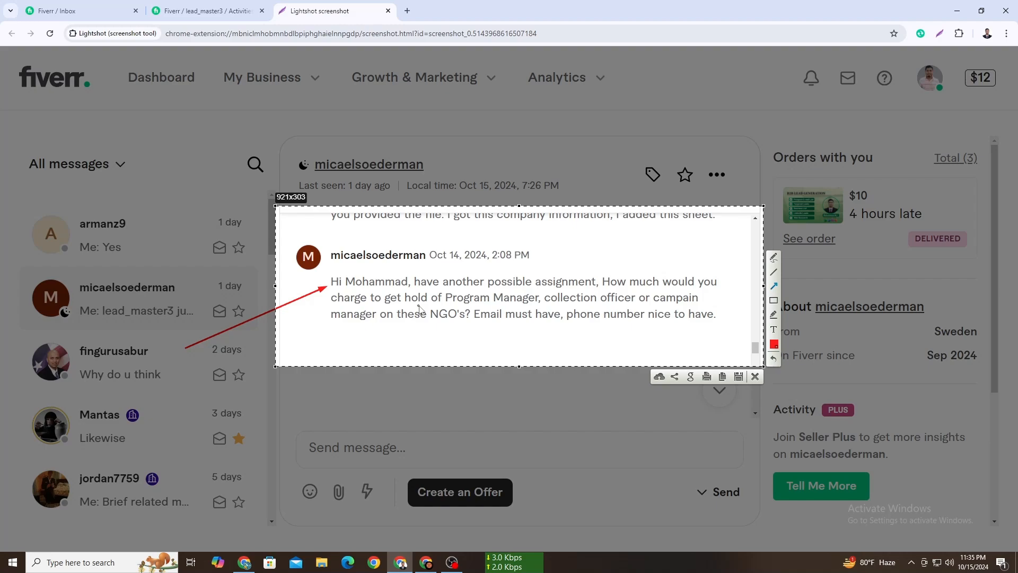
drag(444, 301, 696, 306)
drag(324, 322, 702, 325)
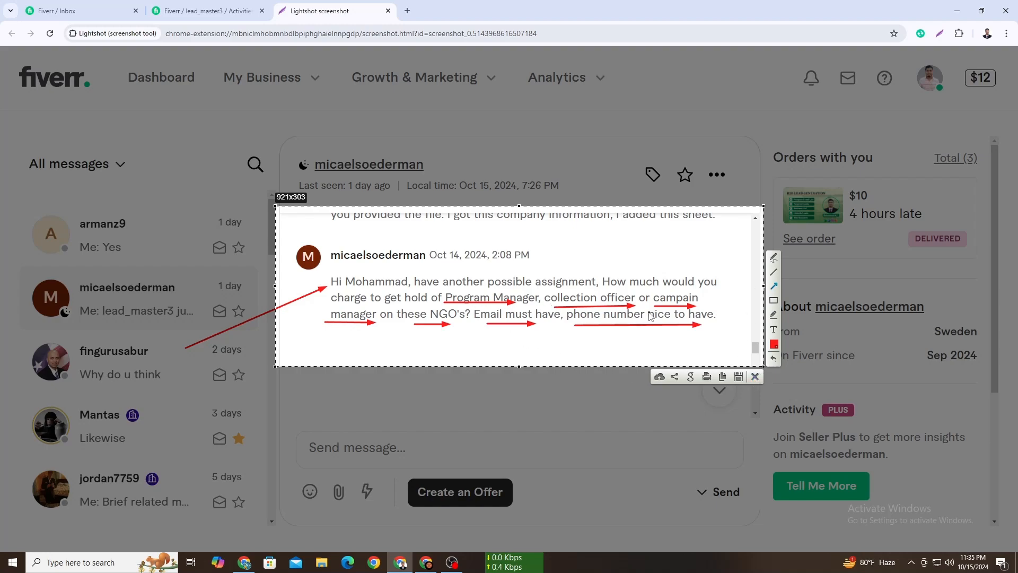
click(755, 376)
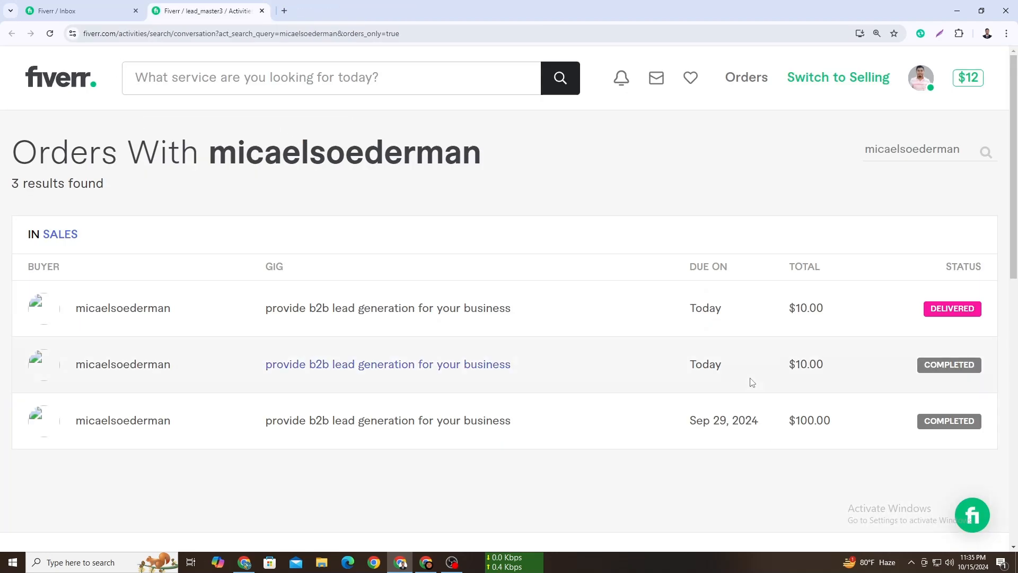
key(ctrl+1)
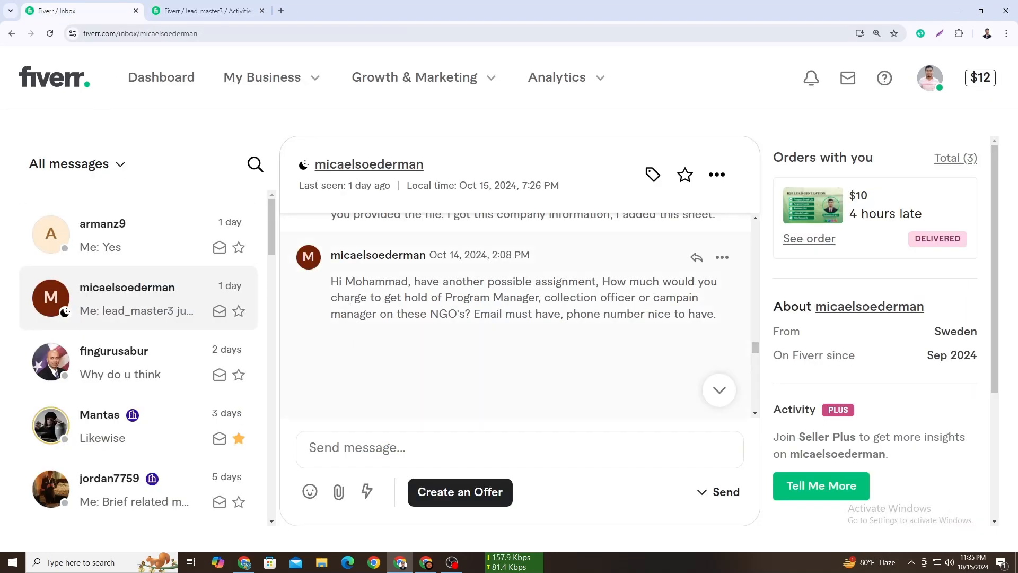
Step: Frame the buyer's spreadsheet attachment below the assignment message in a Lightshot capture, close it and return to the inbox
scroll(355, 350, down, 3)
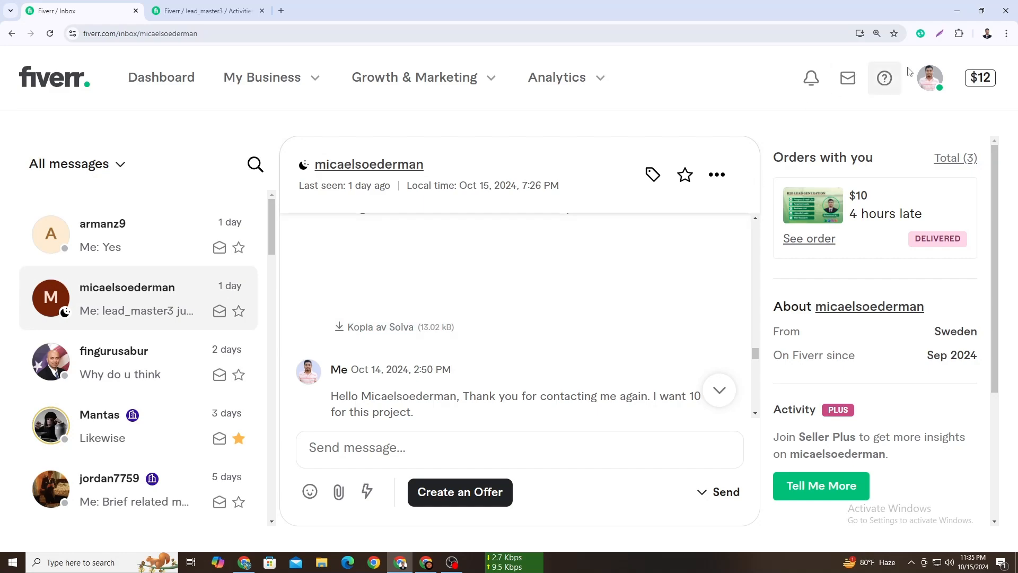
click(939, 33)
drag(299, 232, 719, 366)
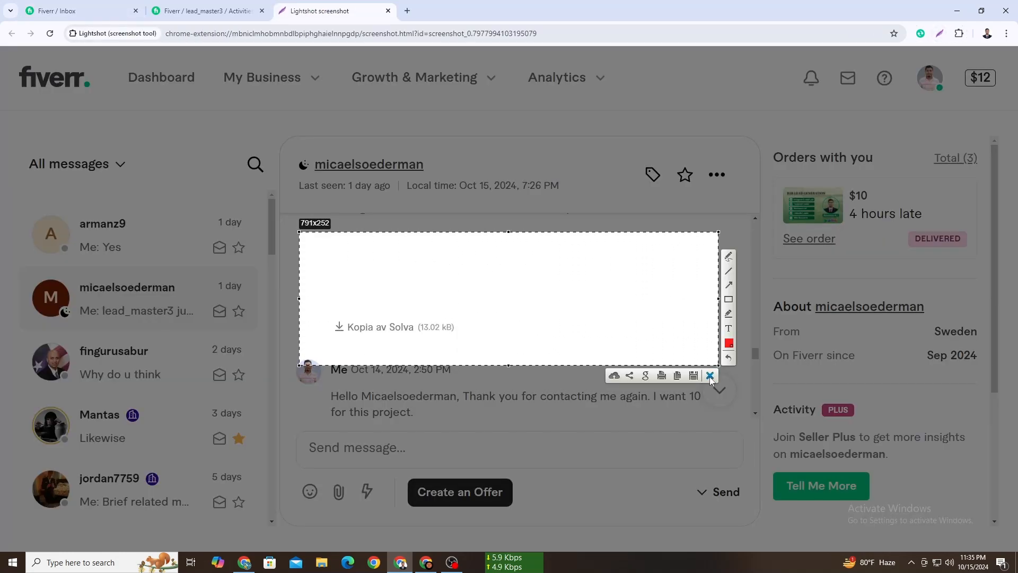
click(710, 376)
click(66, 11)
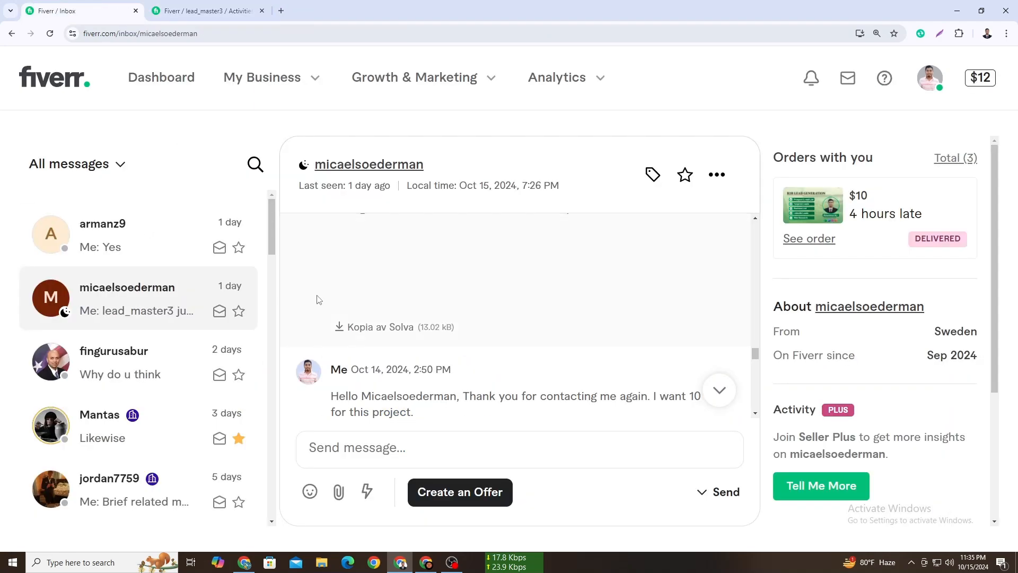
Step: Download the attachment "Kopia av Solvatten NGO upphandlings lista.xlsx", open it in Excel and review its list of organisations
click(369, 327)
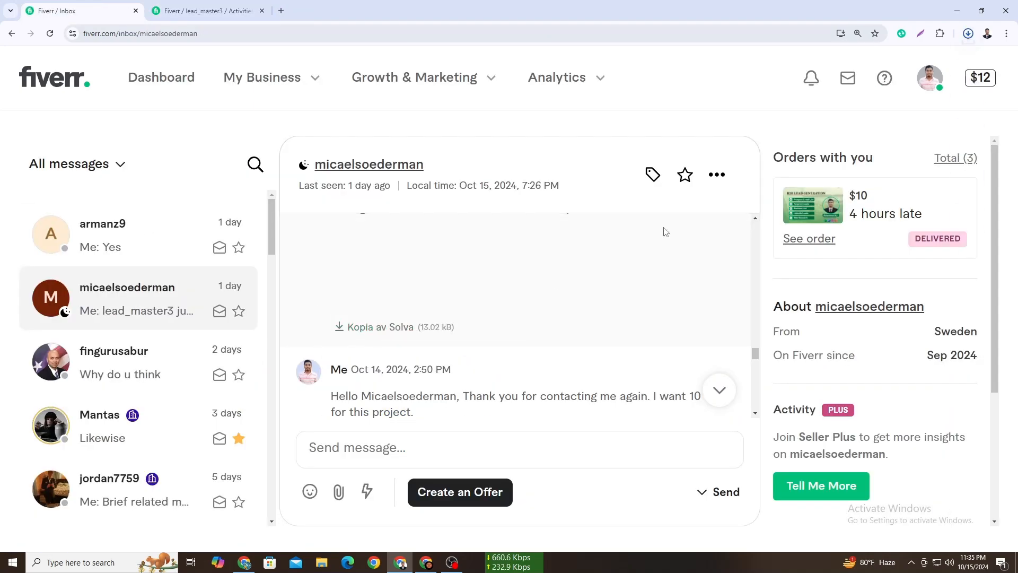
click(942, 60)
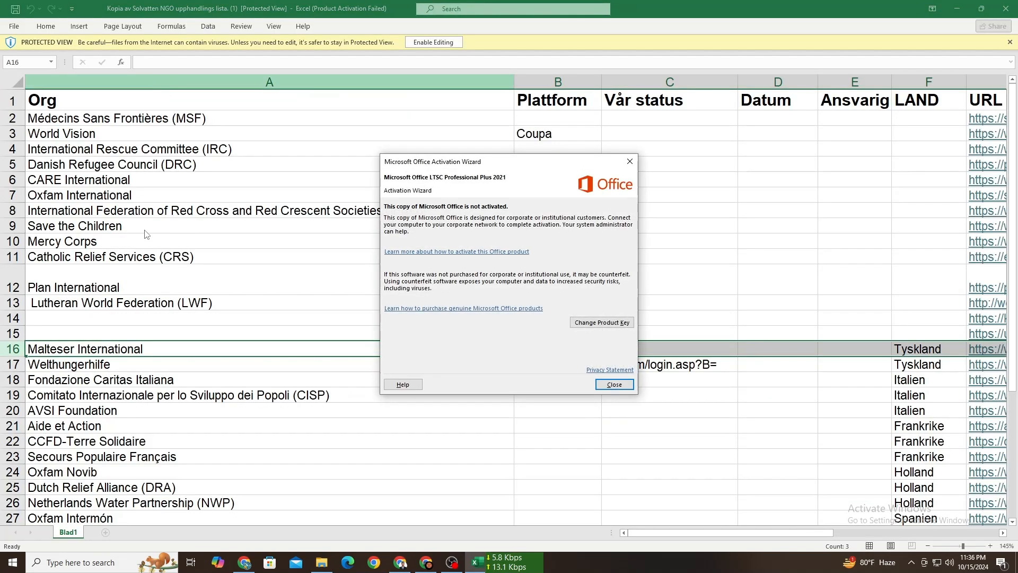
click(614, 384)
scroll(205, 318, down, 5)
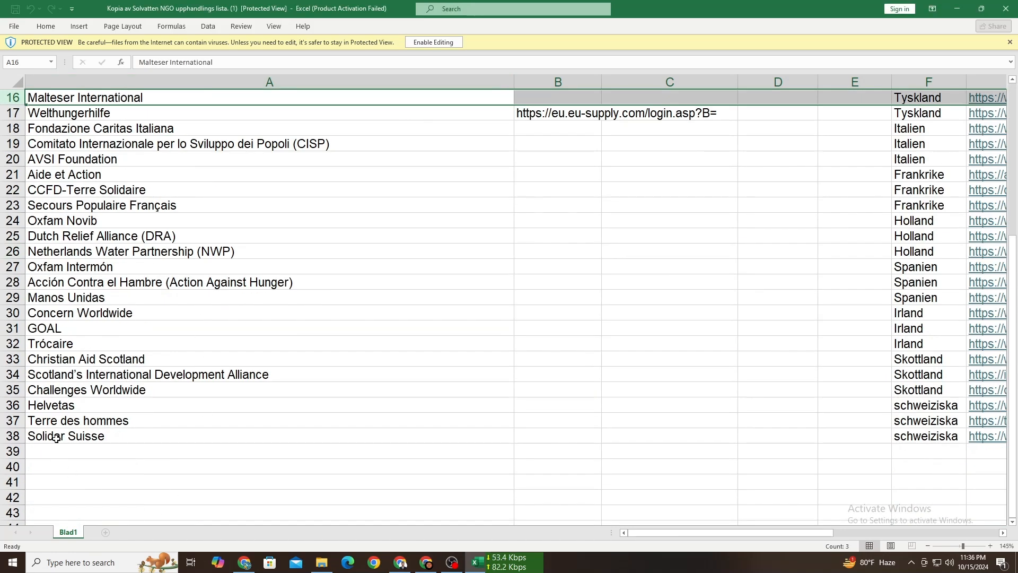
scroll(146, 429, up, 5)
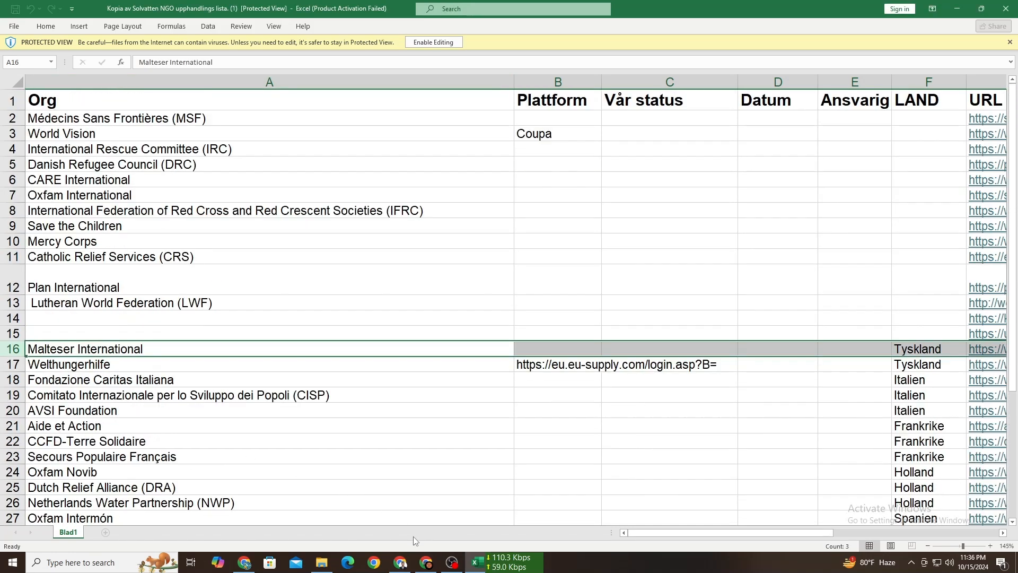
Step: Switch back to the Fiverr chat and frame the reply quoting 10 USD for the project in a Lightshot capture, closing it again
click(401, 562)
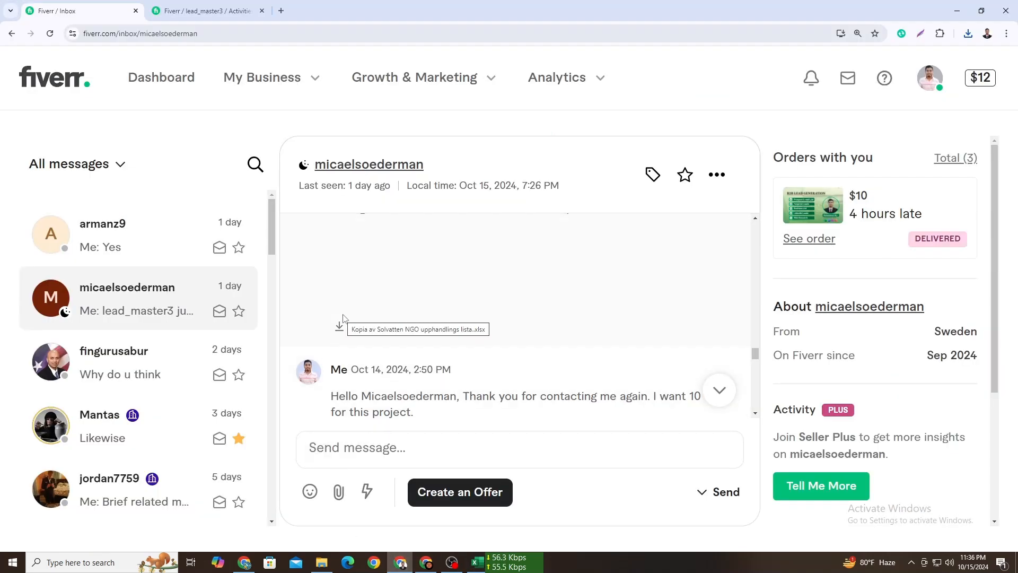
scroll(344, 317, down, 2)
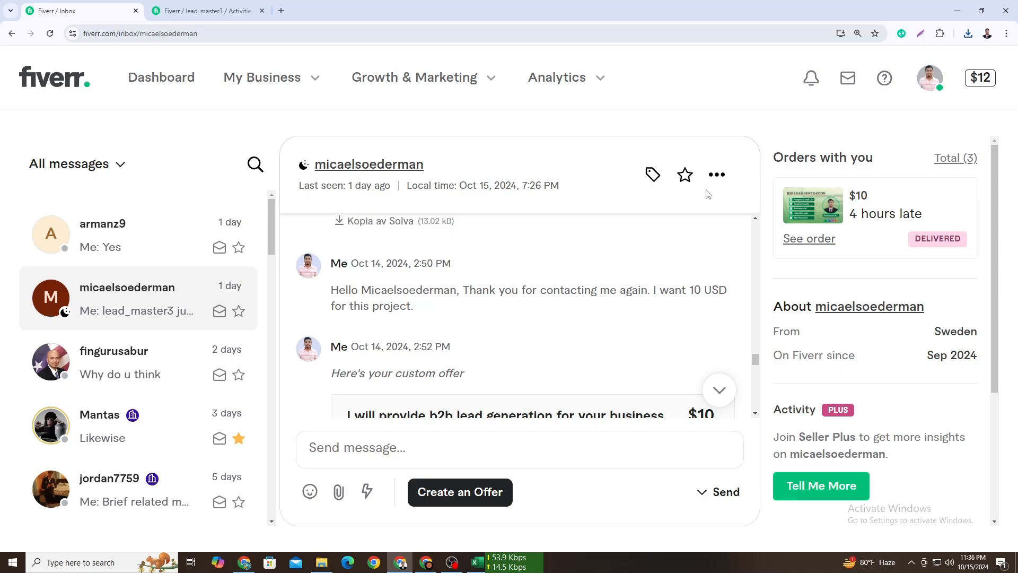
key(ctrl+minus)
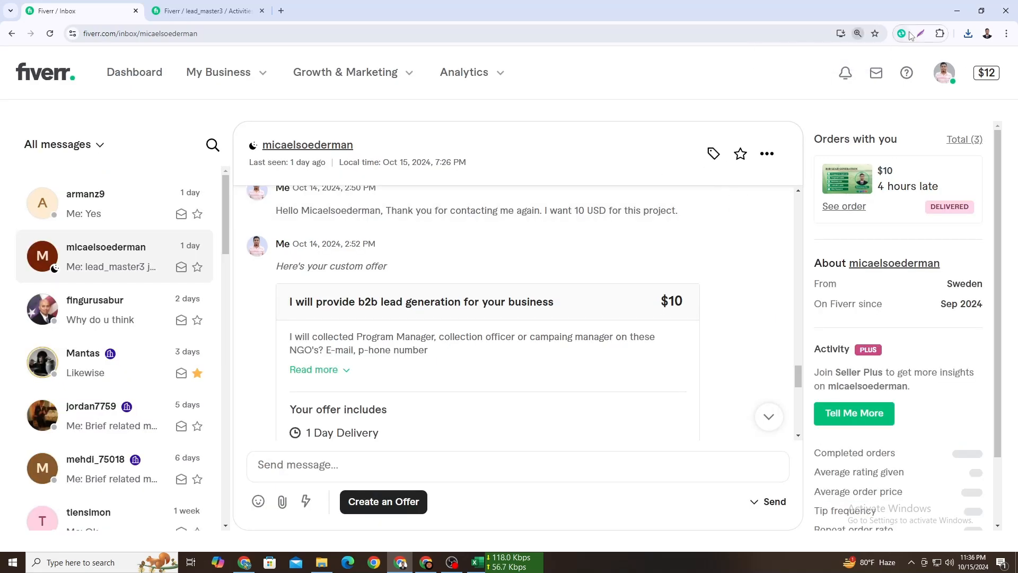
click(921, 33)
drag(261, 194, 711, 235)
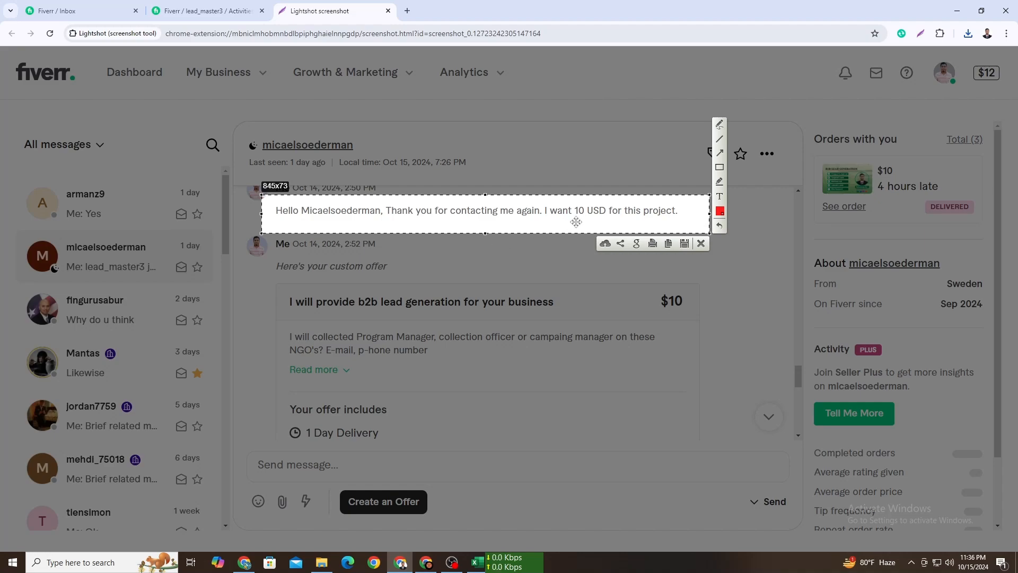
click(701, 243)
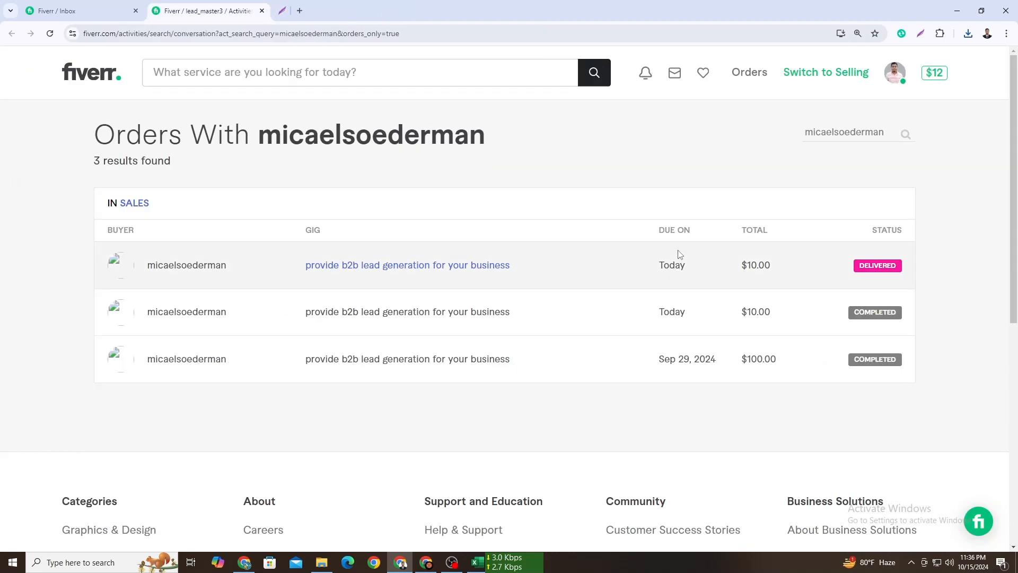
click(96, 10)
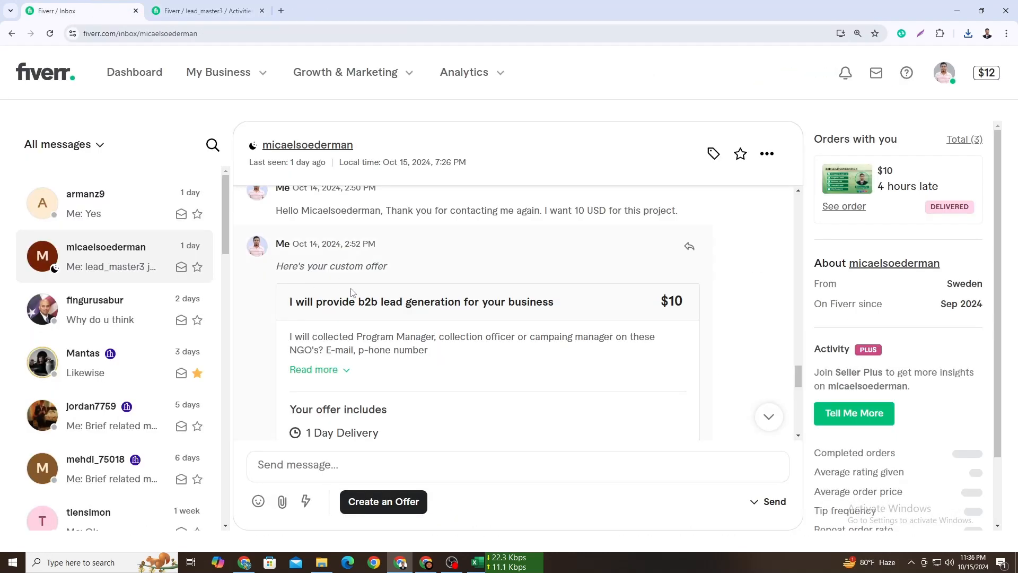
Step: Review the custom offers and the buyer's follow-up request for fundraising and campaign titles in the conversation
scroll(403, 312, down, 1)
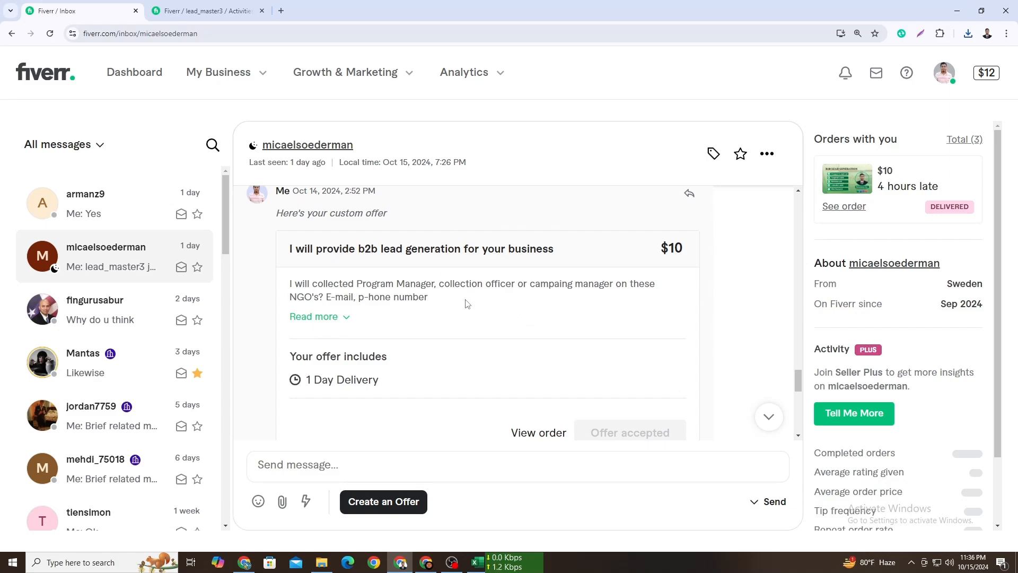
scroll(469, 303, down, 5)
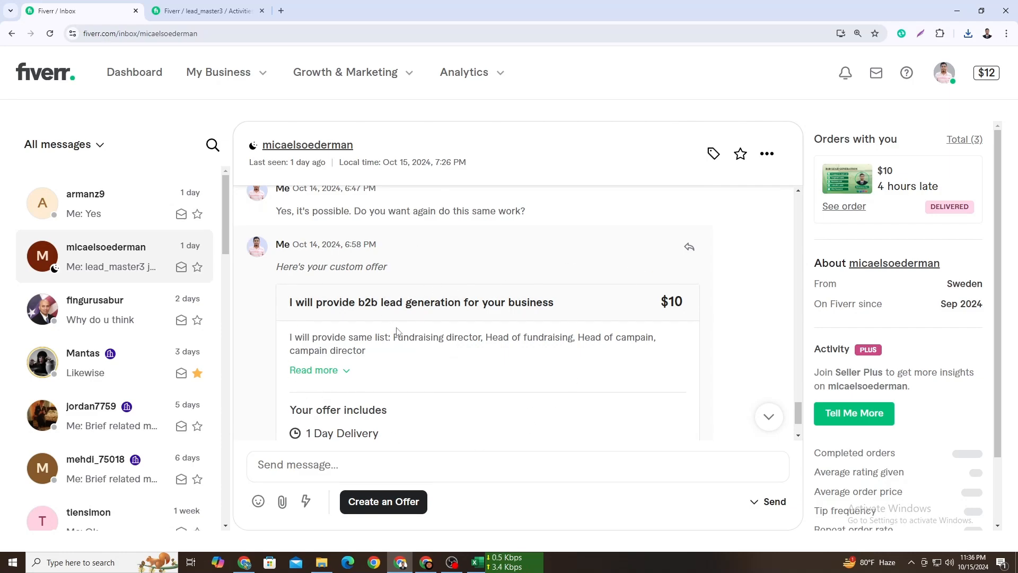
scroll(450, 306, up, 5)
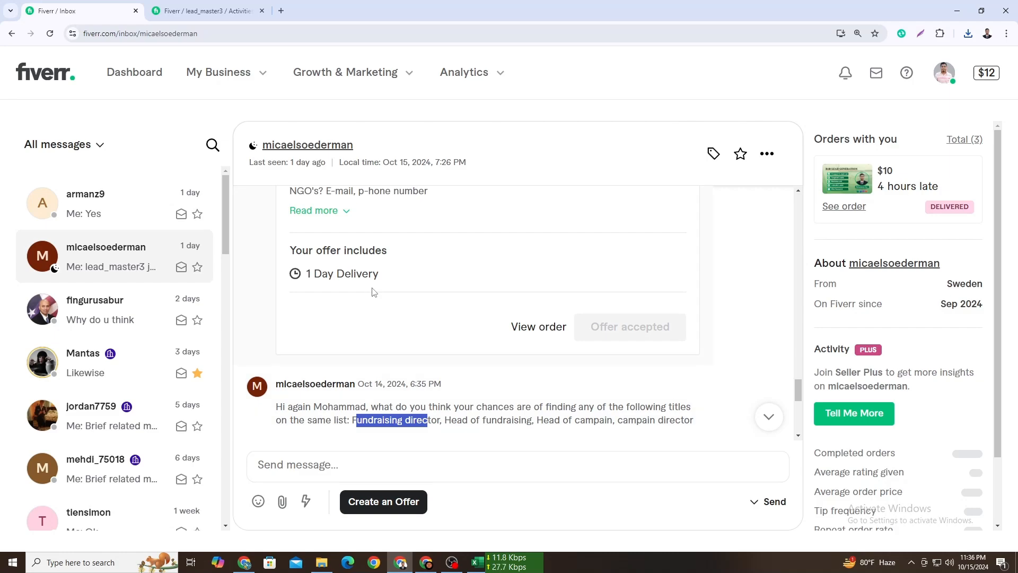
click(268, 281)
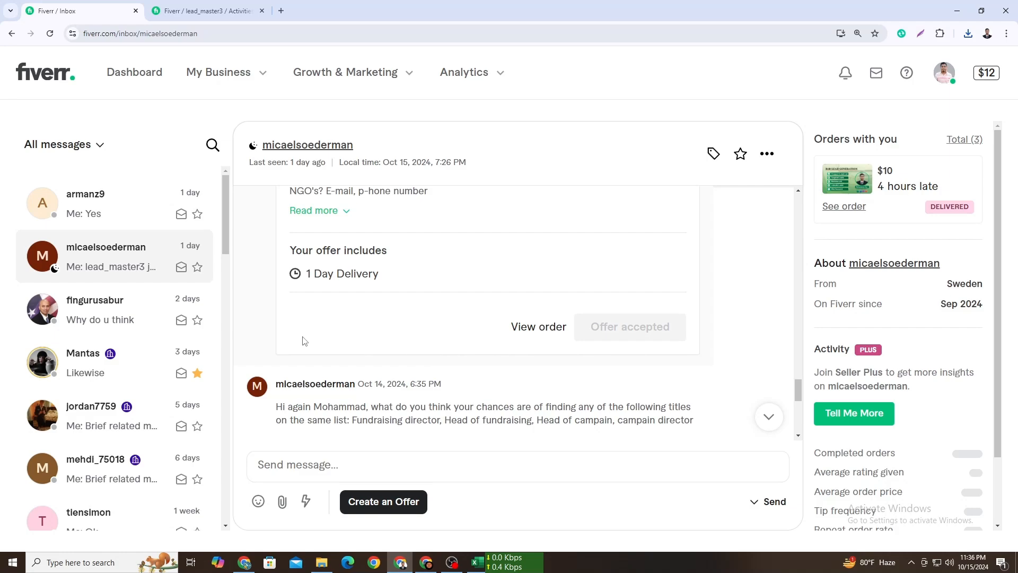
Step: Switch to the Excel workbook and copy rows 1 to 38 of the NGO list
click(956, 10)
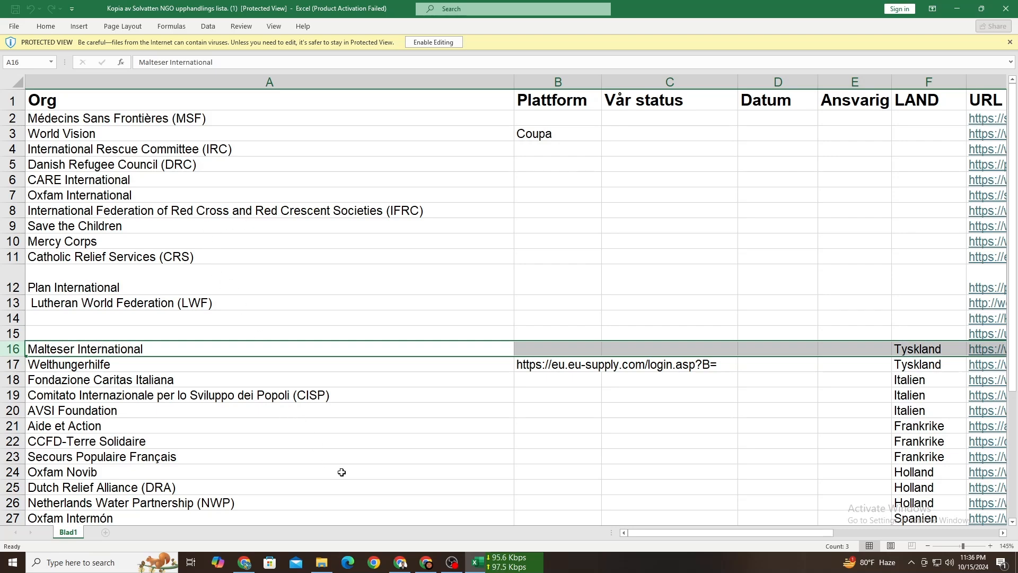
drag(11, 106, 44, 485)
key(ctrl+c)
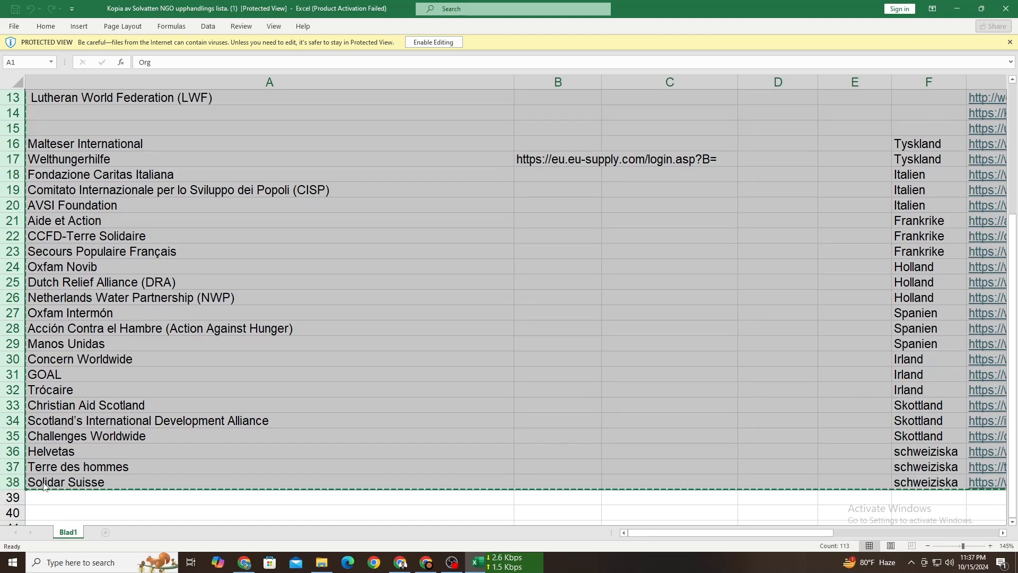
Step: Open Google Drive in another browser window and create a new Google Sheets spreadsheet
click(426, 563)
click(280, 11)
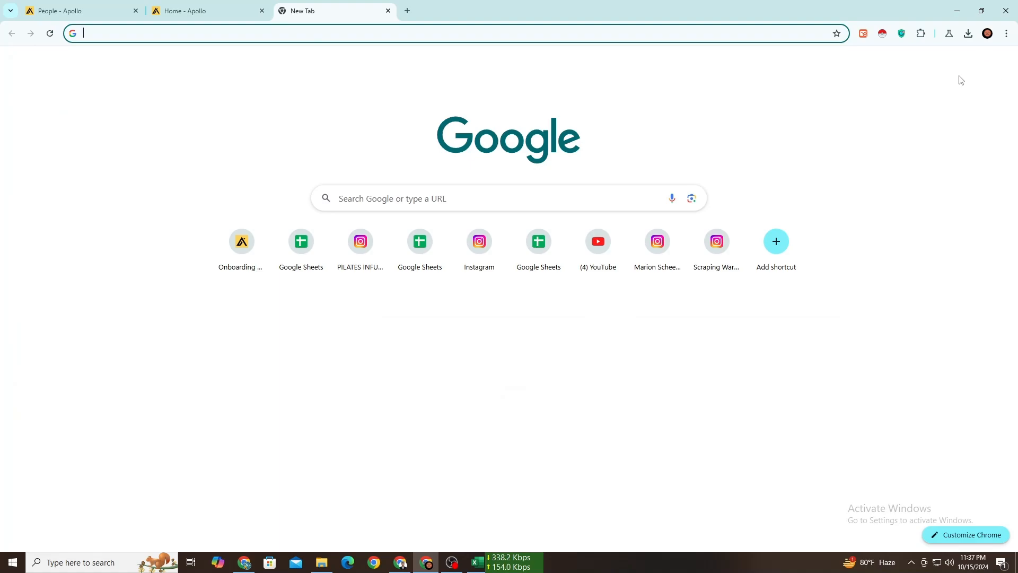
click(975, 63)
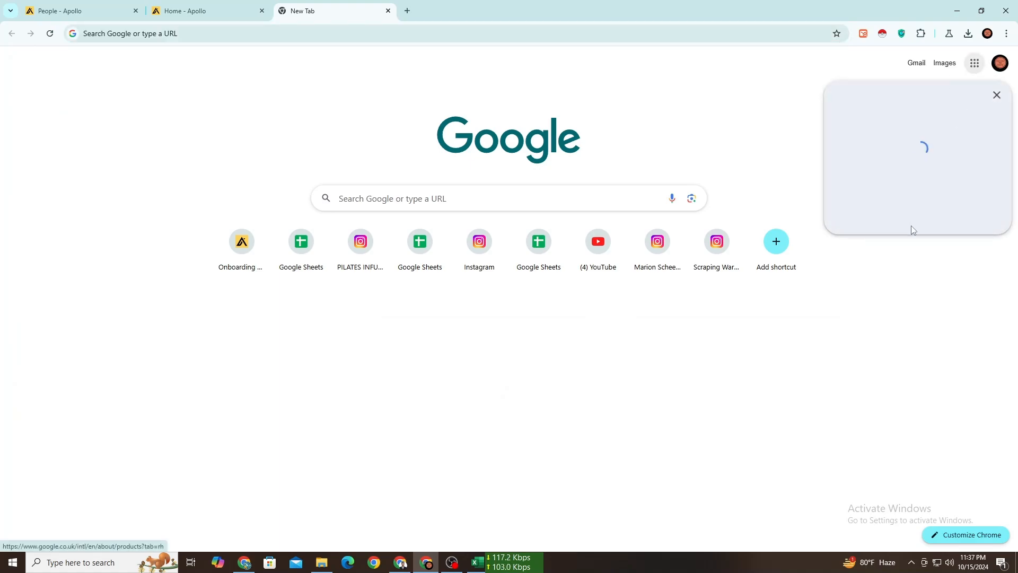
click(917, 274)
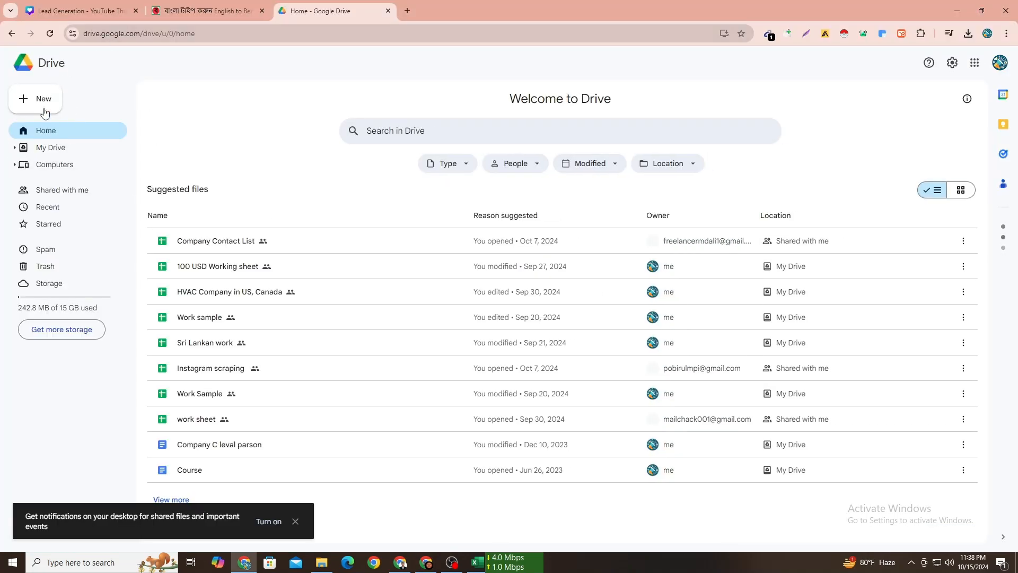
click(46, 104)
click(73, 183)
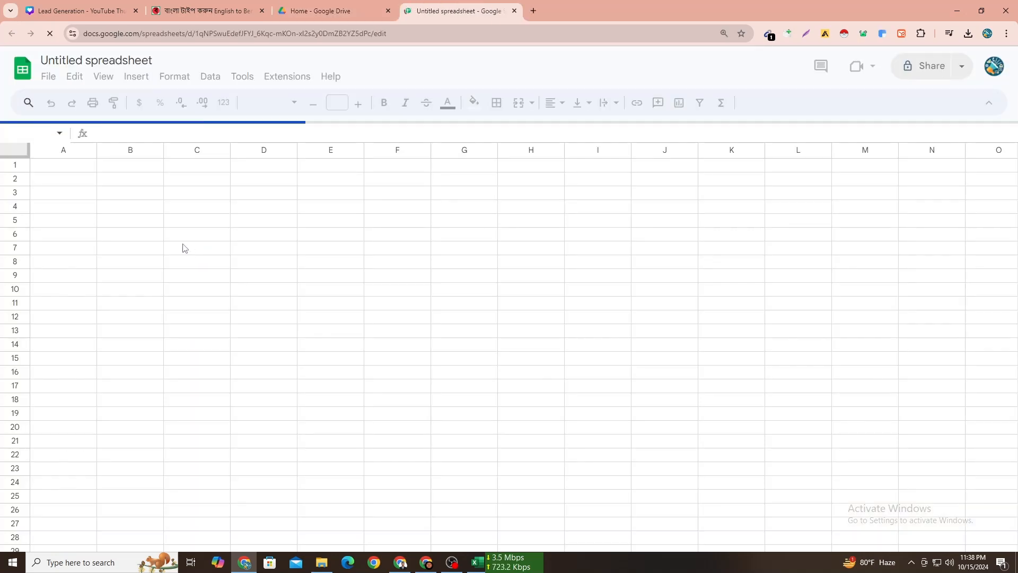
Step: Paste the copied NGO list into the new spreadsheet starting at cell A1 and close the Tables suggestions
click(183, 235)
click(72, 164)
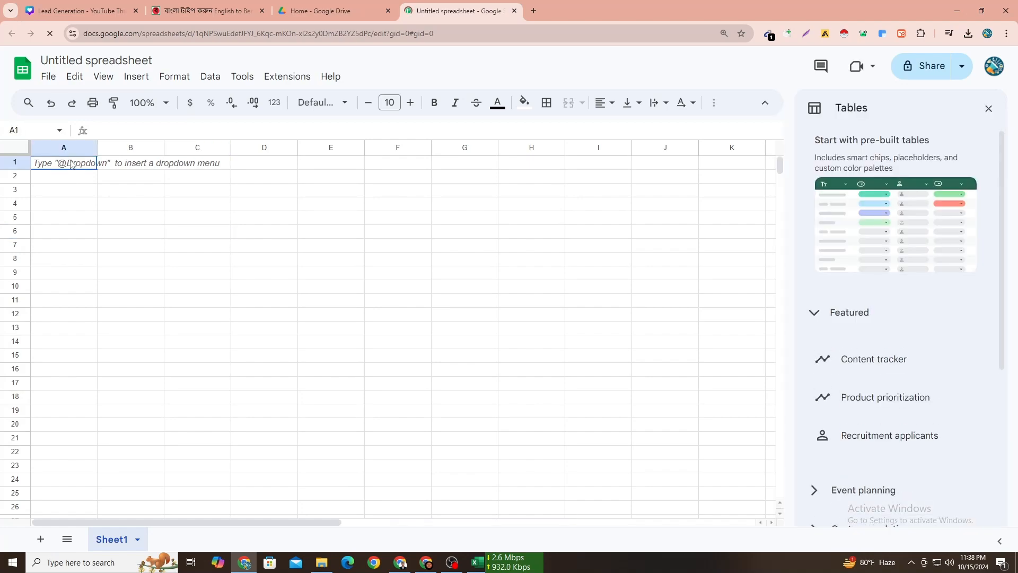
key(ctrl+v)
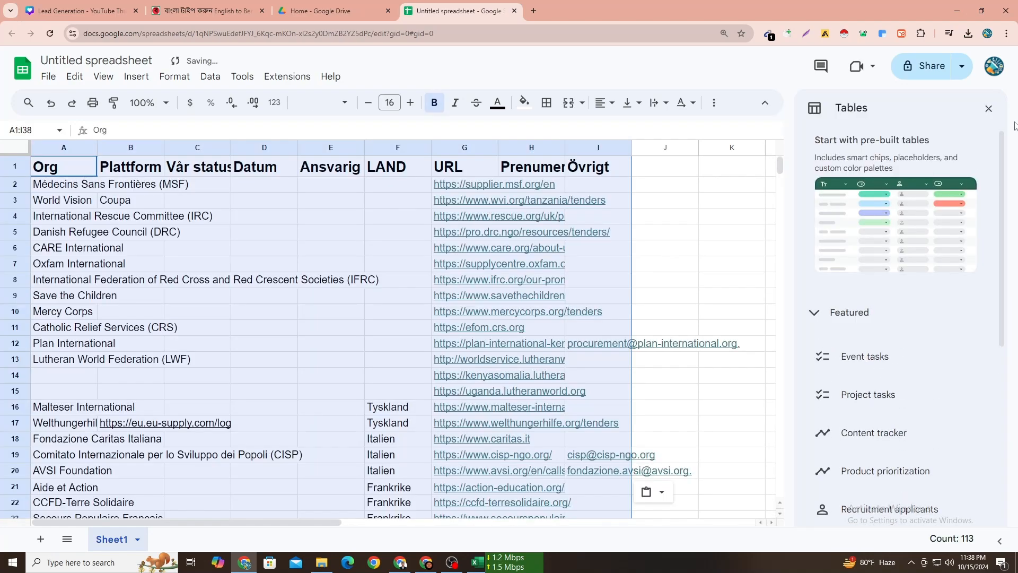
click(988, 108)
click(333, 247)
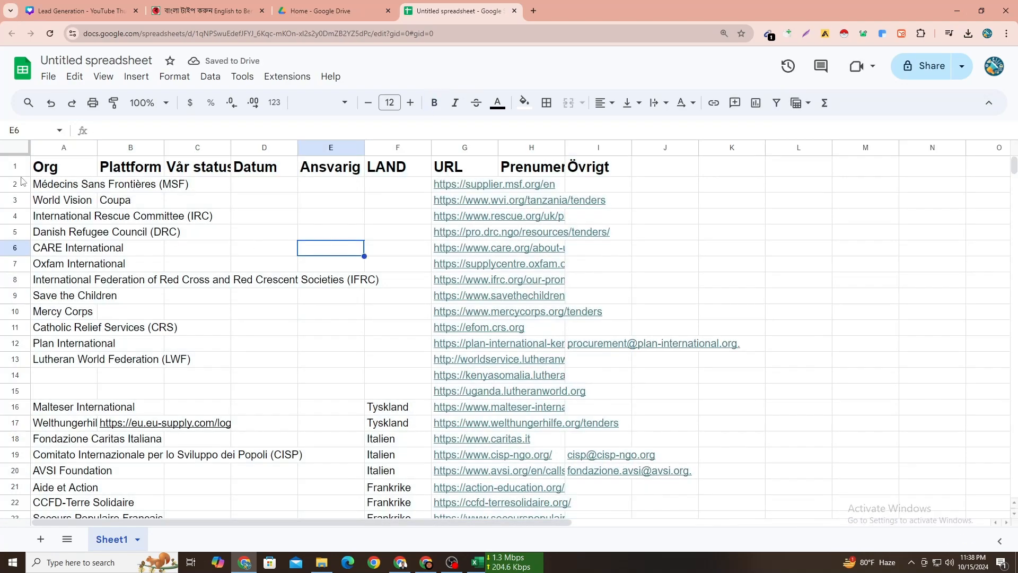
Step: Clear the formatting of the entire sheet and set its font to Calibri
click(14, 154)
click(175, 76)
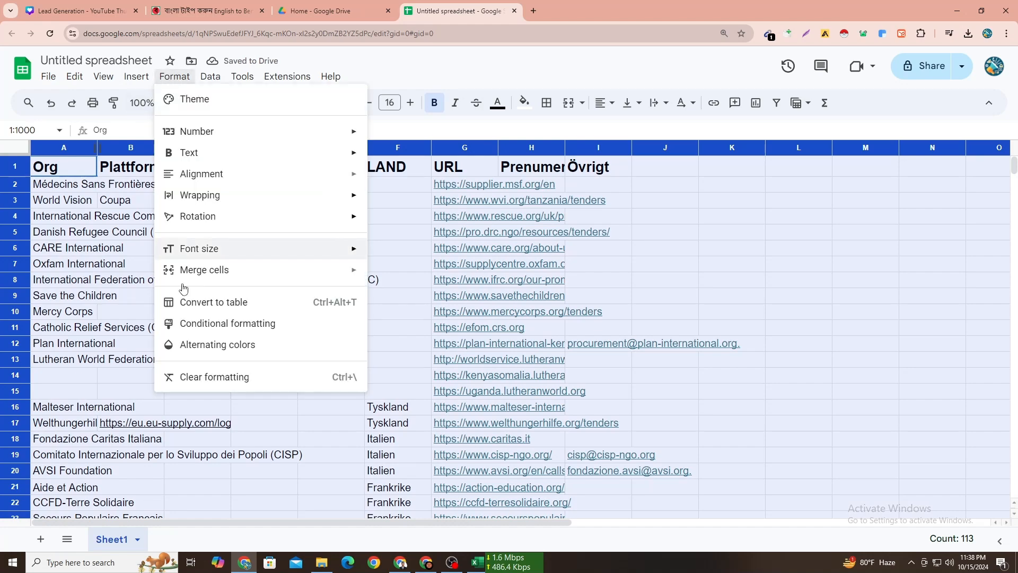
click(215, 376)
click(321, 102)
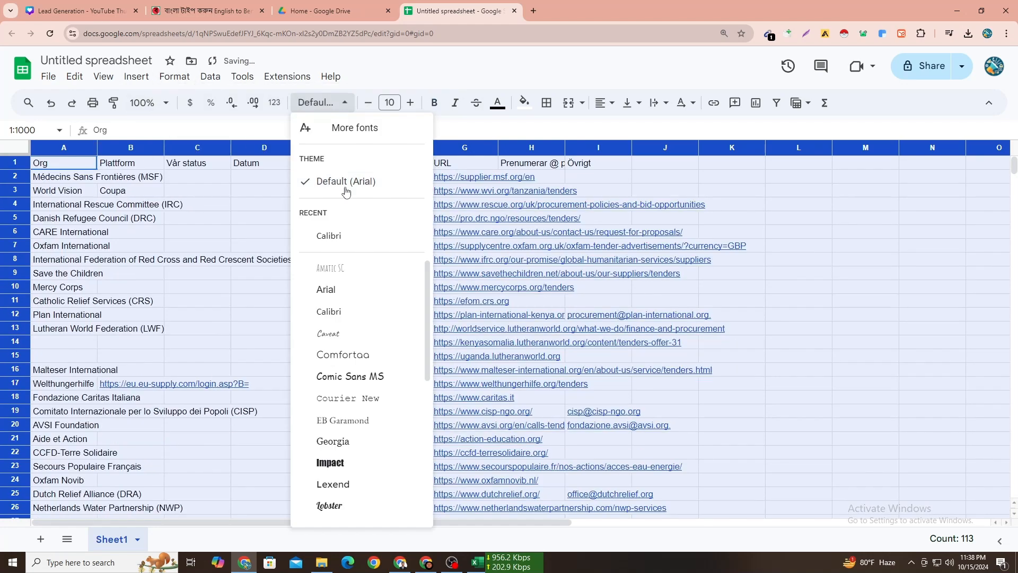
click(329, 235)
click(225, 303)
Step: Widen the Org column and move the URL column into a new column inserted directly after it
drag(97, 150, 154, 150)
click(77, 148)
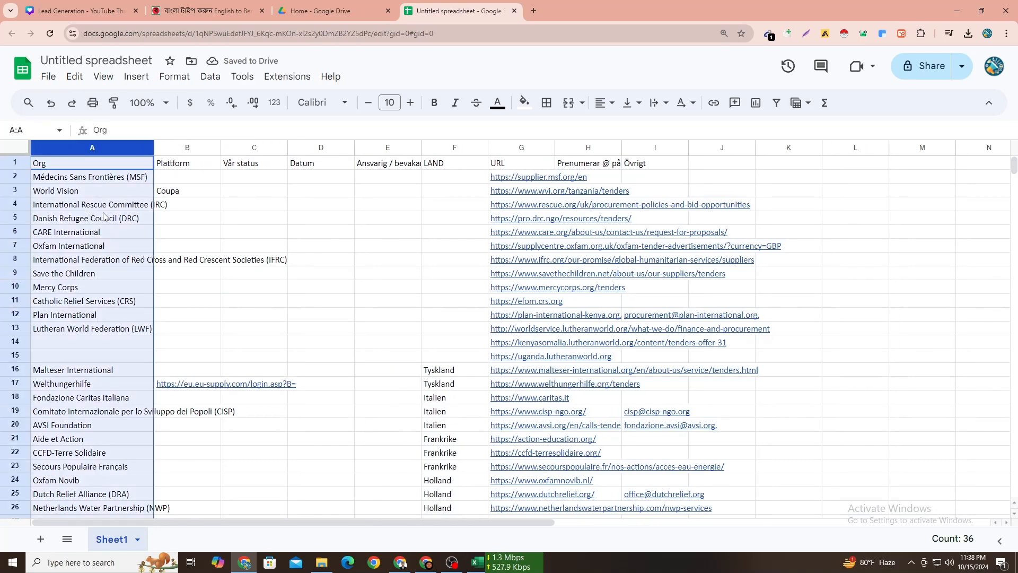
click(513, 148)
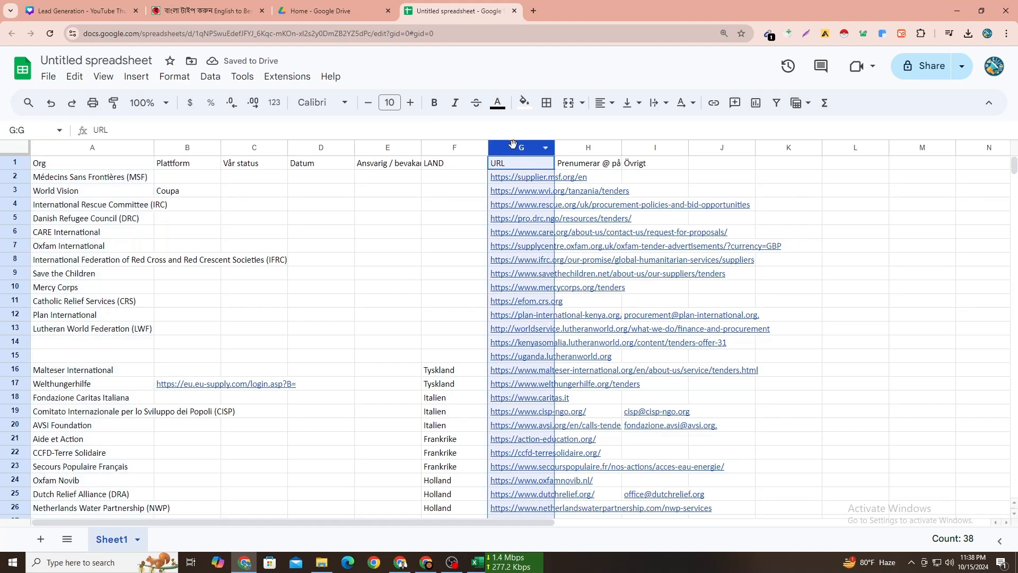
key(ctrl+c)
click(187, 148)
right_click(185, 191)
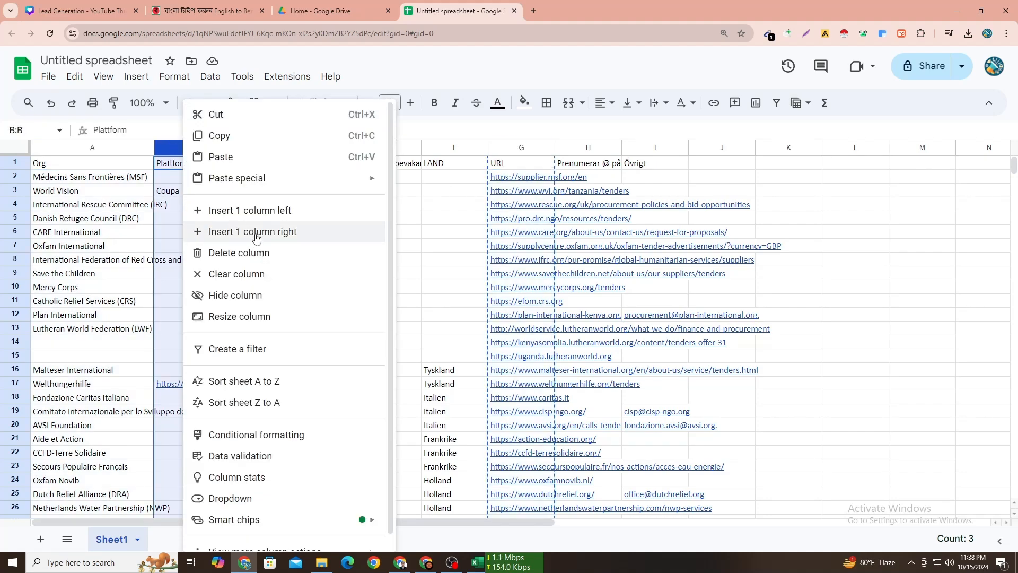
click(256, 211)
key(ctrl+v)
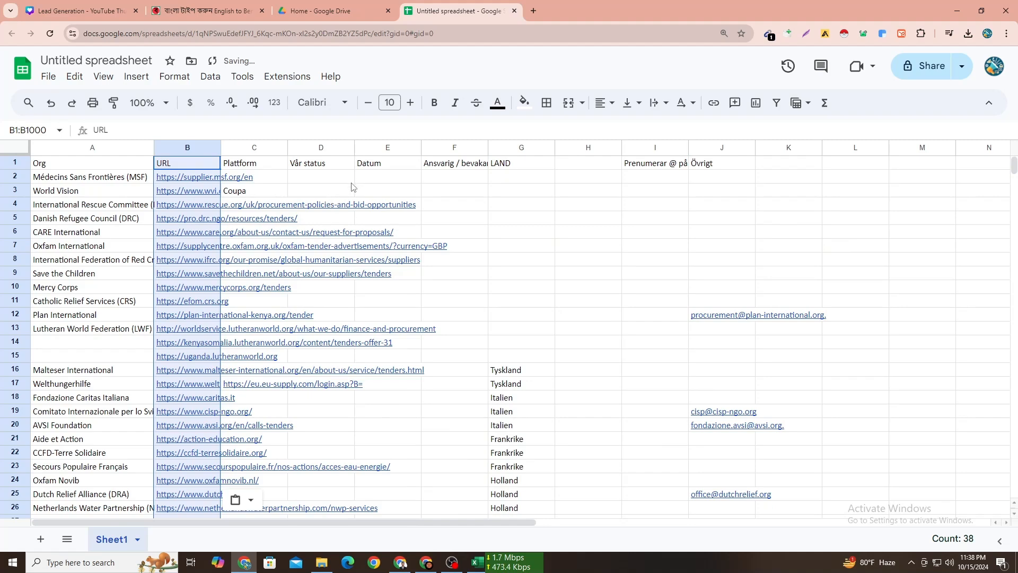
click(346, 181)
Step: Set the text wrapping of the entire sheet to clip, so long URLs do not overflow their cells
click(14, 150)
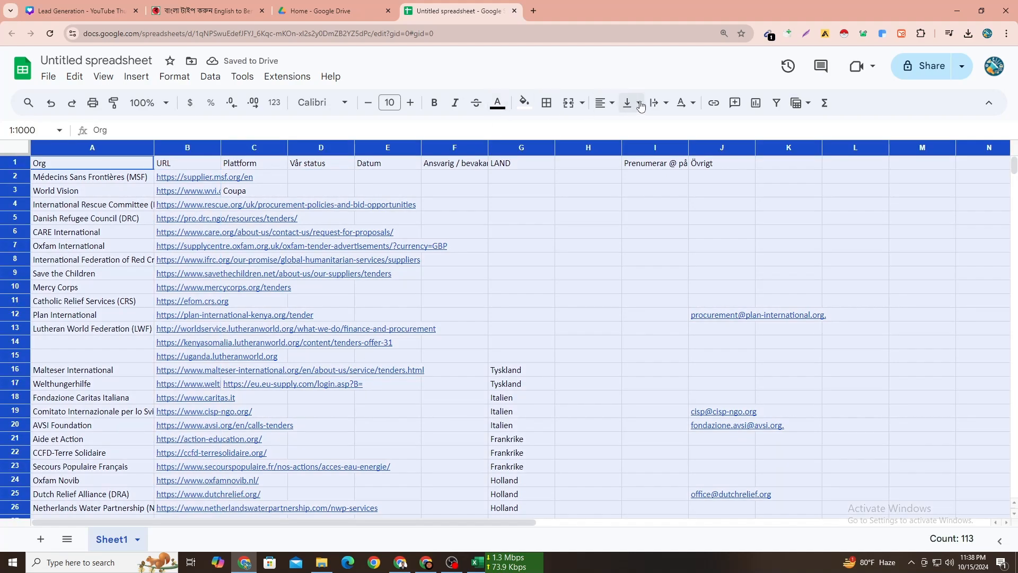
click(660, 102)
click(697, 129)
click(462, 275)
Step: Insert three blank columns between the URL and Plattform columns
click(254, 148)
right_click(273, 222)
click(280, 212)
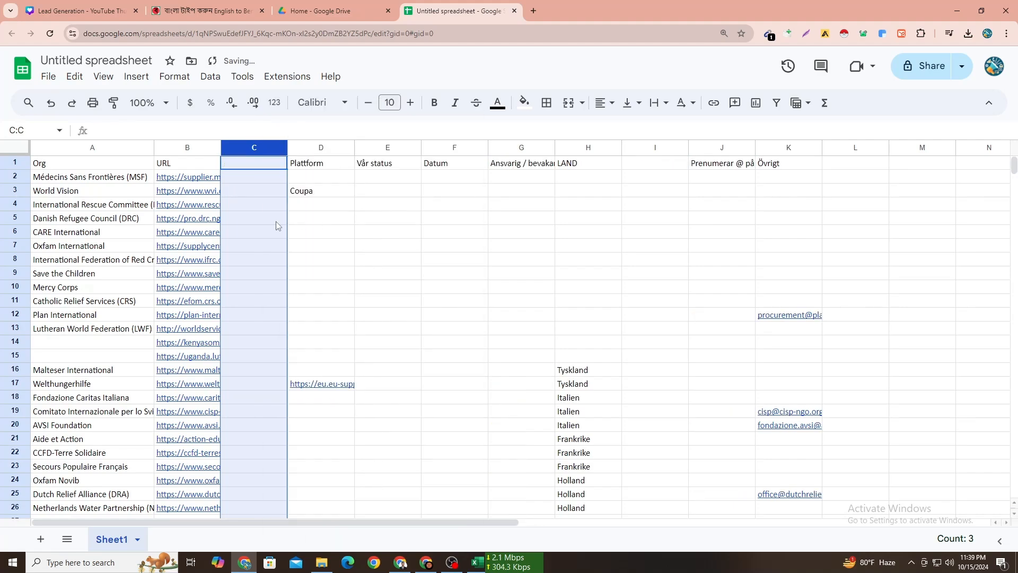
right_click(281, 223)
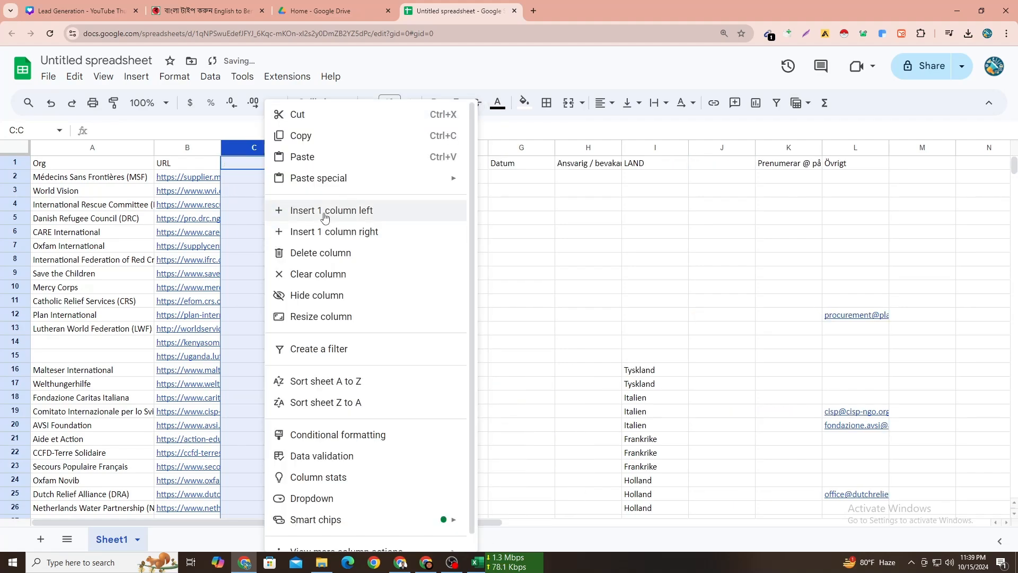
click(292, 212)
click(285, 247)
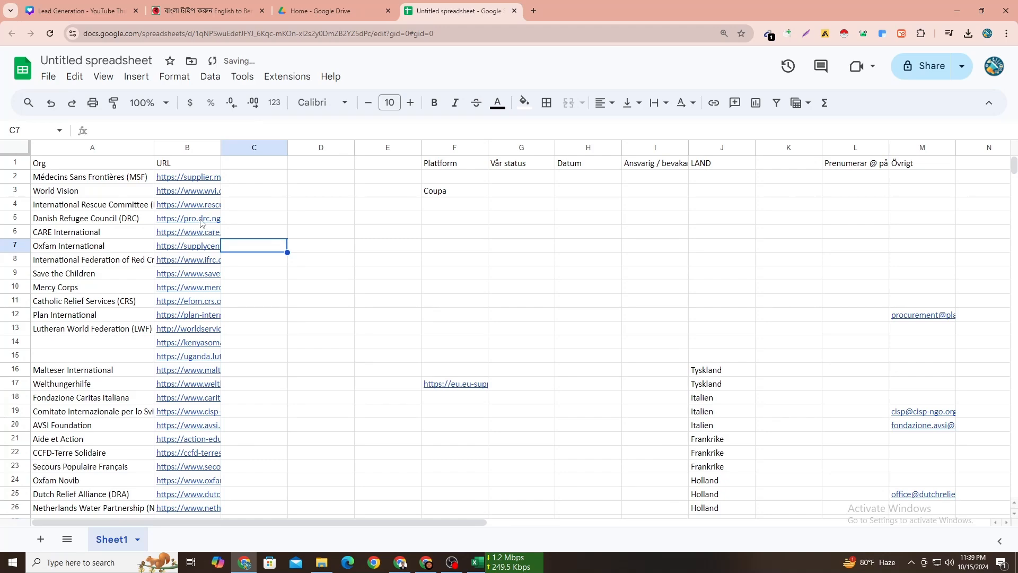
Step: Share the spreadsheet so that anyone with the link can edit it, and copy the sharing link
click(307, 34)
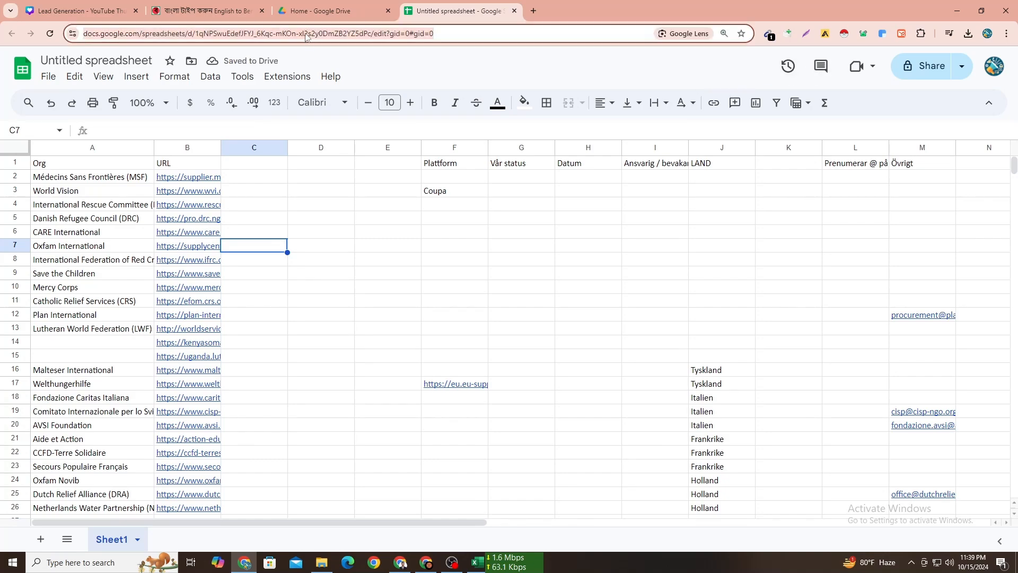
click(925, 65)
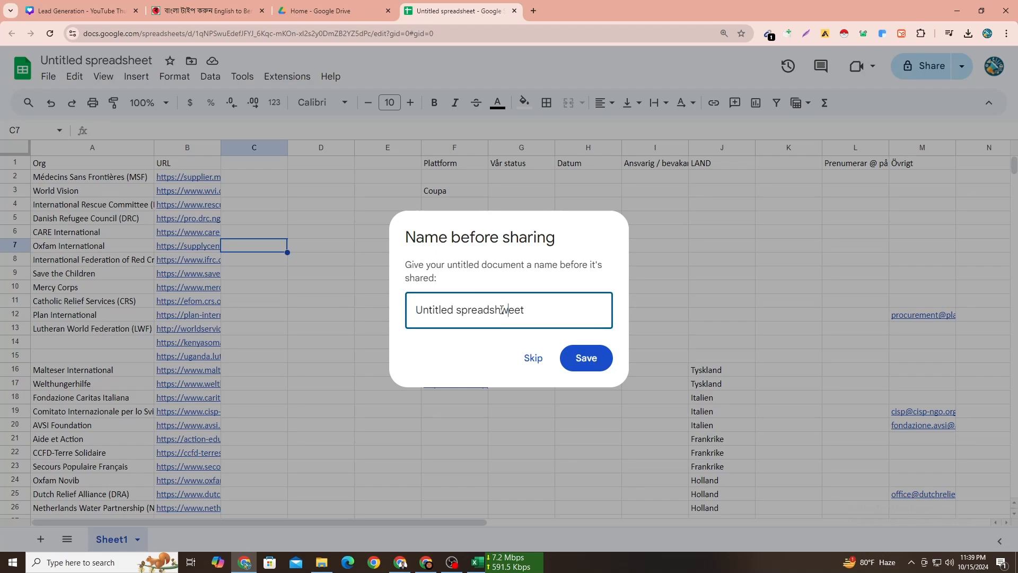
click(586, 357)
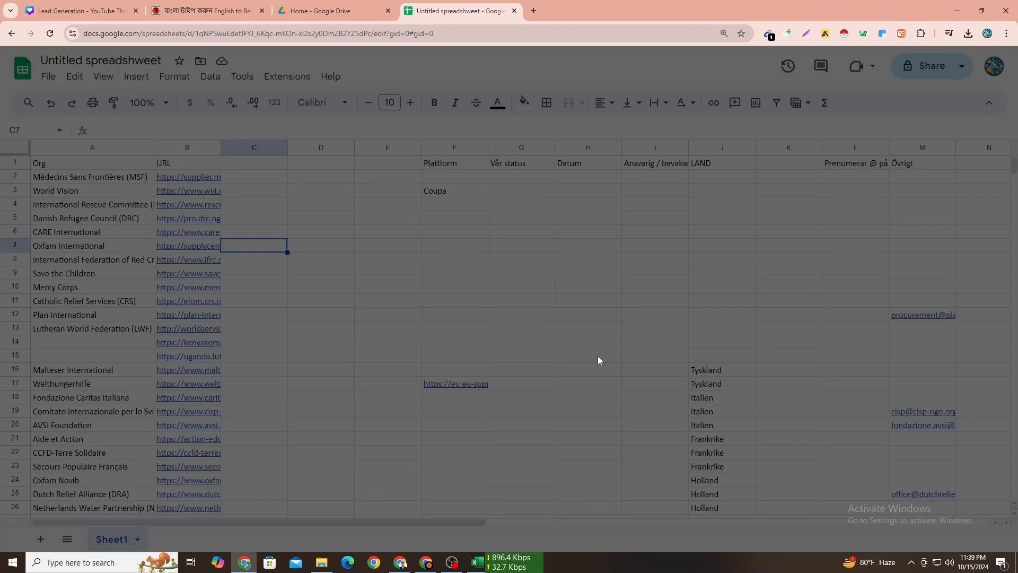
click(411, 361)
click(422, 417)
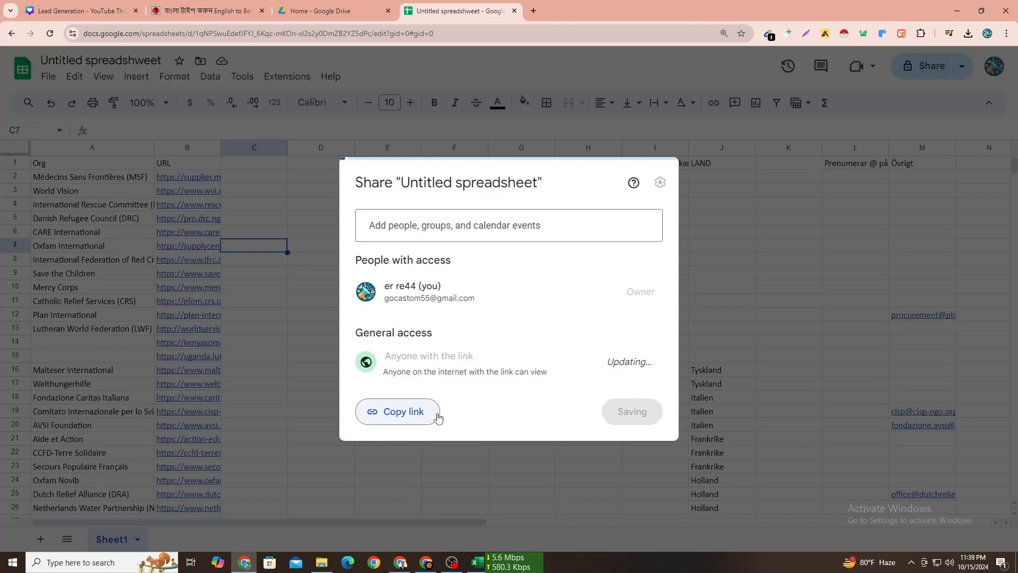
click(622, 358)
click(641, 472)
click(395, 412)
click(648, 412)
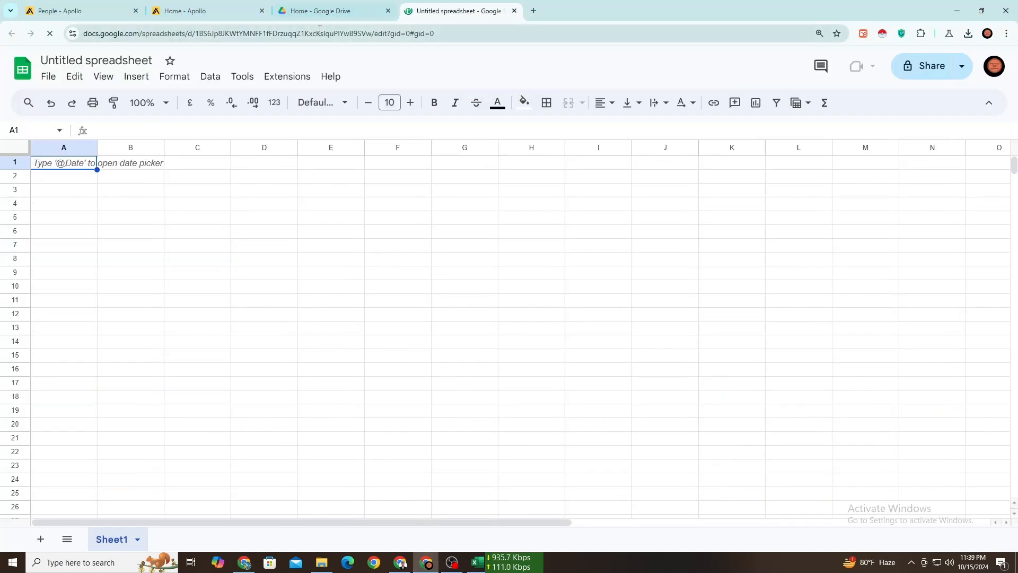
Step: Switch to the browser window with Apollo, load the copied sharing link in its blank spreadsheet tab, and close the Google Drive tab
click(320, 33)
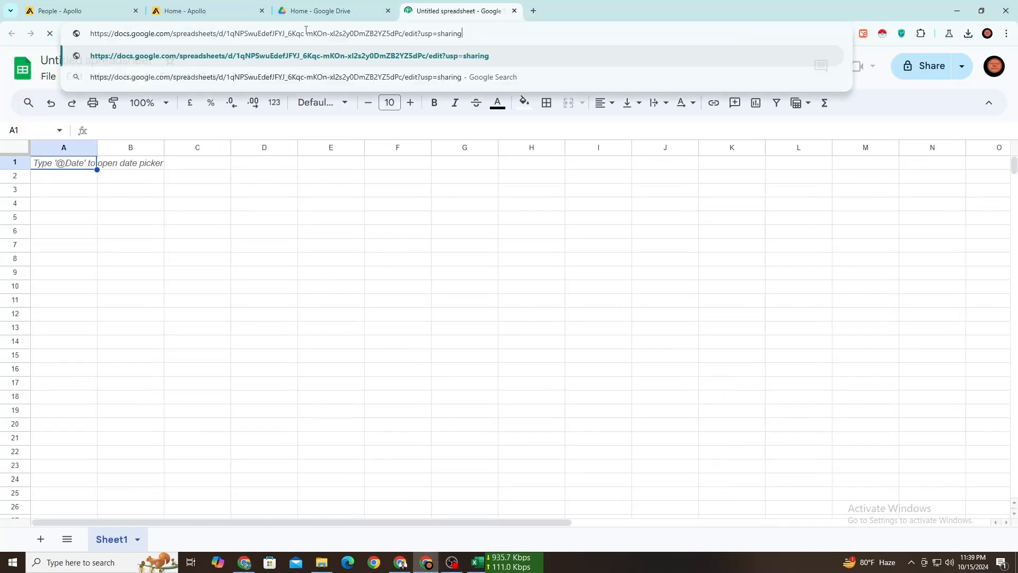
click(333, 8)
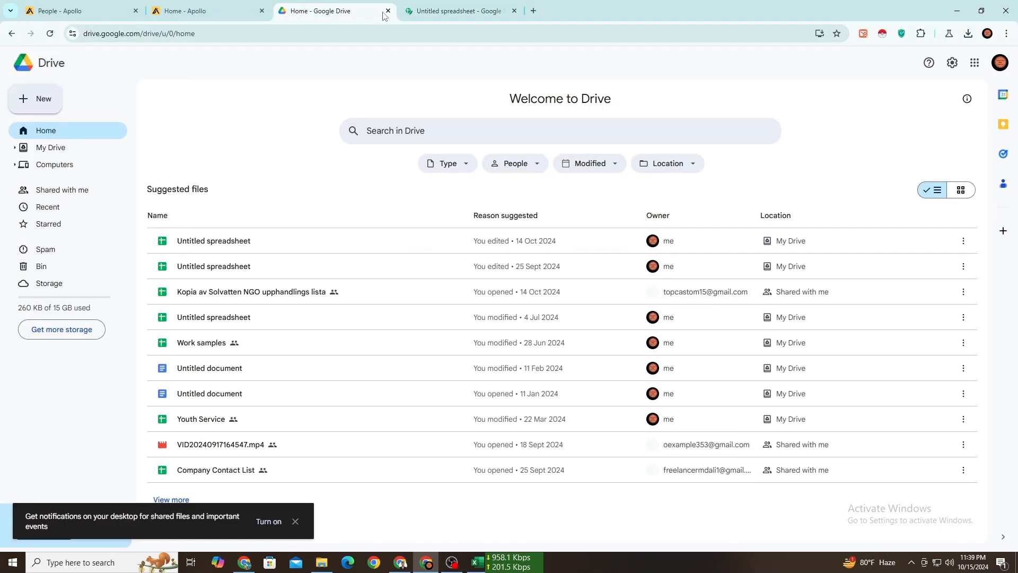
click(388, 11)
Step: Clear all filters in Apollo's People search and collapse its Job Titles filter, checking the shared spreadsheet in between
click(99, 10)
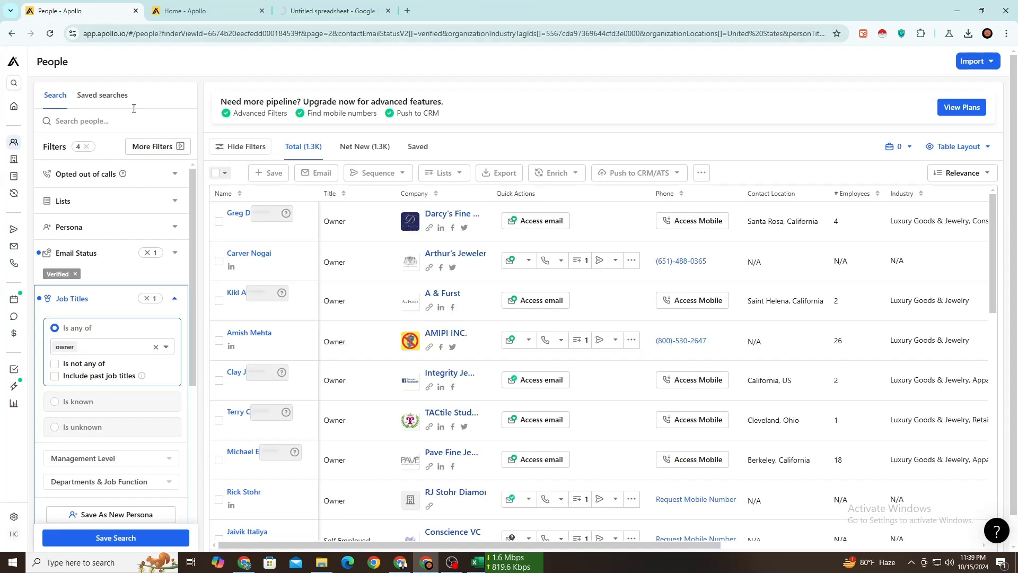
click(86, 146)
click(320, 4)
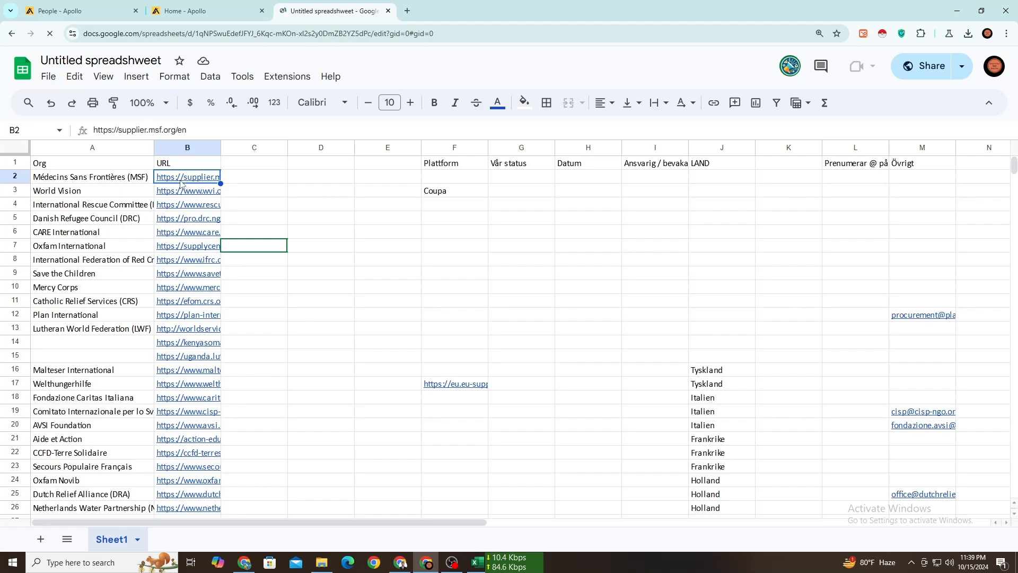
key(Left)
key(Right)
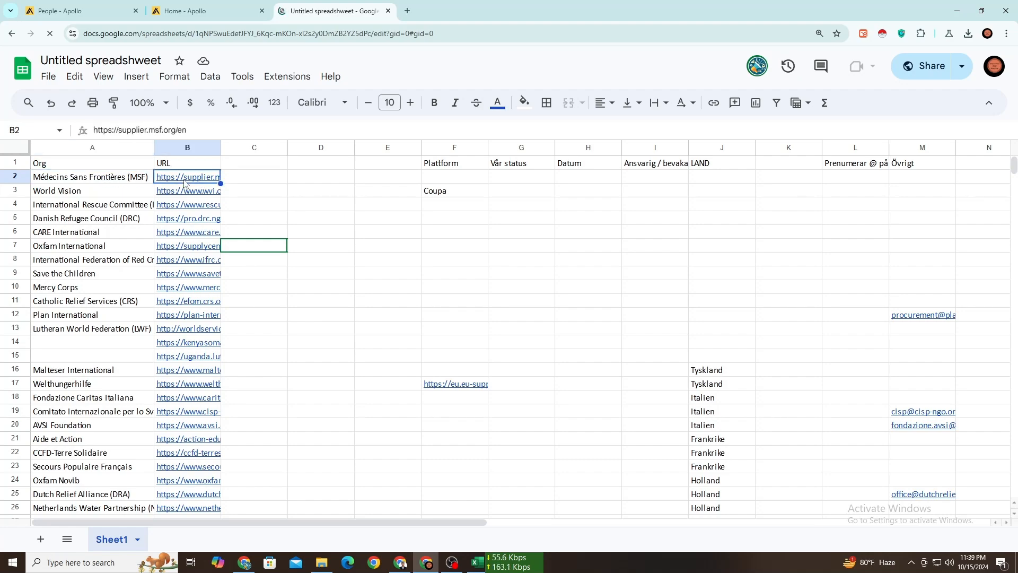
click(76, 10)
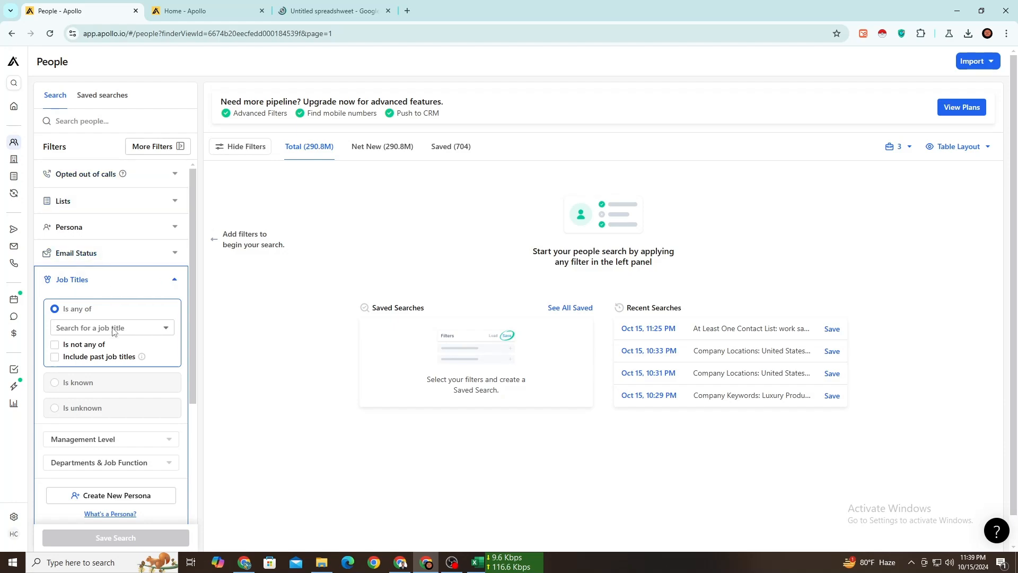
click(170, 279)
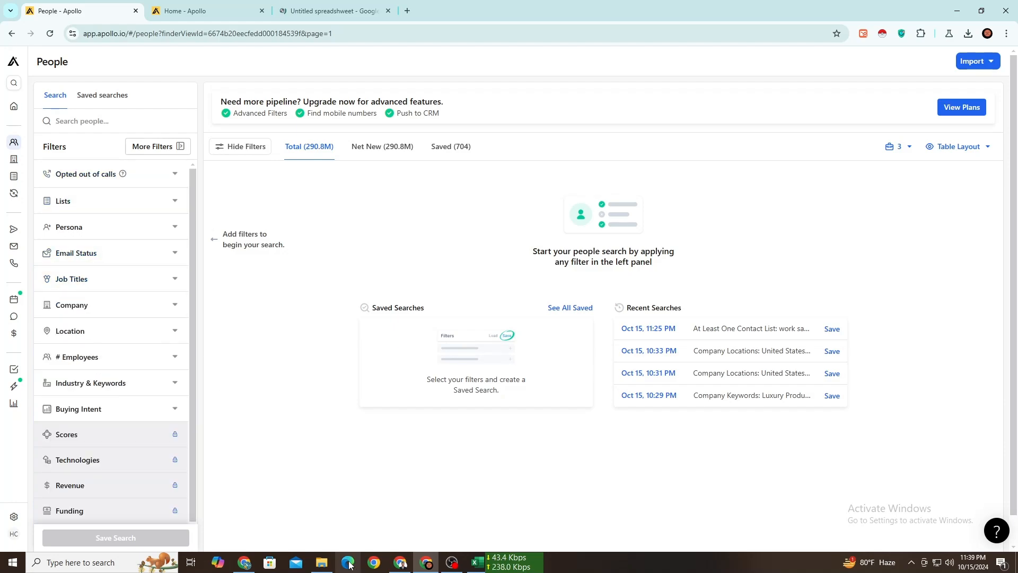
Step: Switch to the Fiverr inbox and copy the job title Program Manager from the buyer's Oct 14 request
click(400, 562)
scroll(350, 382, up, 5)
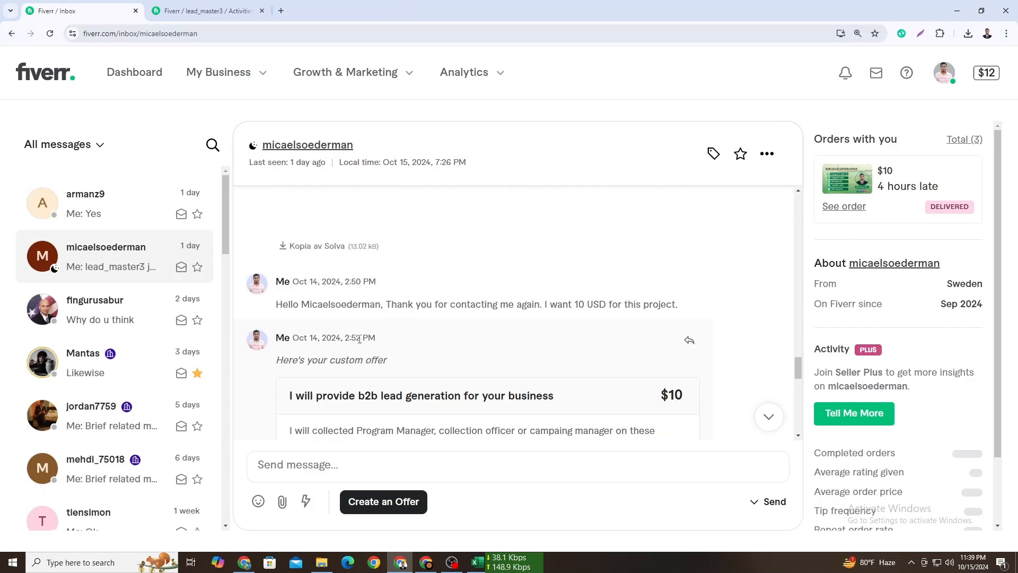
scroll(356, 339, up, 3)
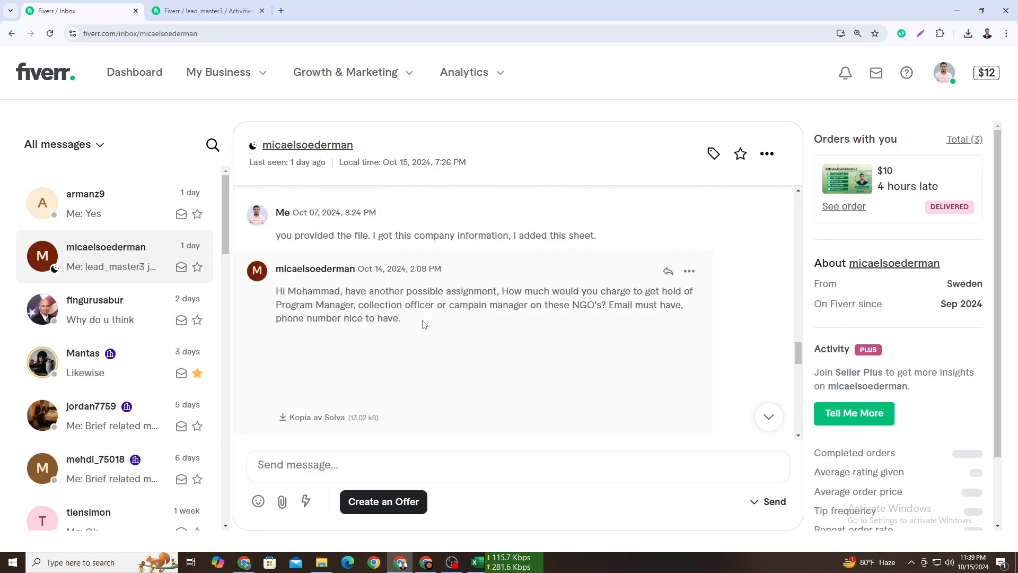
drag(359, 307, 435, 305)
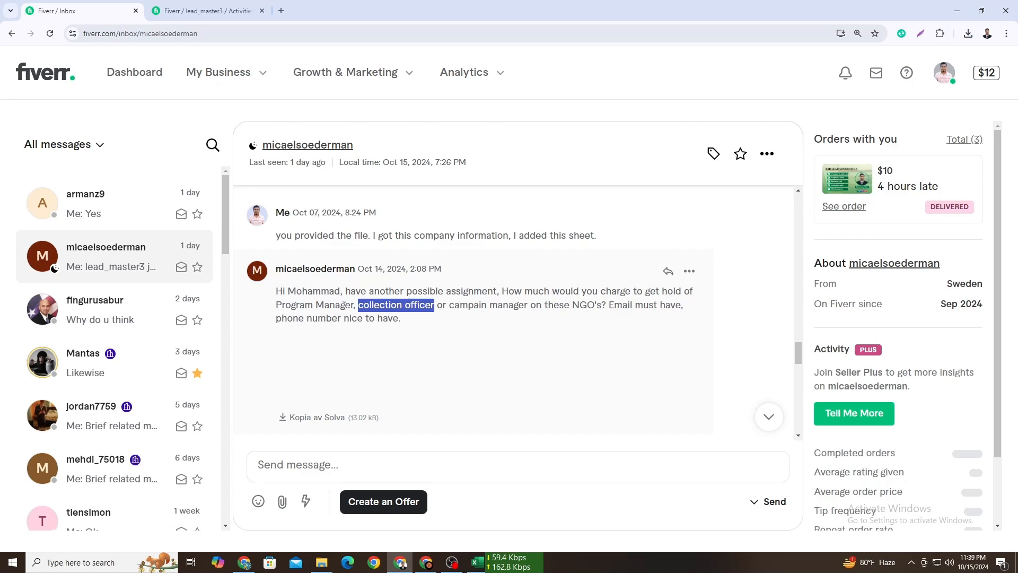
drag(354, 305, 277, 304)
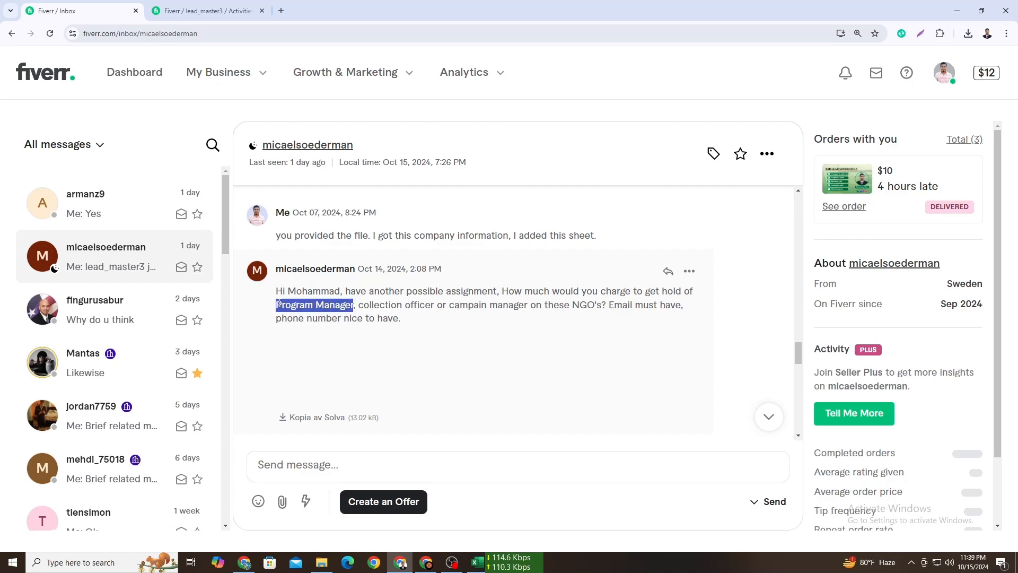
Step: Switch to Apollo's People search and add Program Manager to the Job Titles filter
key(alt+Tab)
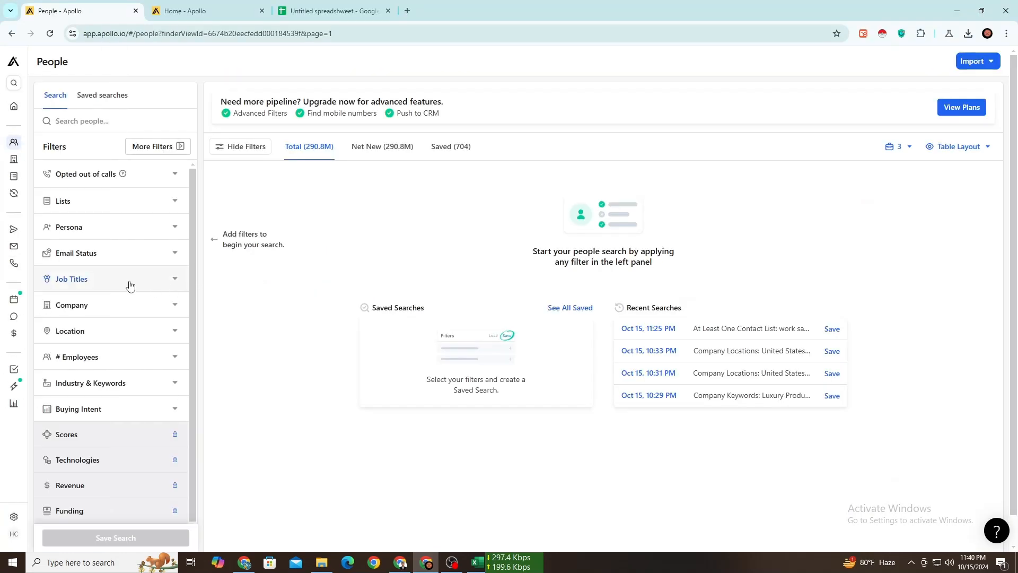
click(98, 286)
key(ctrl+plus)
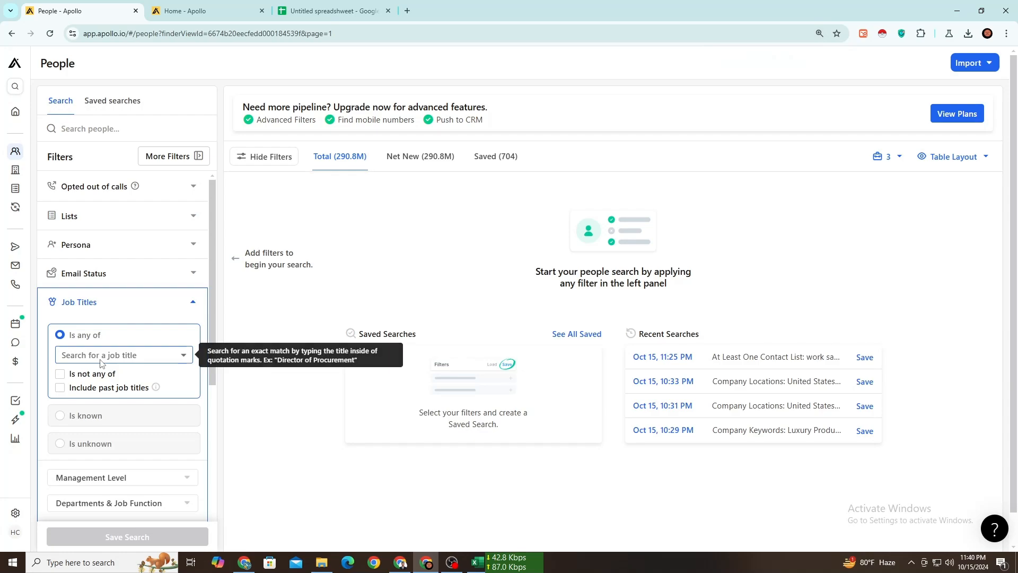
click(101, 356)
key(ctrl+v)
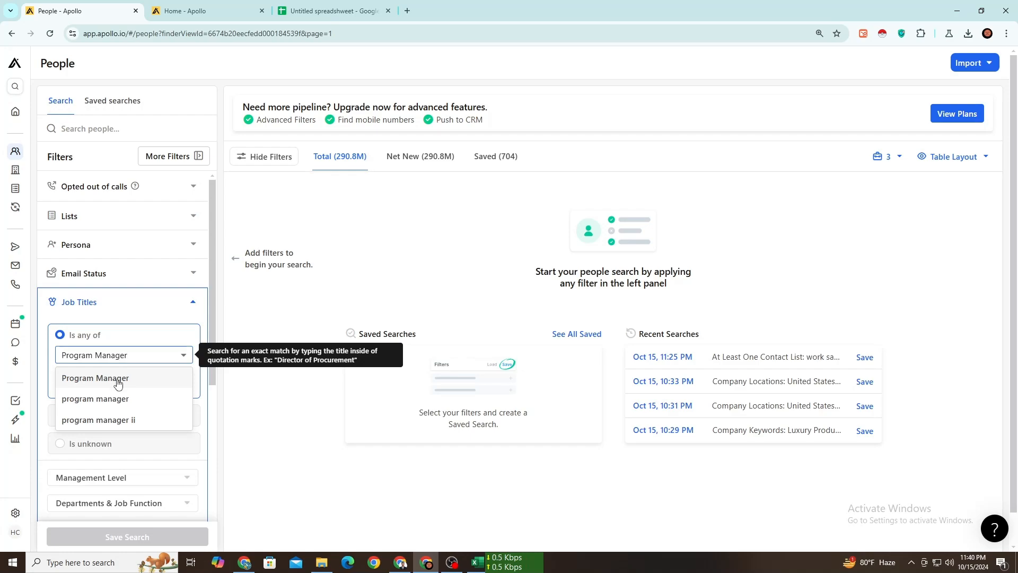
click(118, 383)
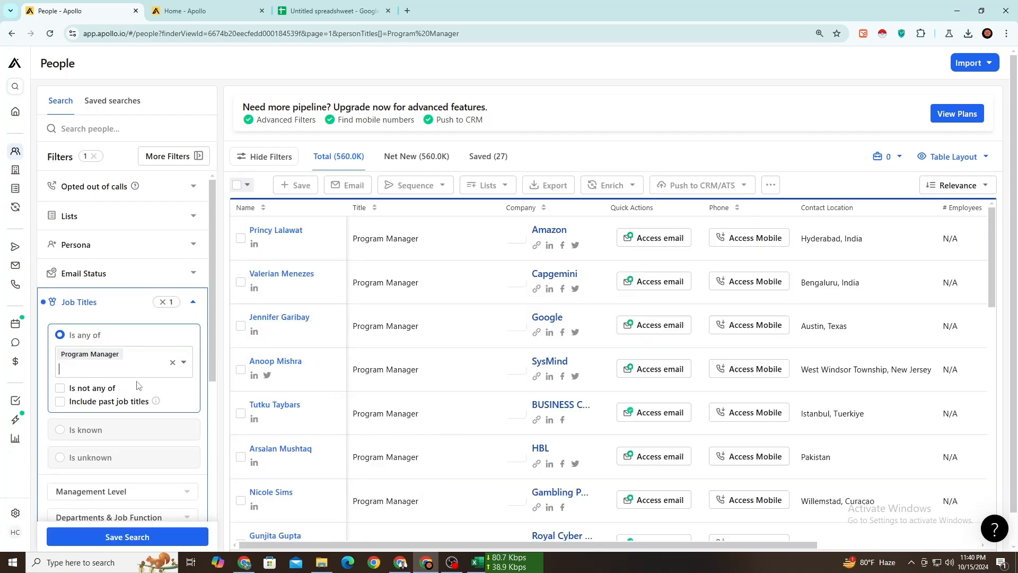
Step: Copy the title collection officer from the buyer's Fiverr message and add it to the Job Titles filter in Apollo
click(400, 562)
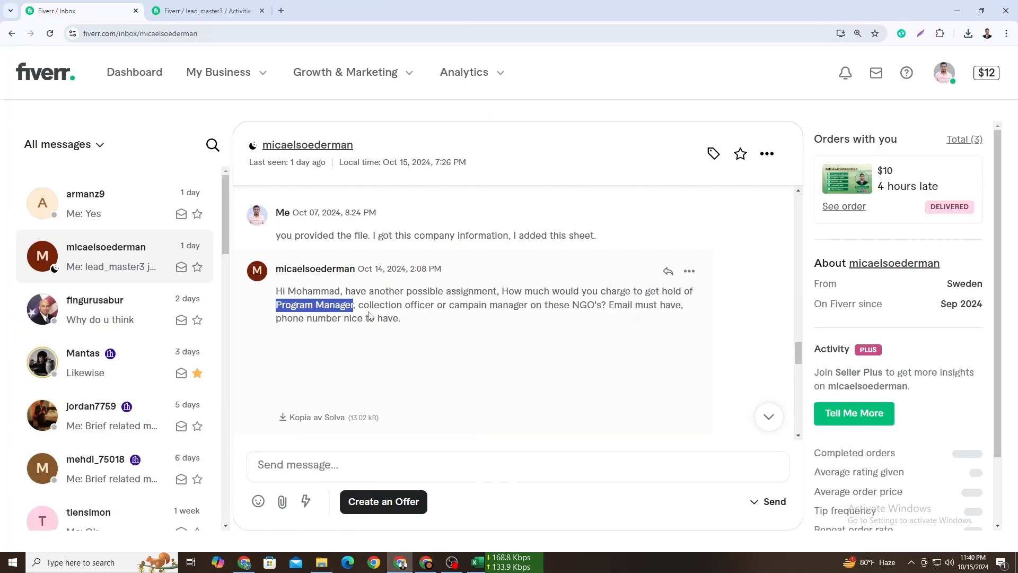
drag(359, 307, 435, 309)
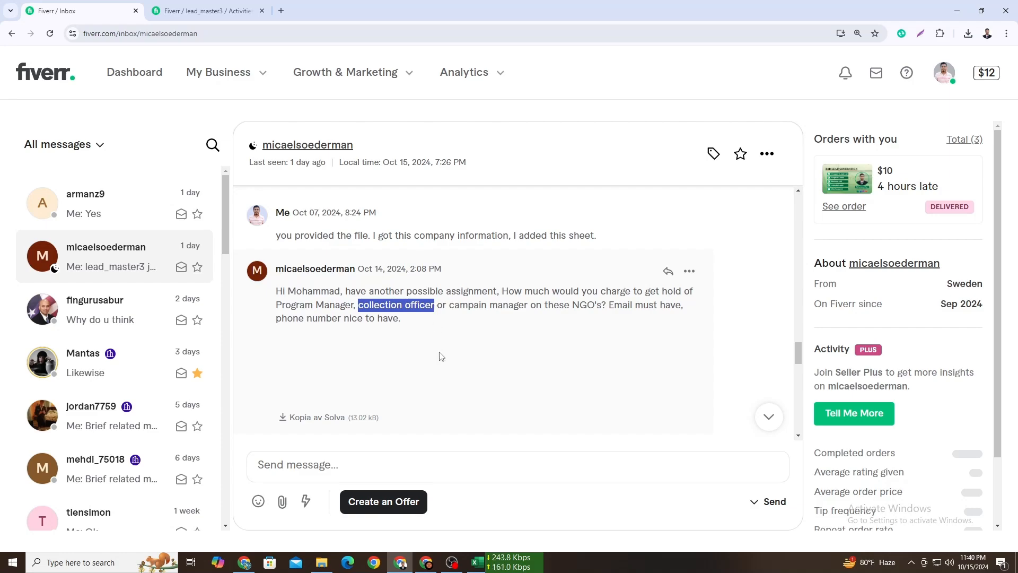
click(426, 562)
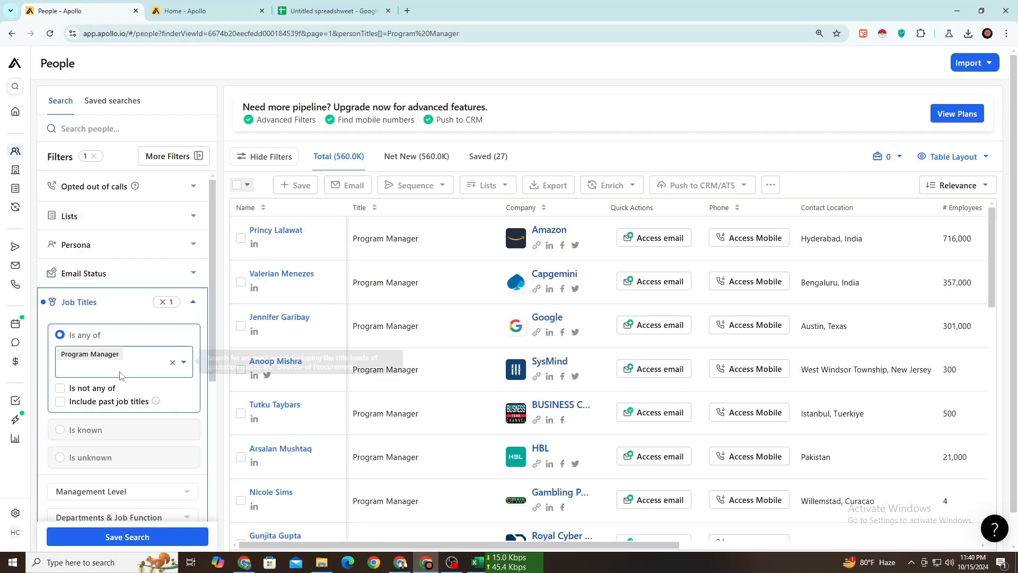
click(120, 371)
key(ctrl+v)
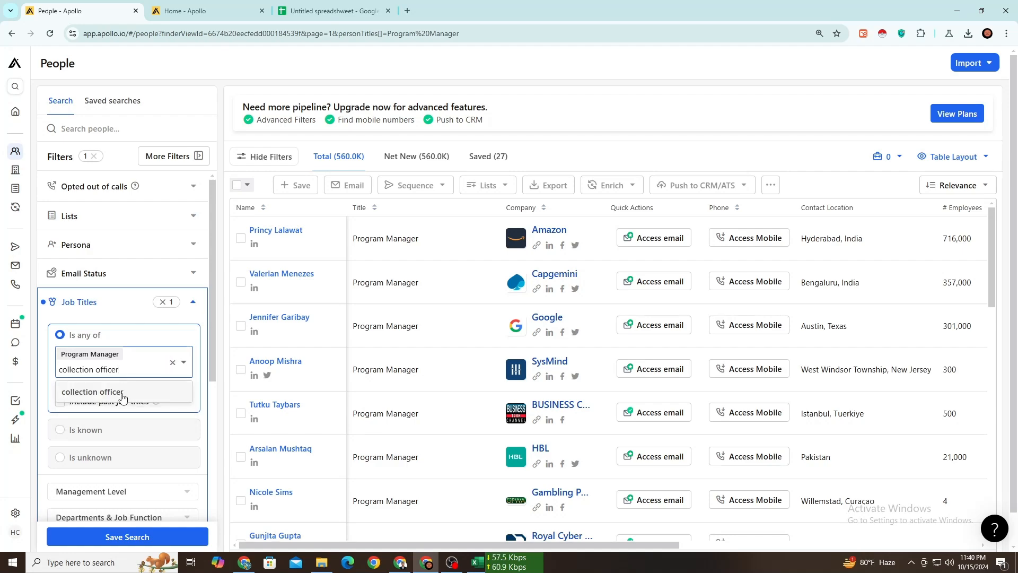
click(124, 394)
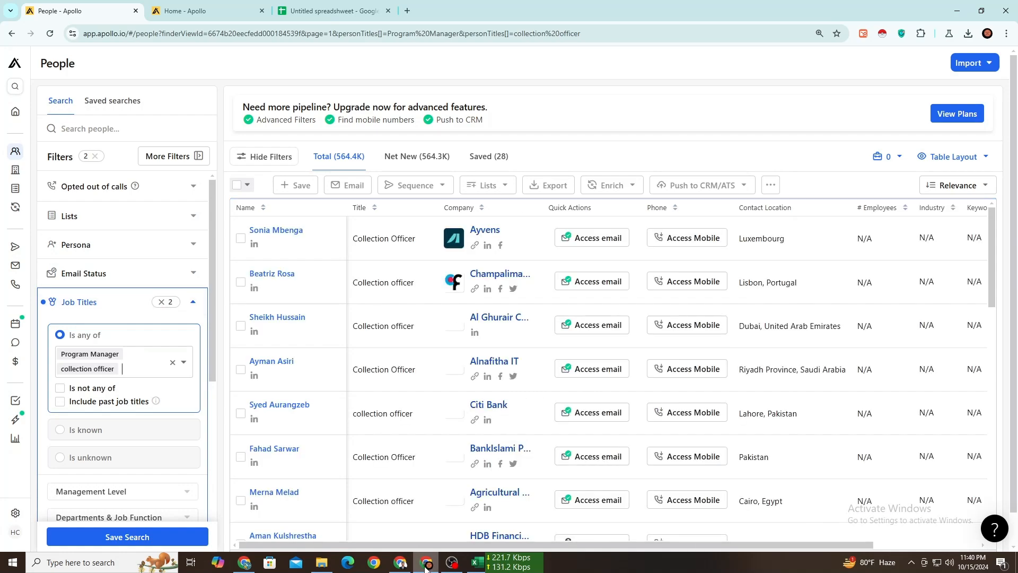
Step: Copy the title campain manager from the buyer's Fiverr message, add it to Apollo's Job Titles filter and collapse that filter
click(401, 567)
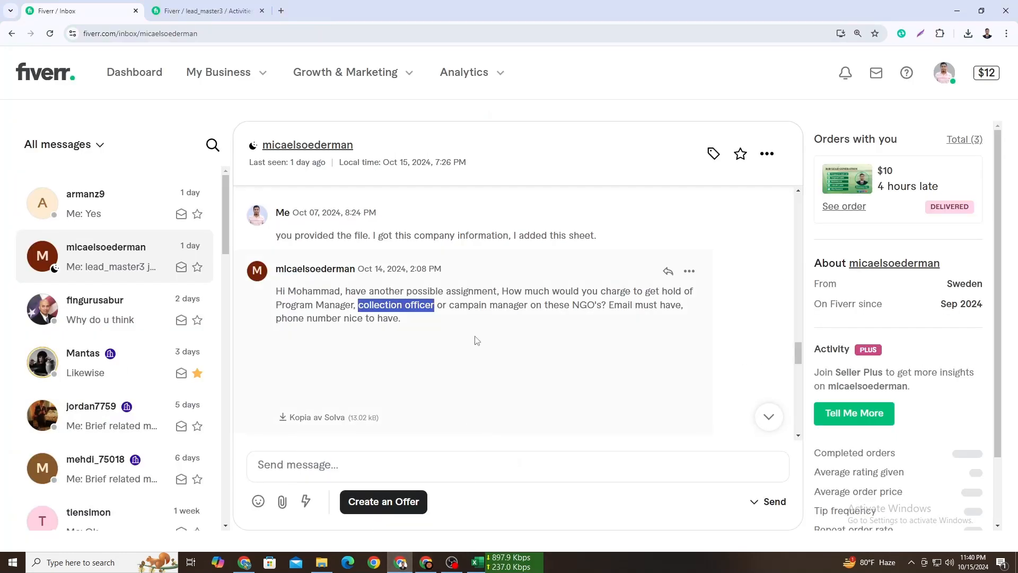
drag(450, 306, 526, 304)
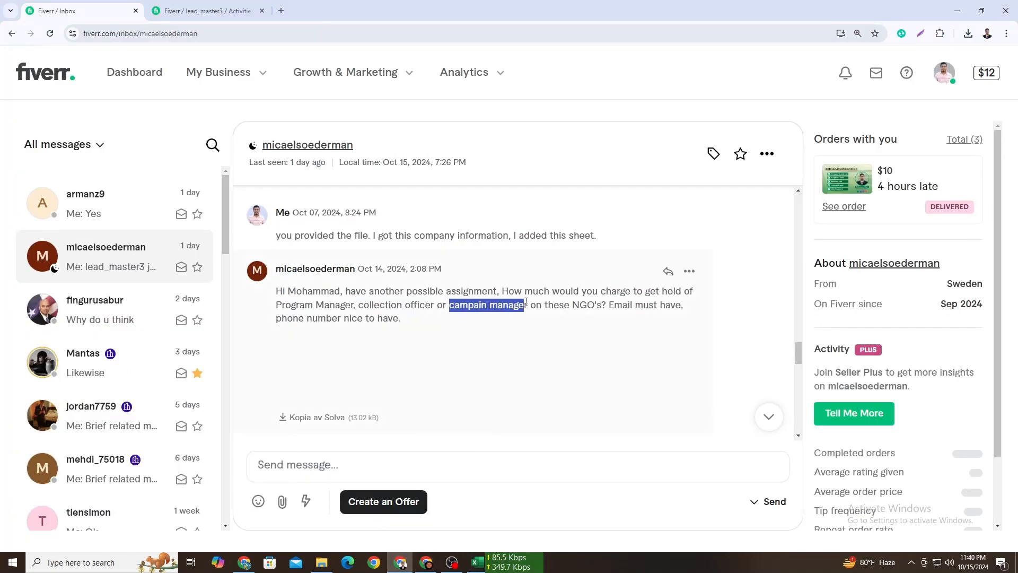
click(425, 562)
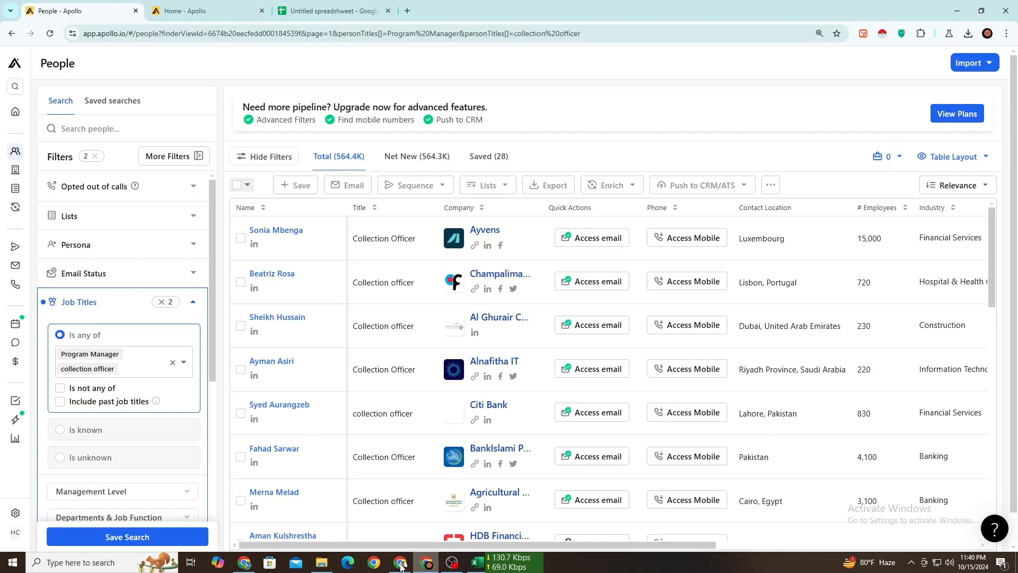
click(153, 372)
text(campain manager)
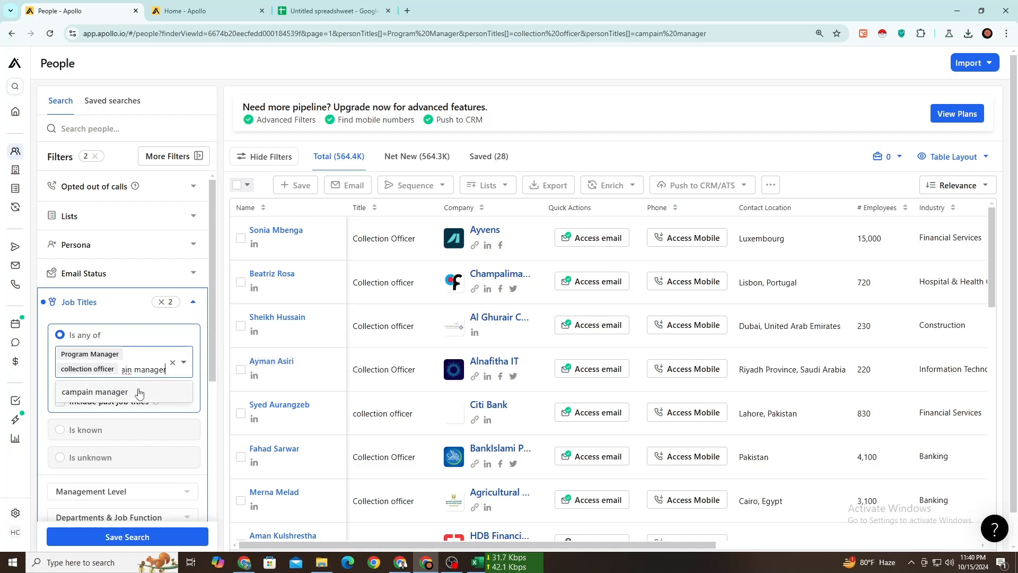
click(139, 390)
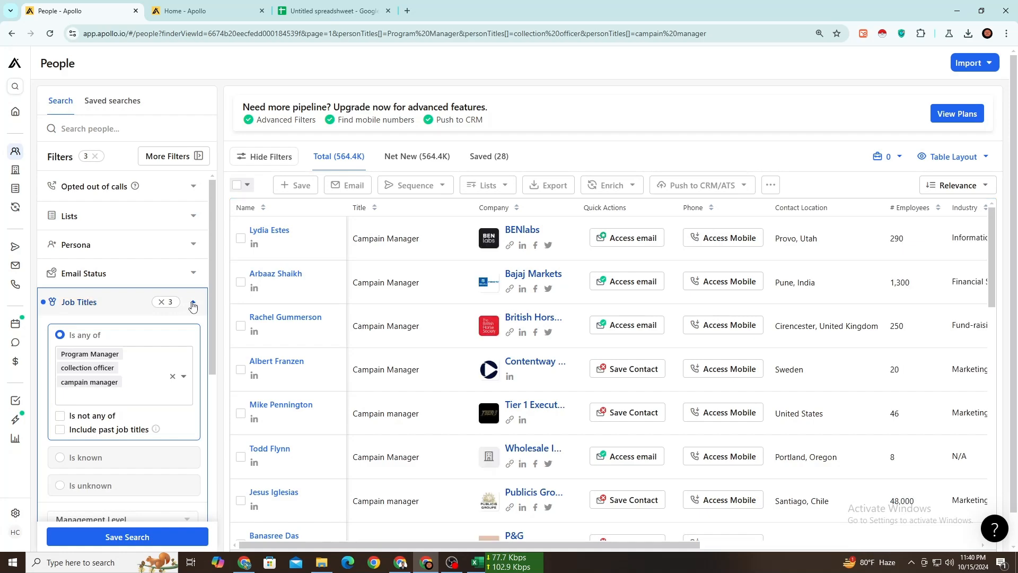
click(193, 303)
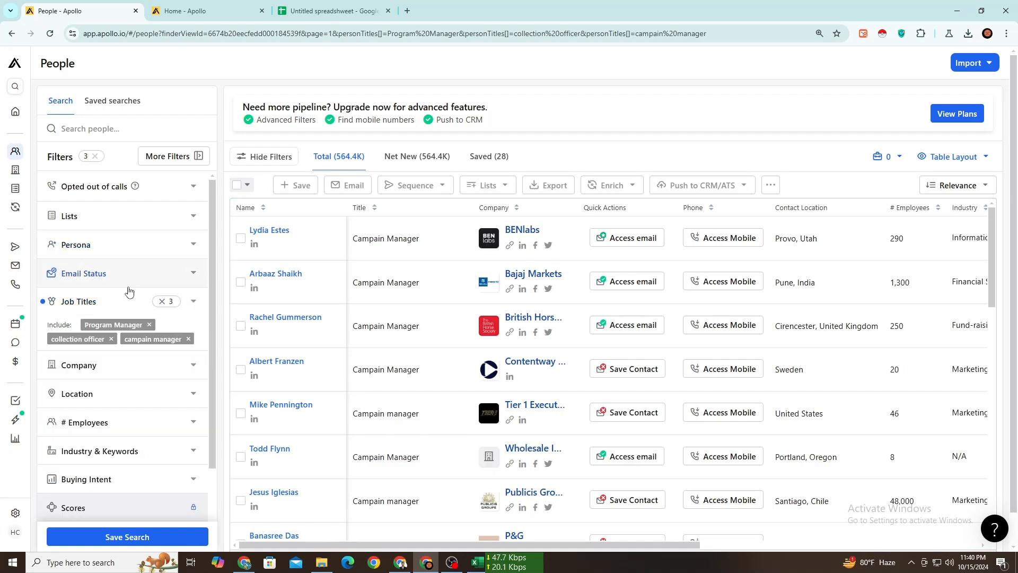
Step: Copy the Médecins Sans Frontières (MSF) URL from cell B2 of the shared spreadsheet and close the spare Apollo Home tab
click(365, 11)
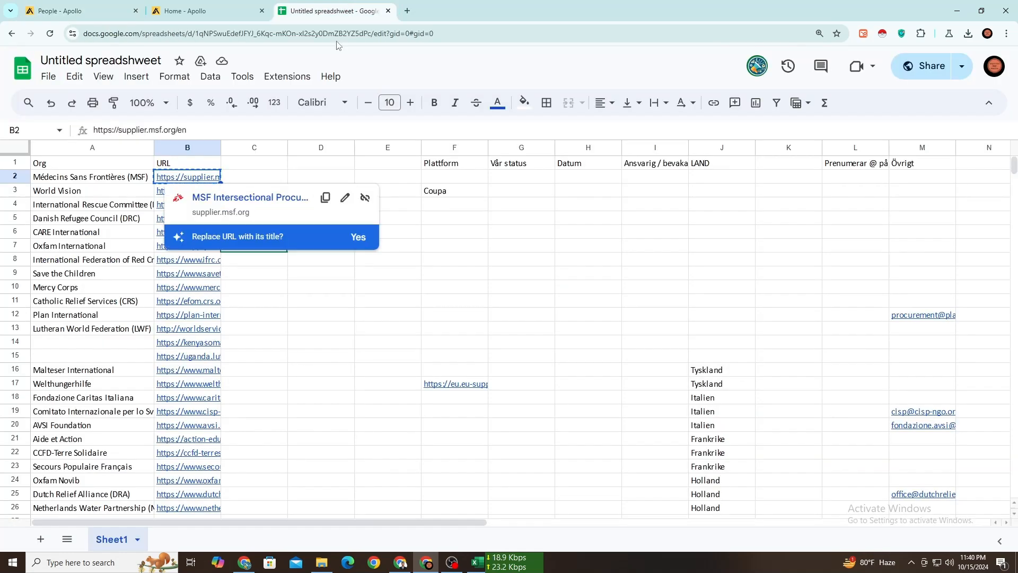
click(68, 183)
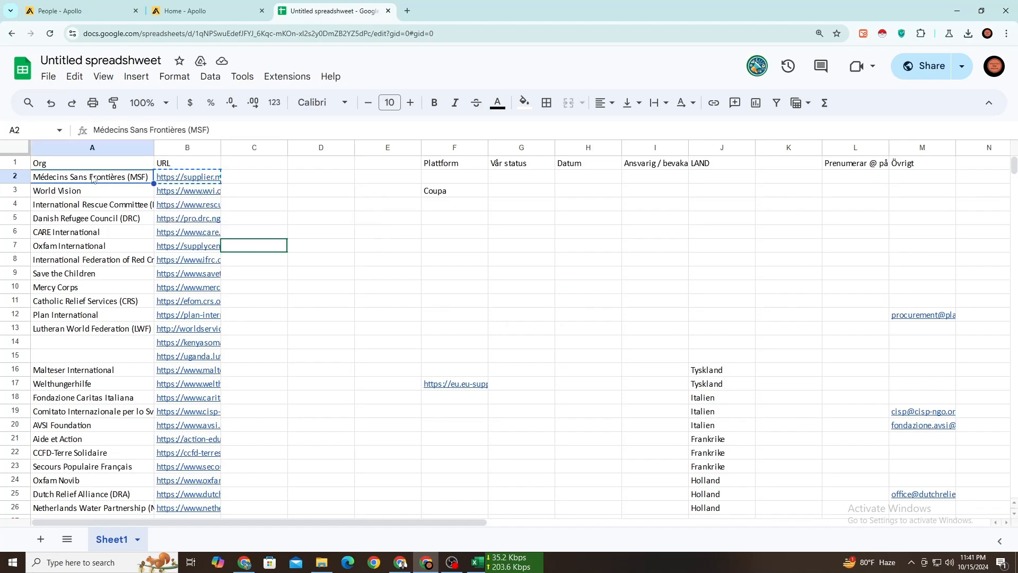
click(176, 180)
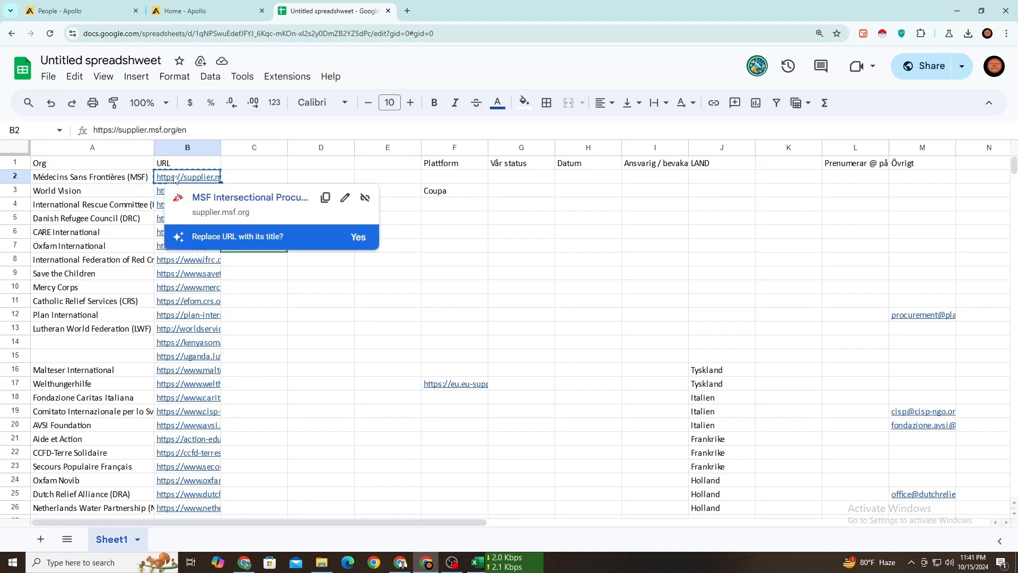
click(189, 11)
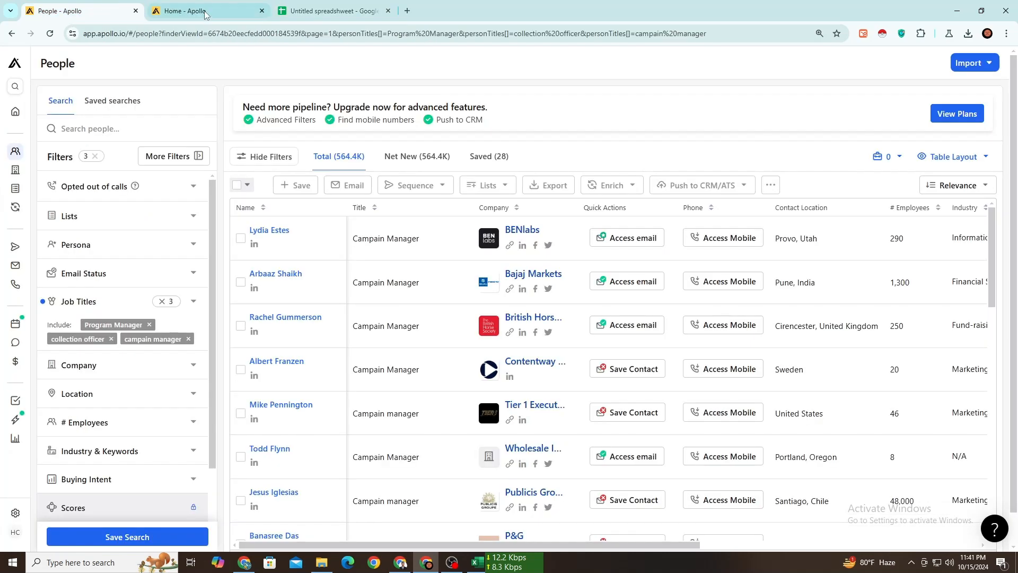
click(261, 10)
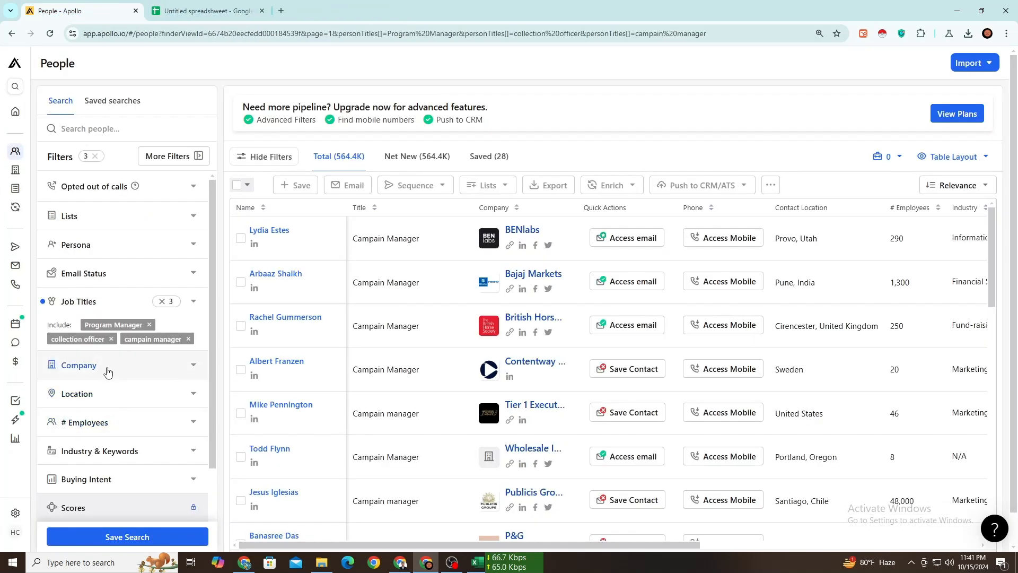
scroll(95, 339, down, 1)
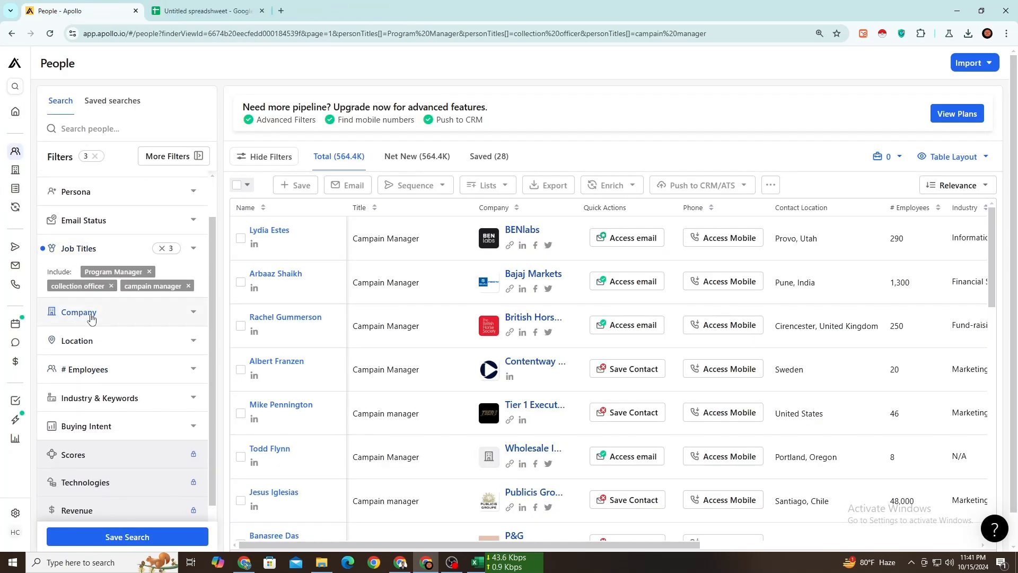
click(105, 313)
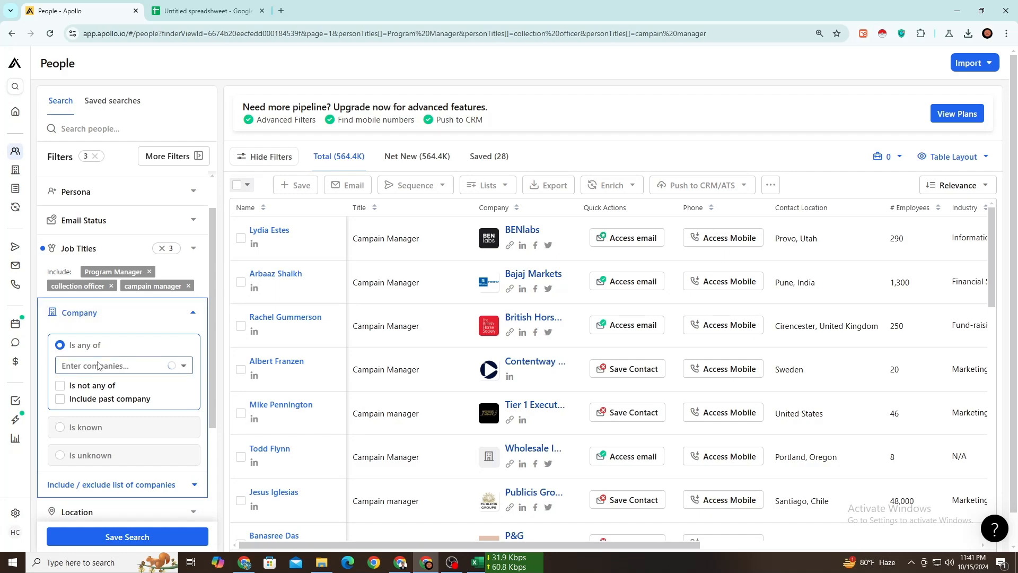
click(104, 365)
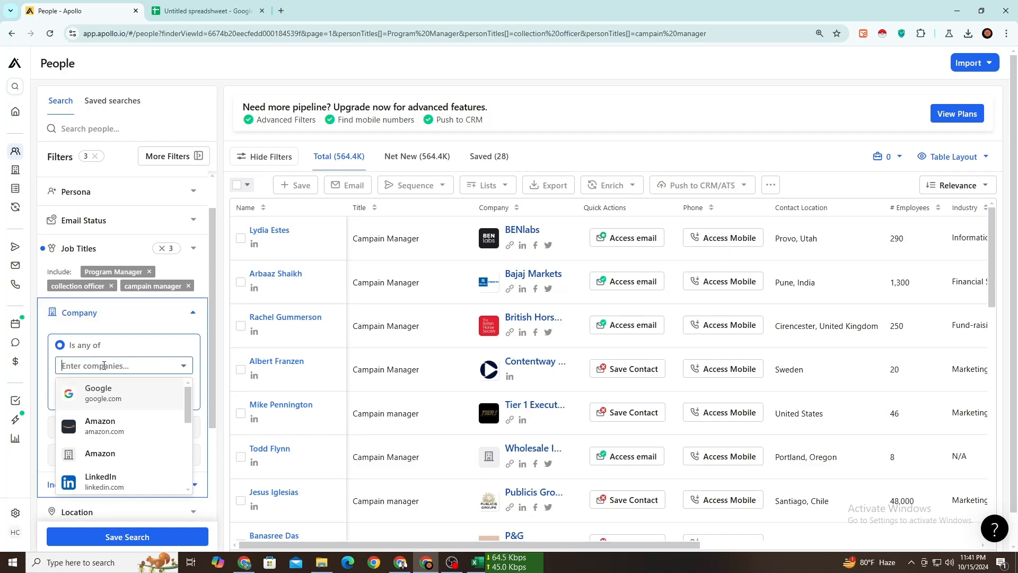
text(https://supplier.msf.org/en)
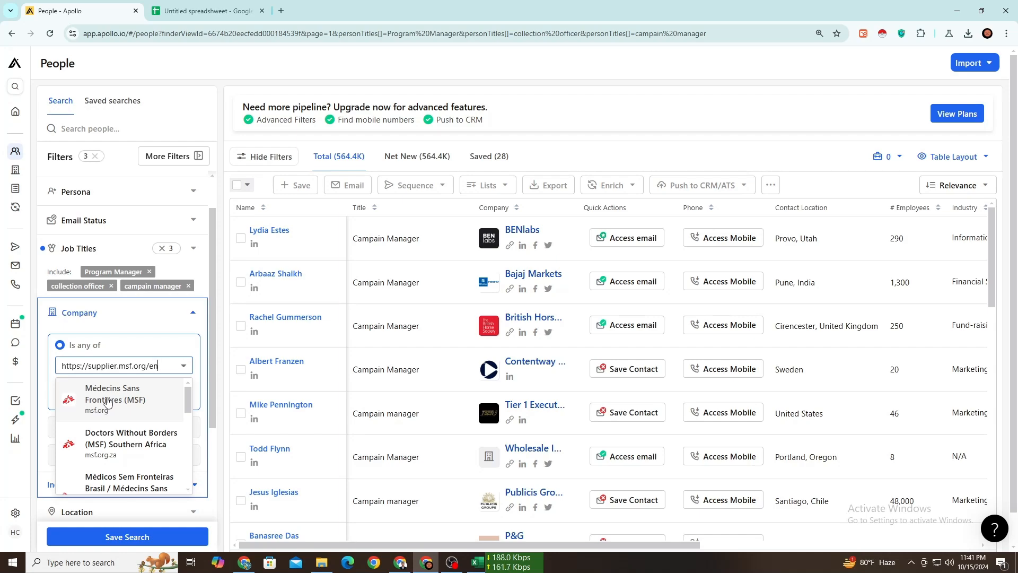
click(108, 401)
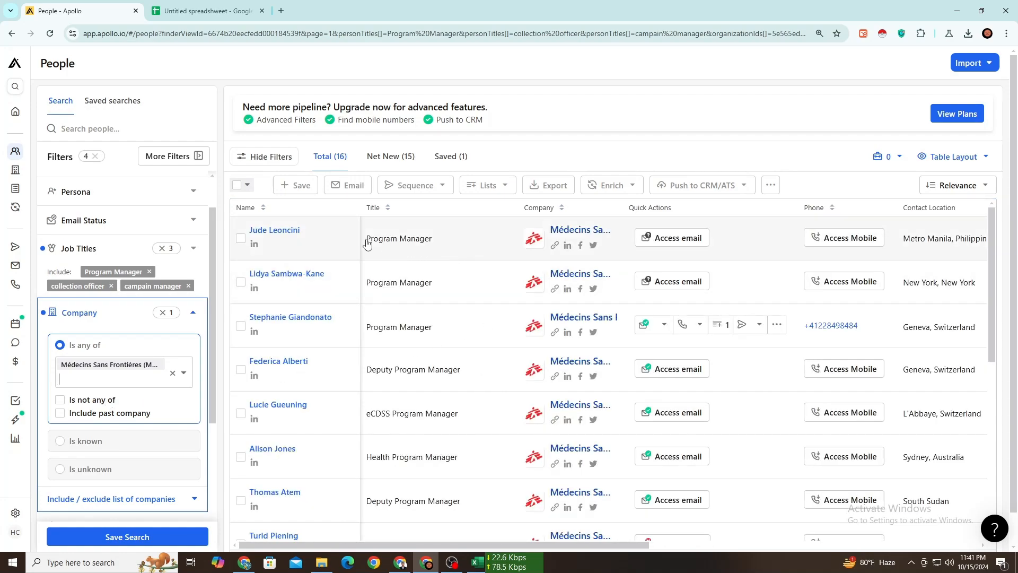
Step: Check the job titles of the first three people in the Médecins Sans Frontières results
drag(434, 238, 366, 238)
click(438, 291)
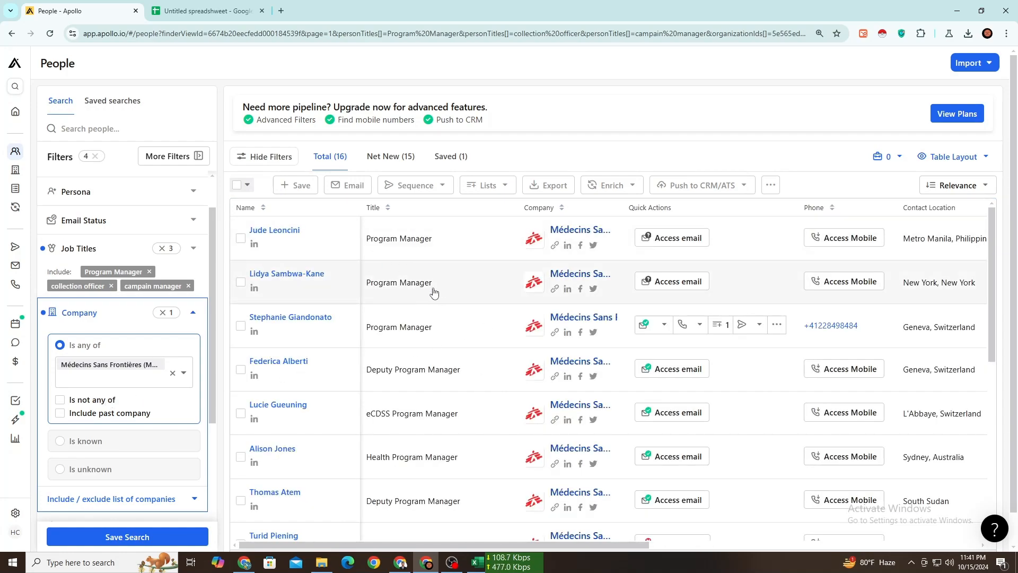
drag(438, 291, 360, 293)
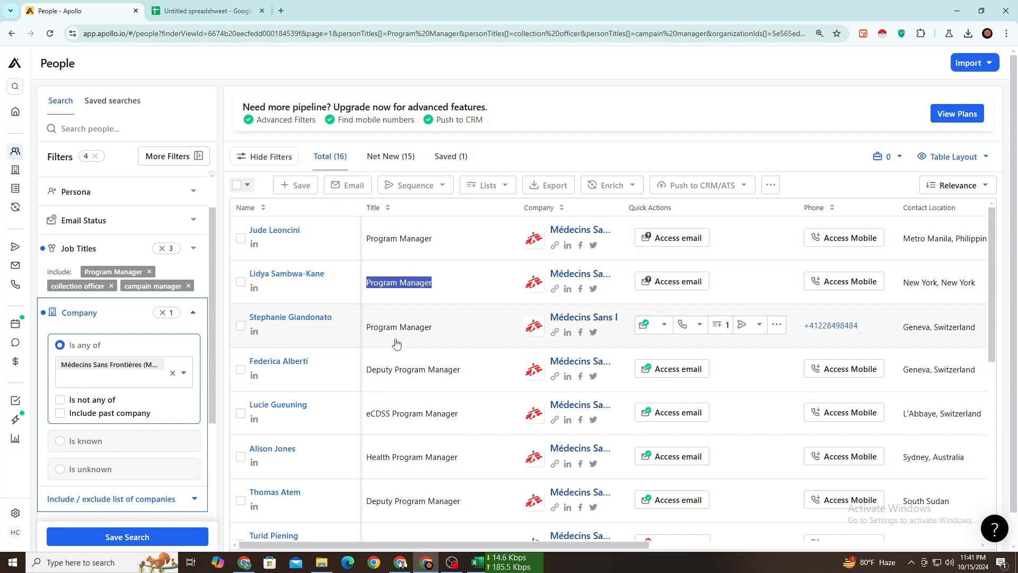
drag(440, 331, 371, 328)
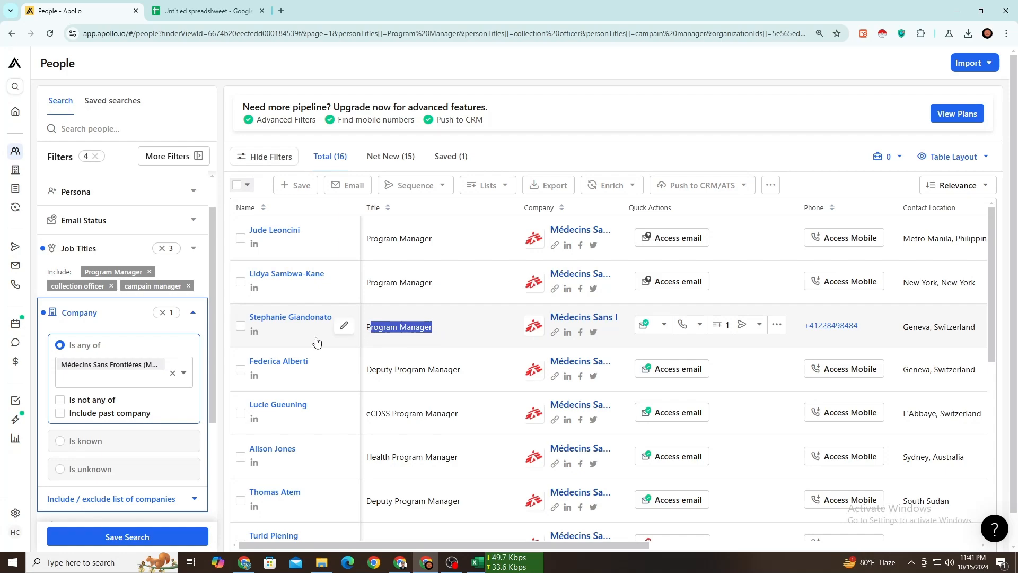
Step: Switch to the shared spreadsheet and enter the headers Name, Job TITLE and Email in cells C1, D1 and E1
click(207, 11)
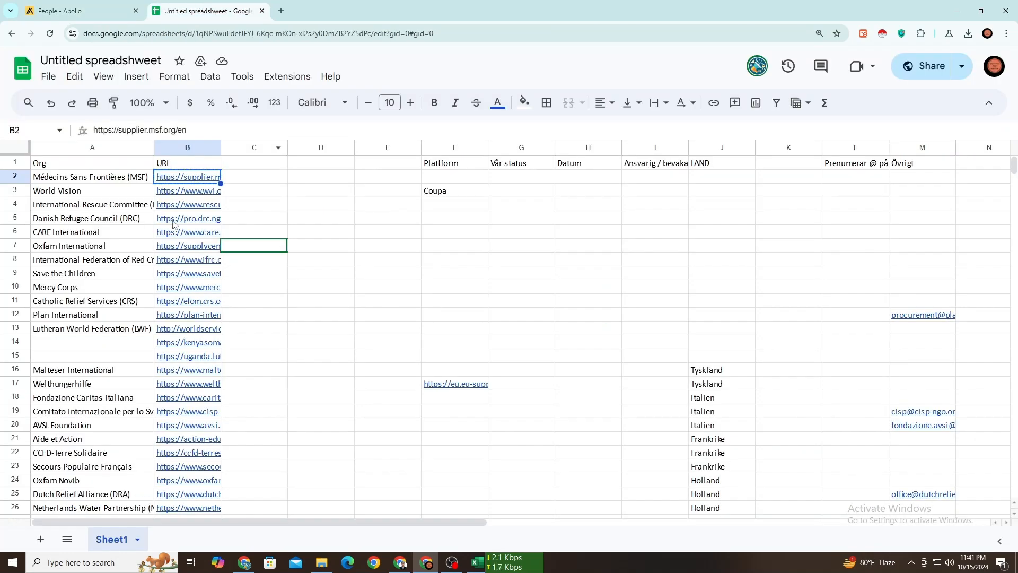
double_click(246, 163)
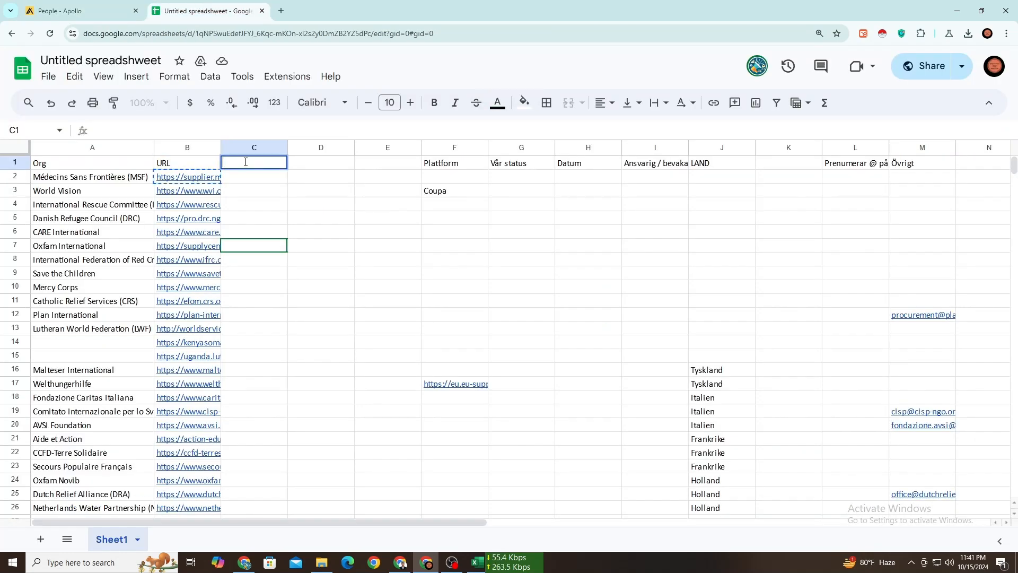
text(Name)
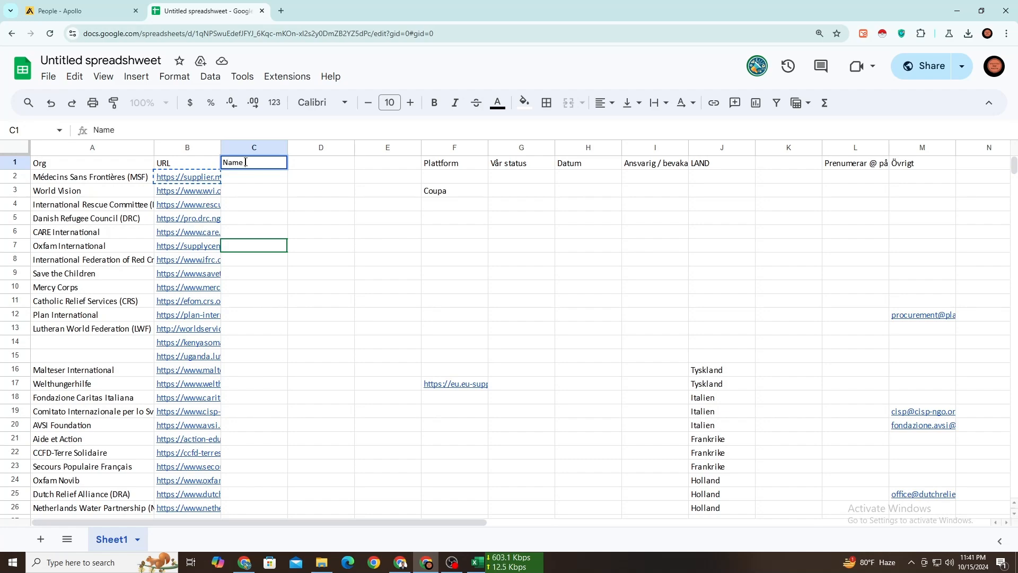
double_click(322, 162)
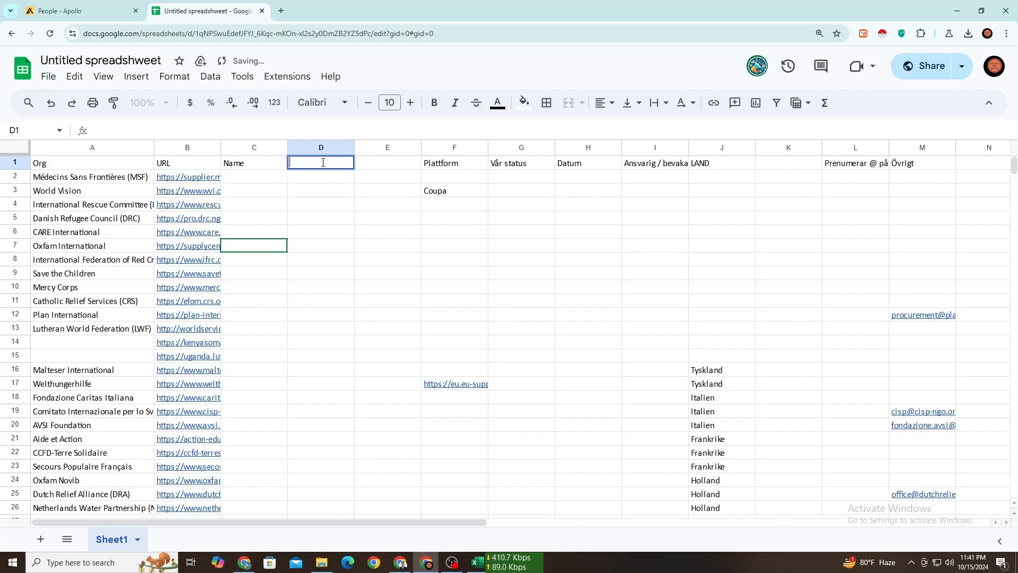
text(Job TITLE)
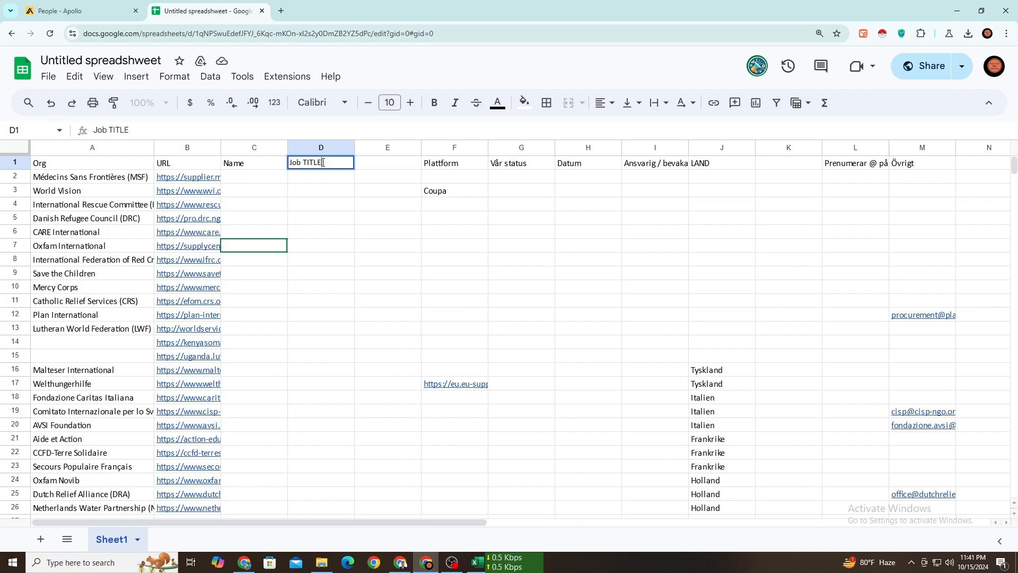
double_click(375, 163)
text(w)
key(BackSpace)
text(Em)
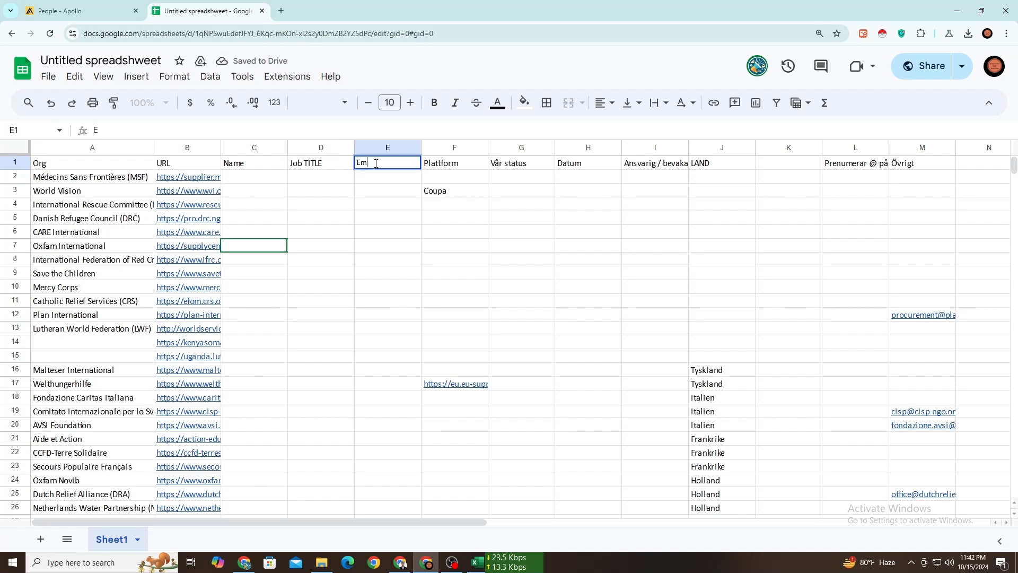
Step: Insert a column before the Plattform column and give it the header Number
click(450, 148)
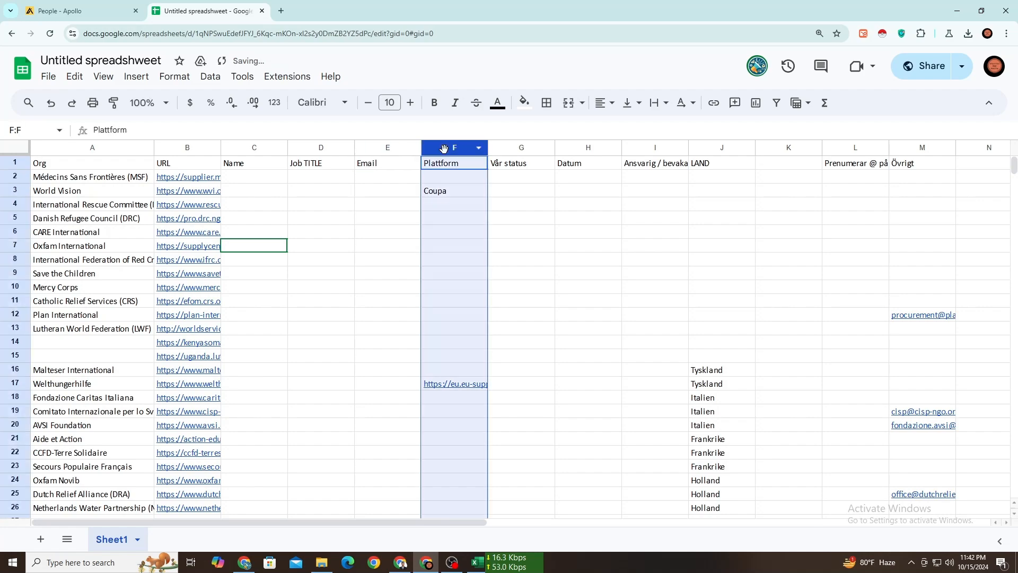
right_click(450, 149)
click(502, 150)
double_click(434, 162)
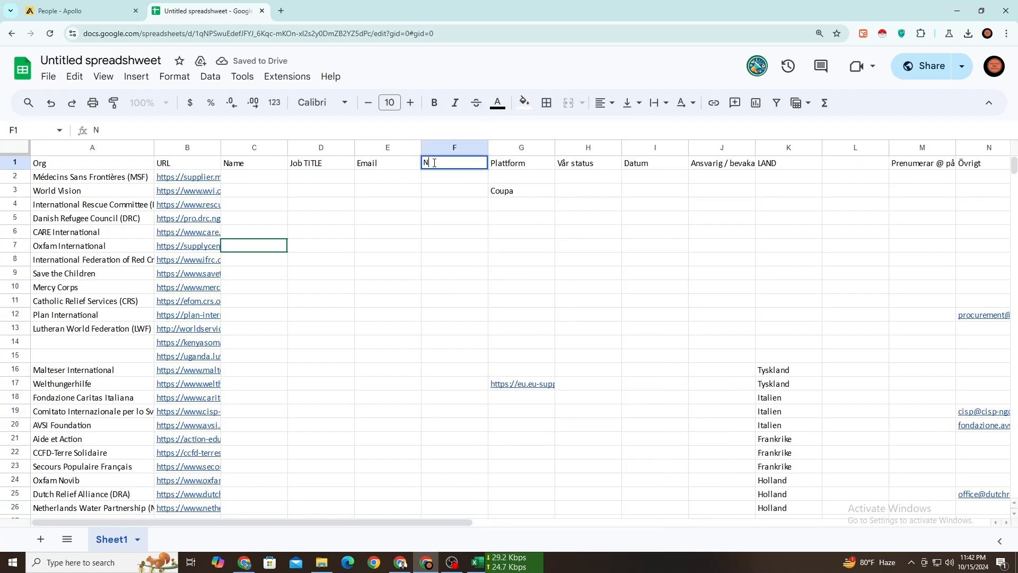
text(Number)
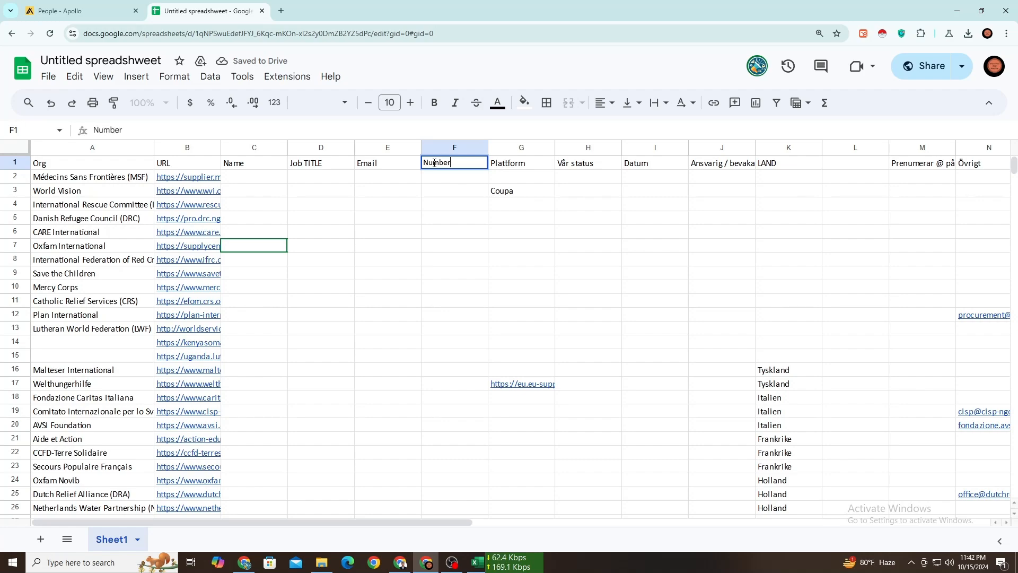
click(385, 273)
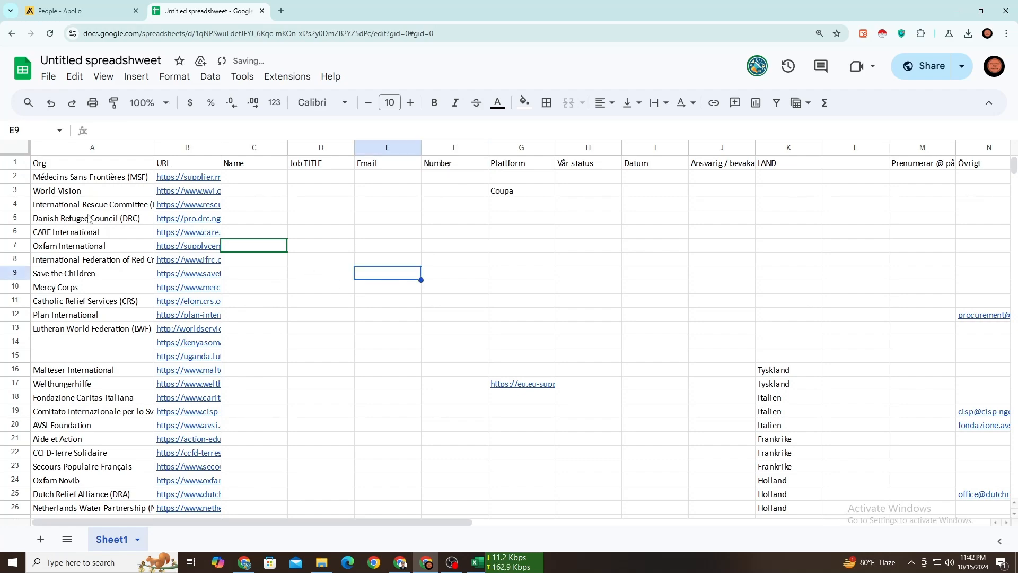
Step: Switch to Apollo and review the contact details of the third listed Program Manager in Geneva, closing the profile again
click(69, 11)
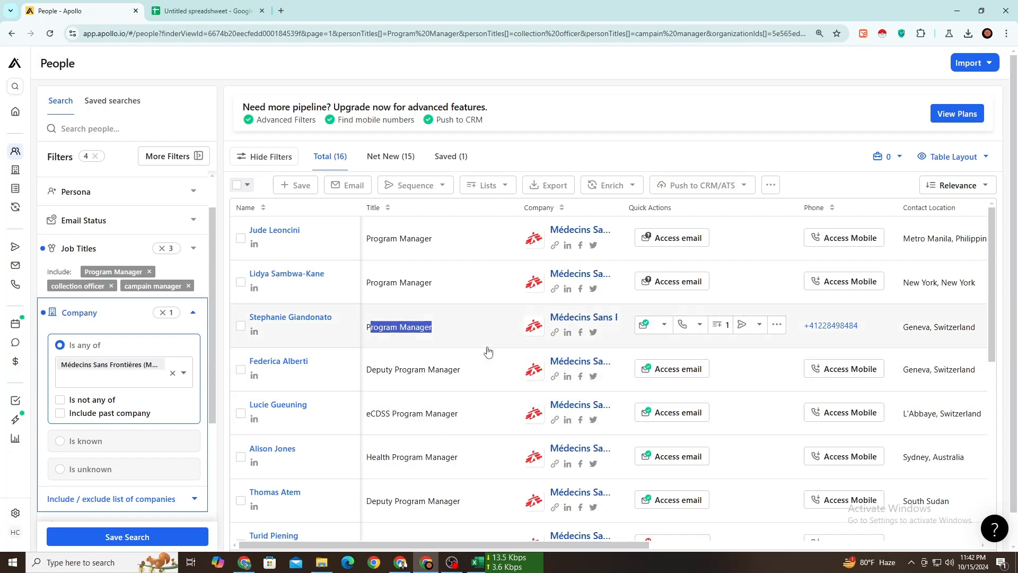
click(446, 330)
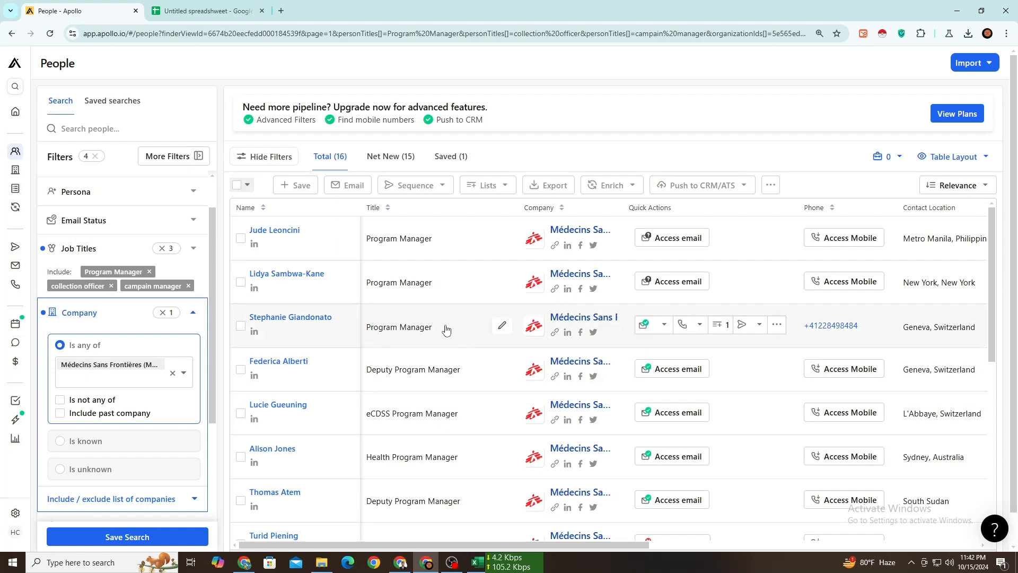
click(332, 340)
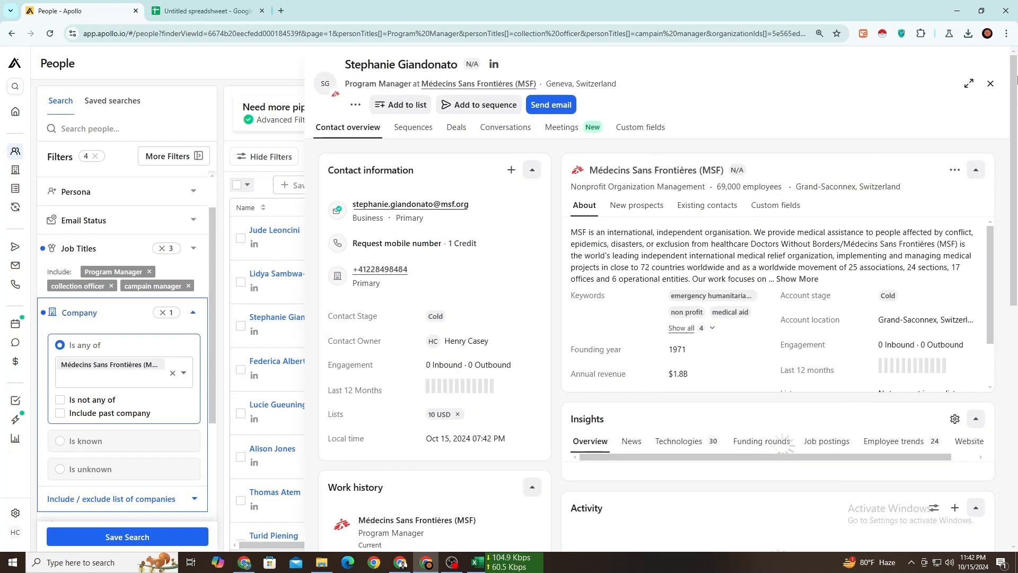
click(989, 83)
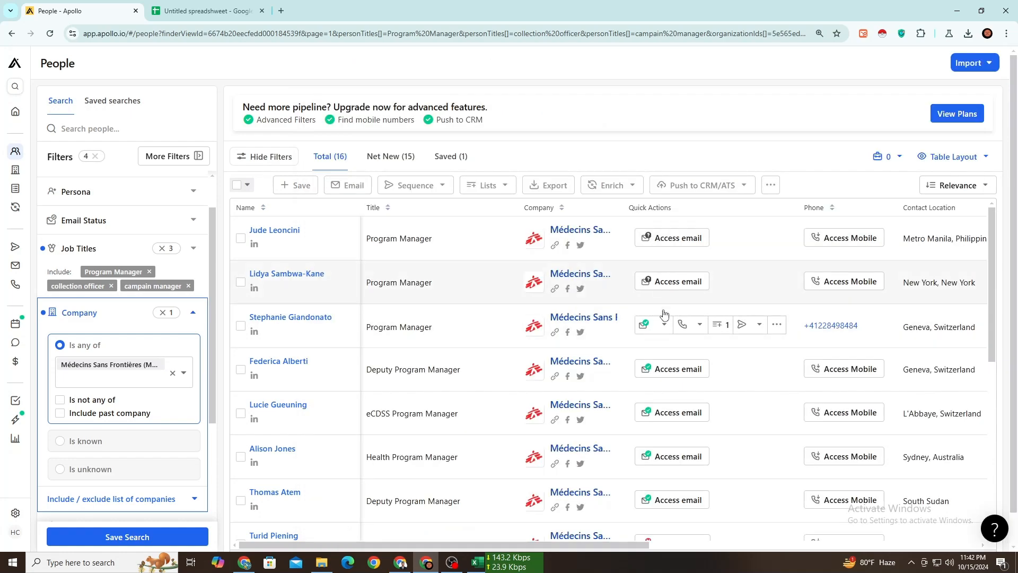
Step: Reveal and copy the email of the Deputy Program Manager in Geneva, and return to the shared spreadsheet
click(657, 370)
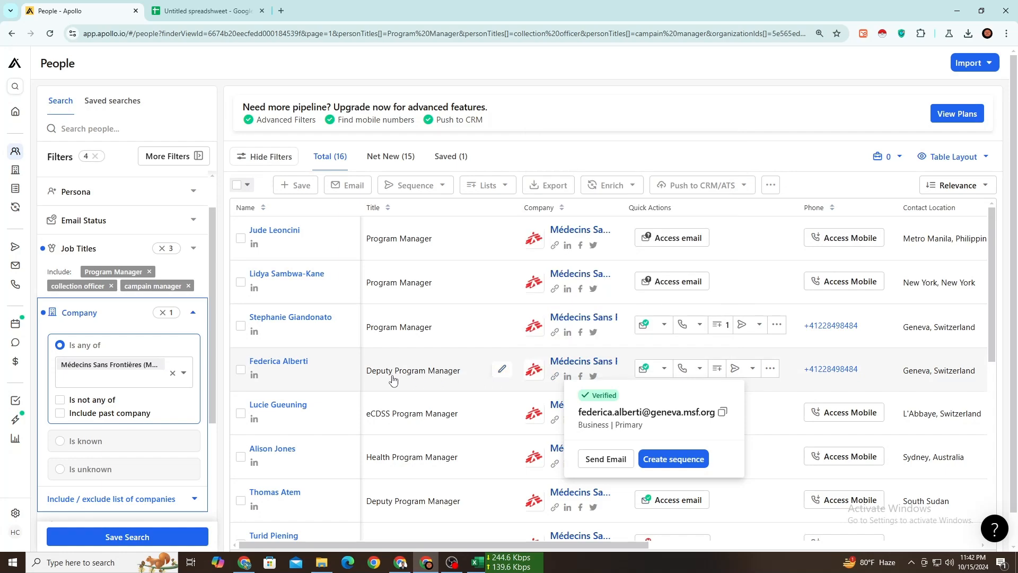
click(723, 413)
click(206, 11)
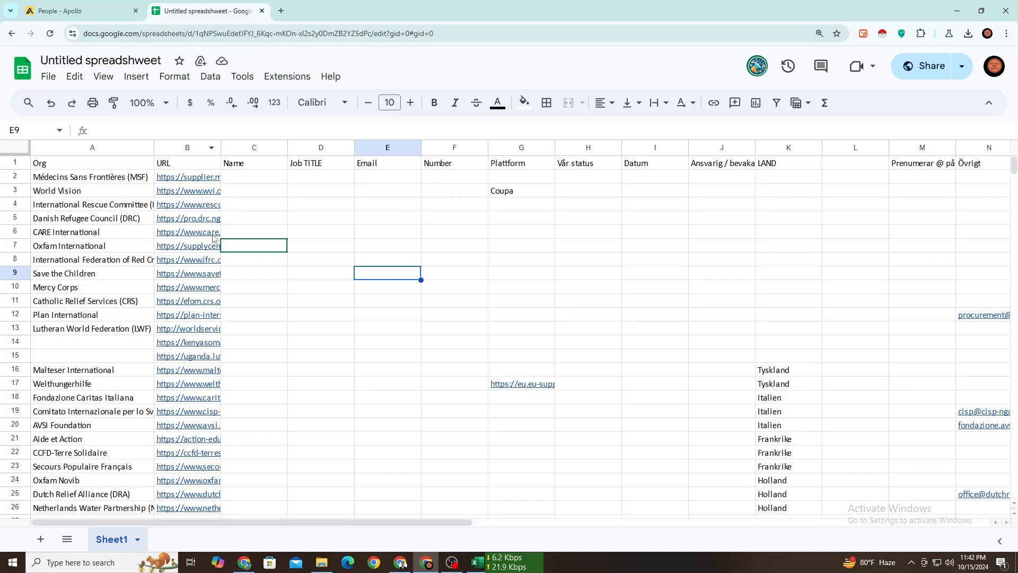
Step: Paste the Deputy Program Manager's copied email into cell E2 of the Médecins Sans Frontières row
click(371, 177)
double_click(371, 176)
key(ctrl+v)
click(364, 246)
Step: Copy the Geneva Deputy Program Manager's full name from Apollo and paste it into cell C2 of the spreadsheet
click(80, 11)
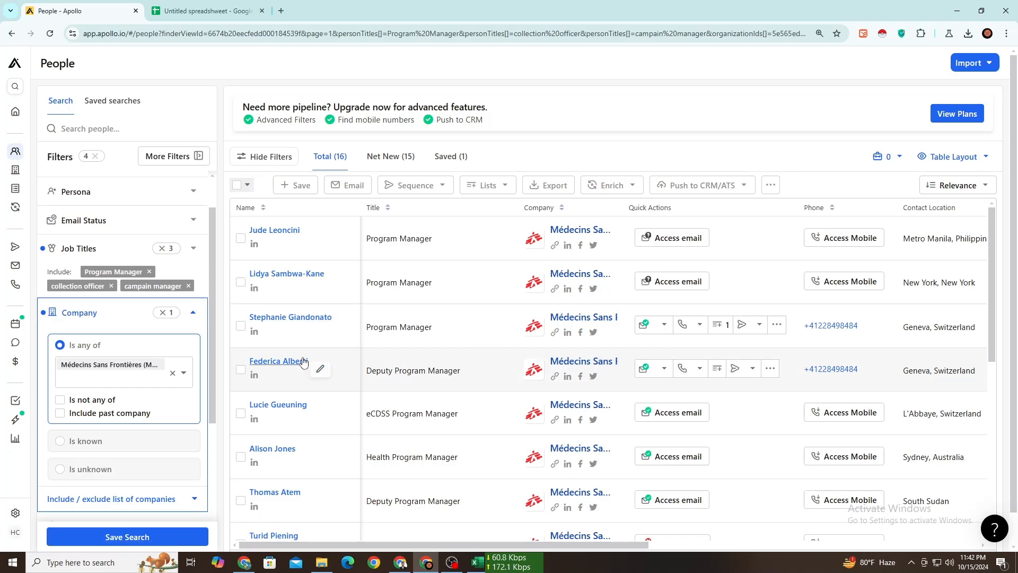
drag(254, 362, 316, 365)
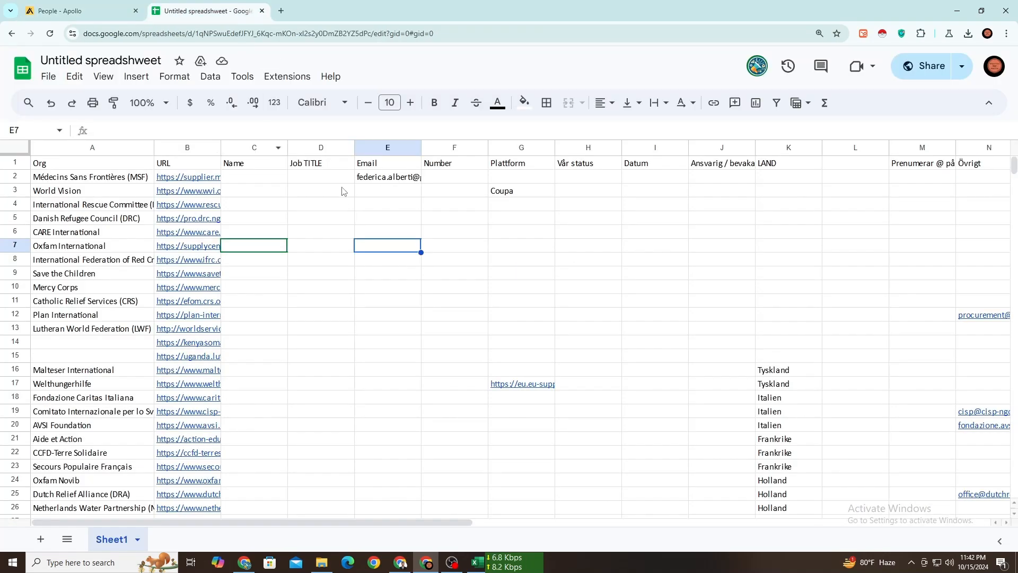
double_click(260, 177)
key(ctrl+v)
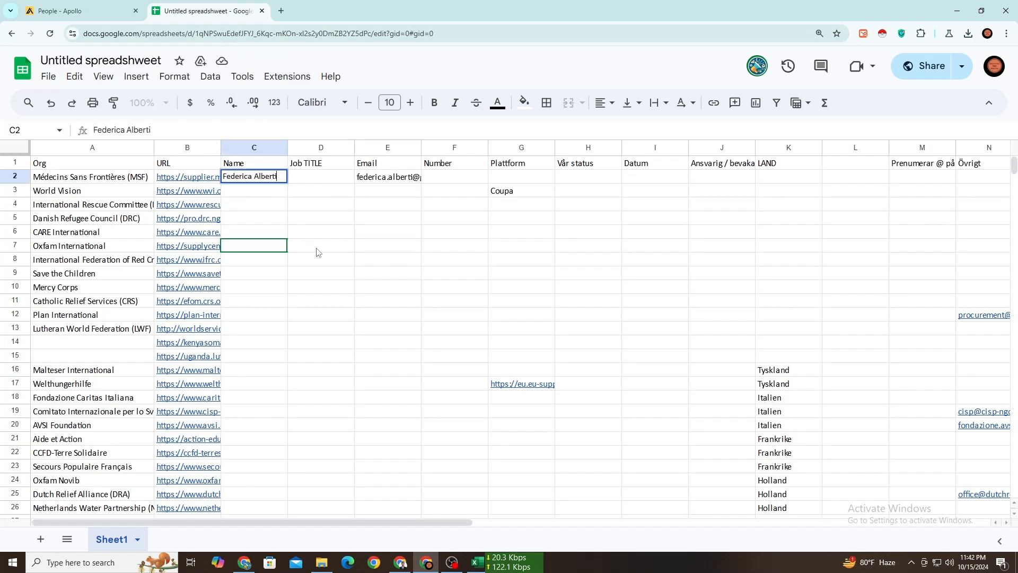
click(317, 252)
Step: Copy the job title Deputy Program Manager from the same Apollo contact into cell D2 of the spreadsheet
click(79, 10)
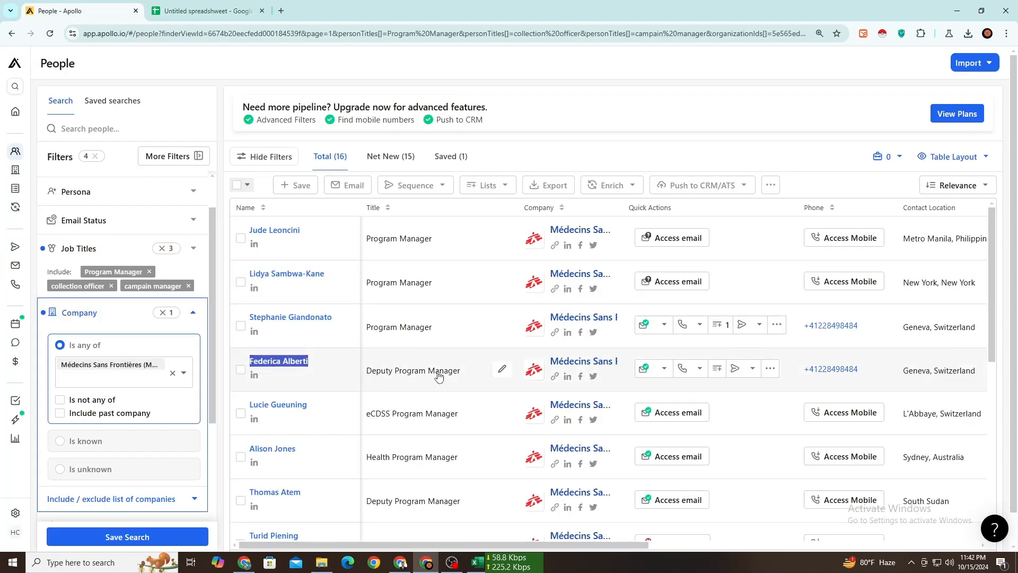
drag(462, 371, 365, 373)
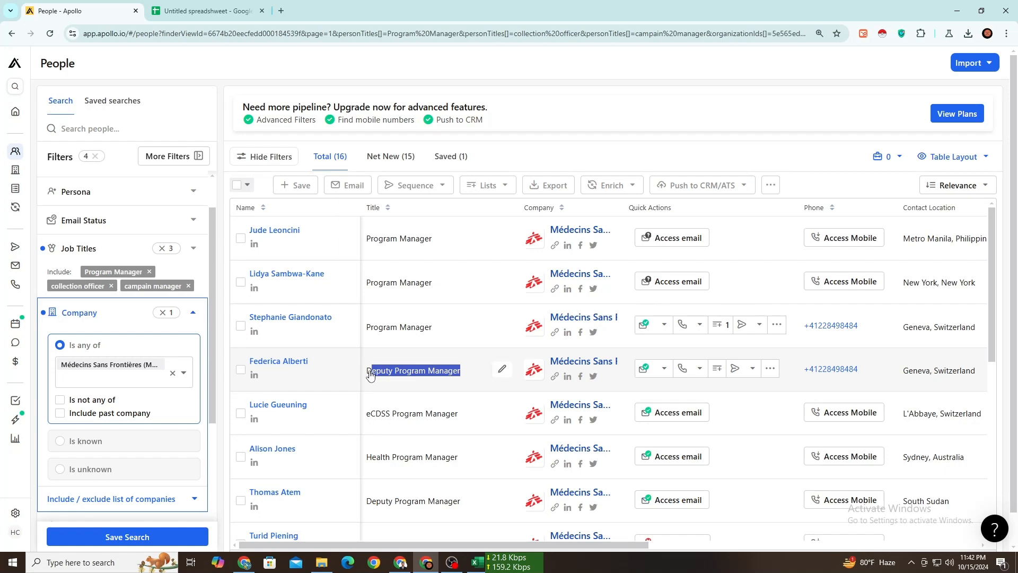
click(207, 11)
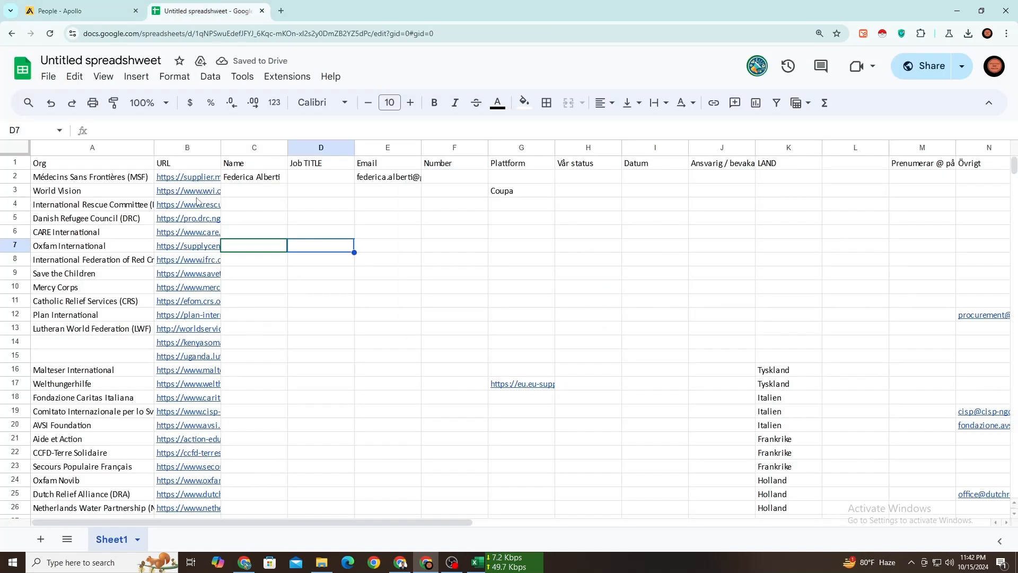
click(305, 179)
key(ctrl+v)
click(312, 300)
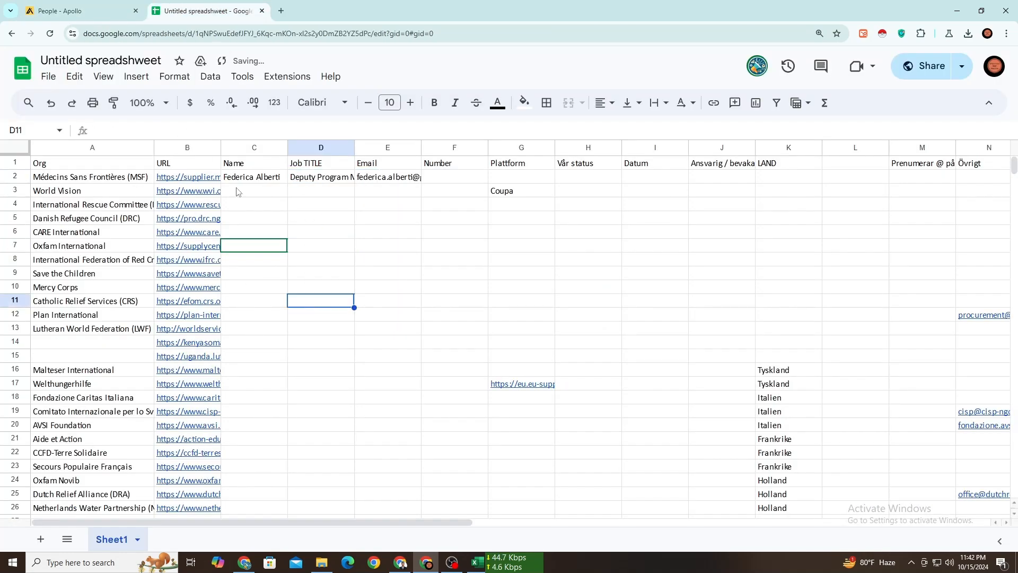
Step: Copy the same contact's phone number from Apollo, without the plus sign, into cell F2 of the spreadsheet
click(79, 11)
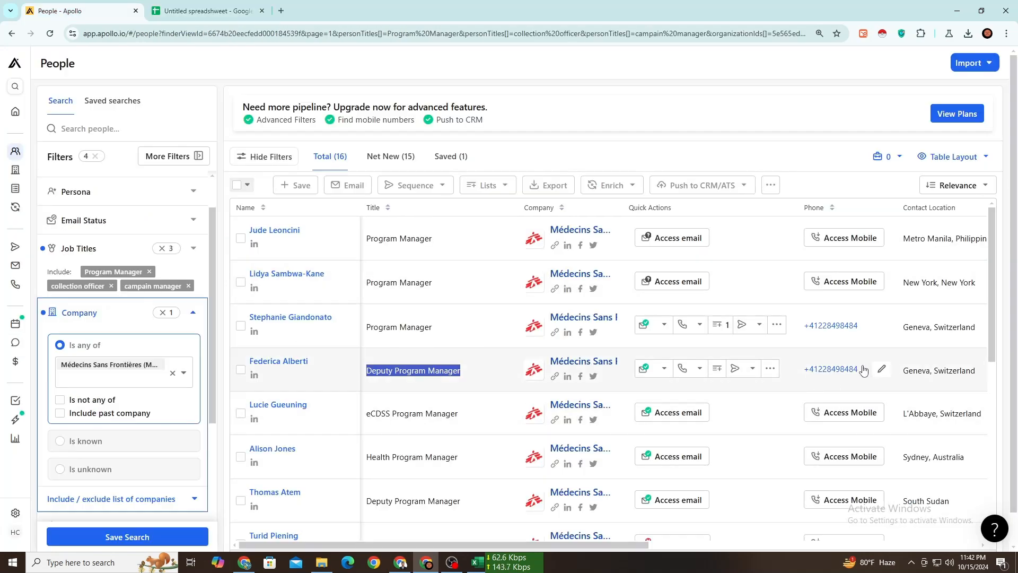
drag(863, 370, 812, 377)
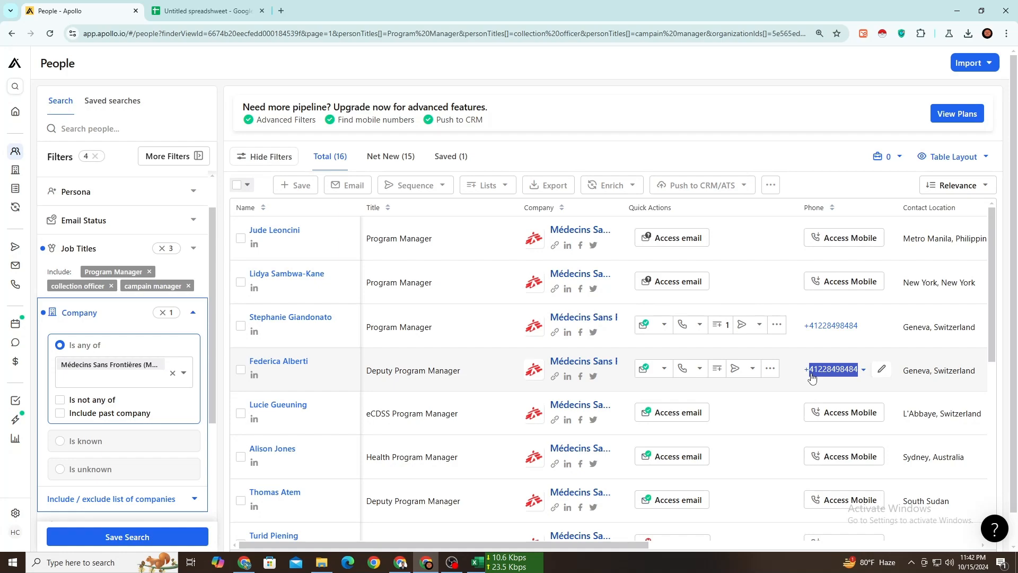
click(173, 6)
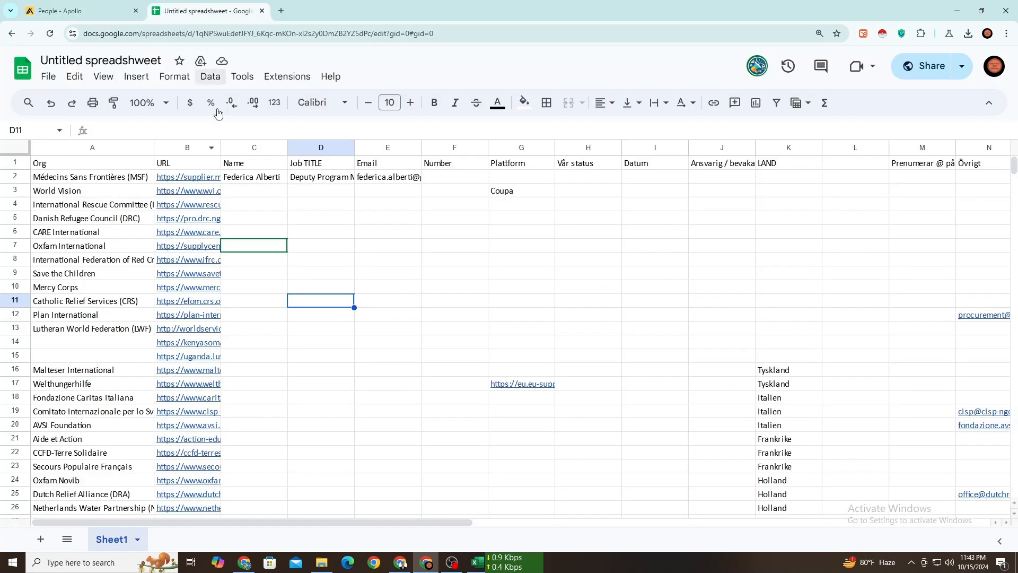
click(448, 181)
key(ctrl+v)
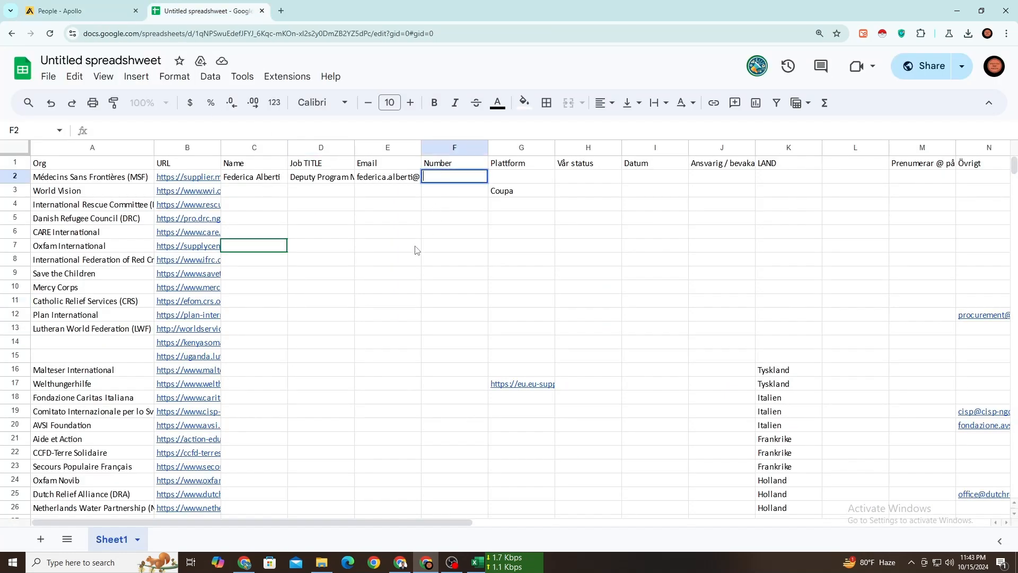
click(406, 268)
Step: Widen the Job TITLE, Email and Number columns of the spreadsheet
drag(348, 148, 397, 149)
click(426, 244)
drag(464, 147, 507, 148)
drag(573, 147, 609, 147)
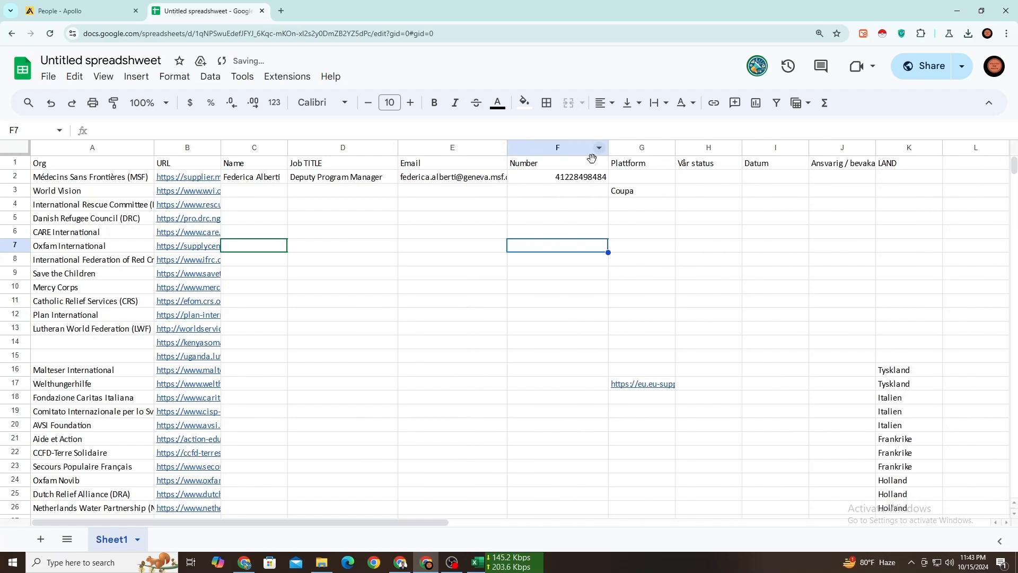
scroll(326, 297, down, 5)
click(13, 359)
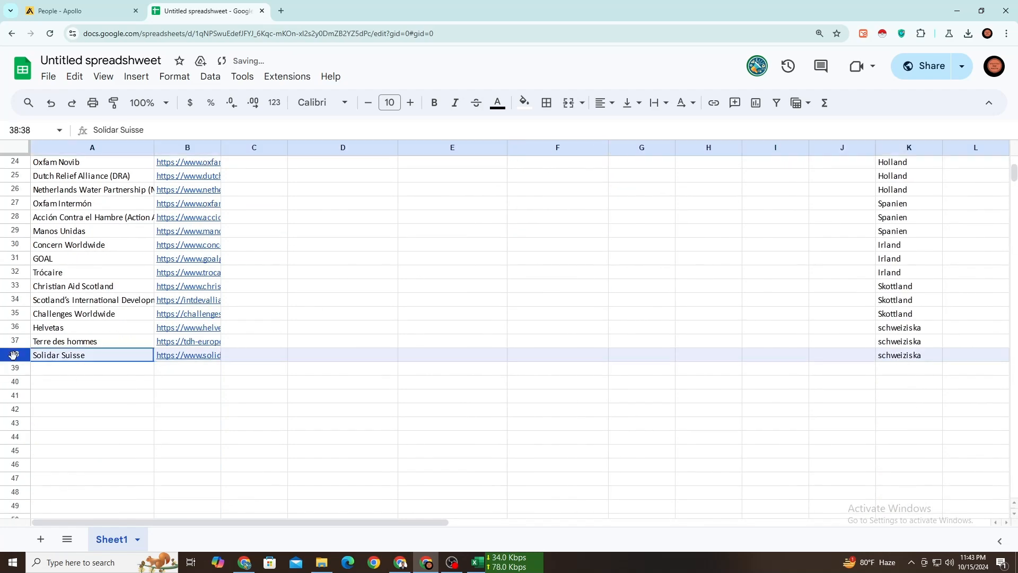
scroll(71, 384, up, 8)
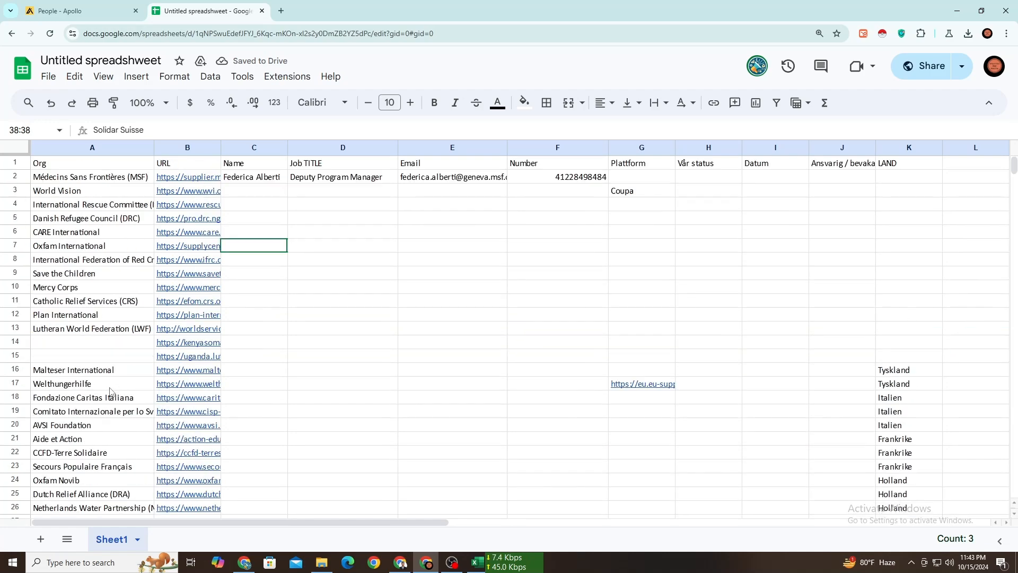
click(243, 195)
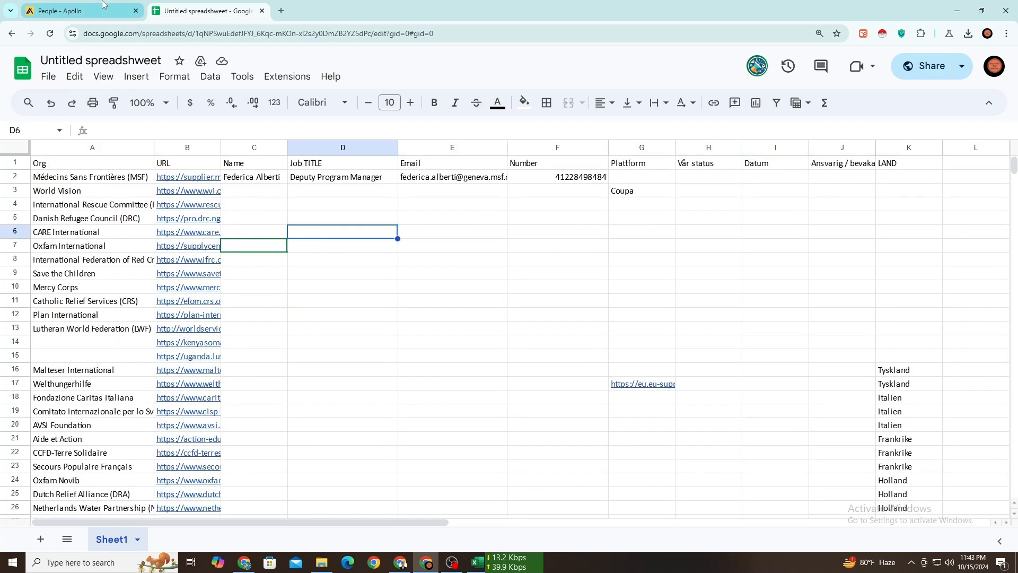
Step: Copy the World Vision URL from cell B3 and use it to replace Apollo's company filter with World Vision (wvi.org)
click(207, 196)
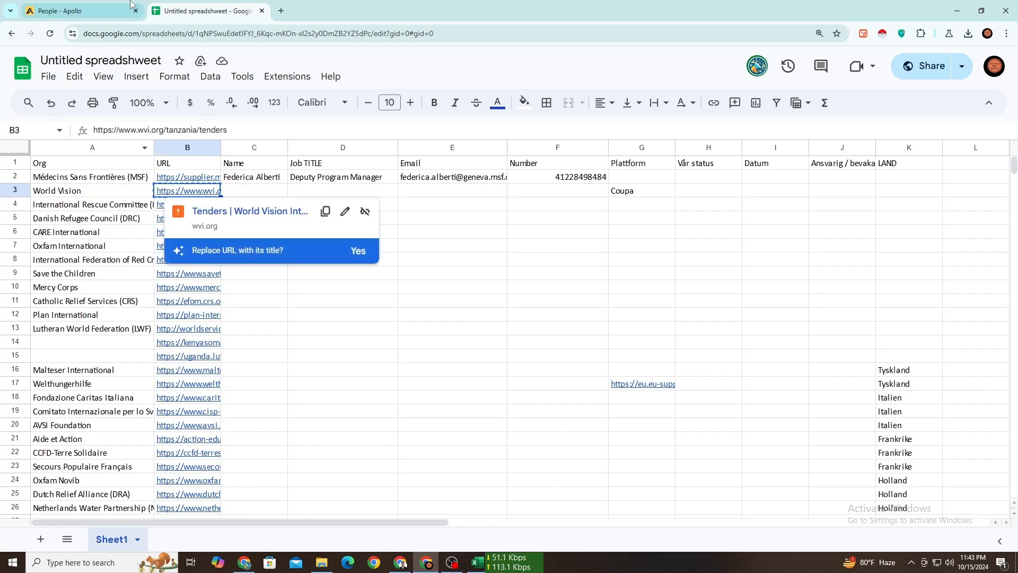
click(79, 10)
click(104, 370)
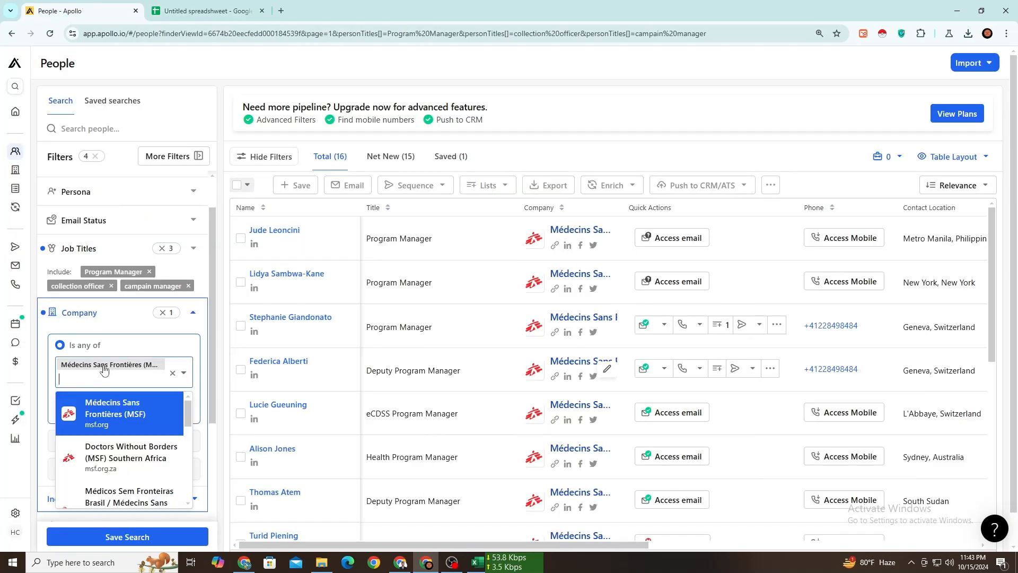
key(BackSpace)
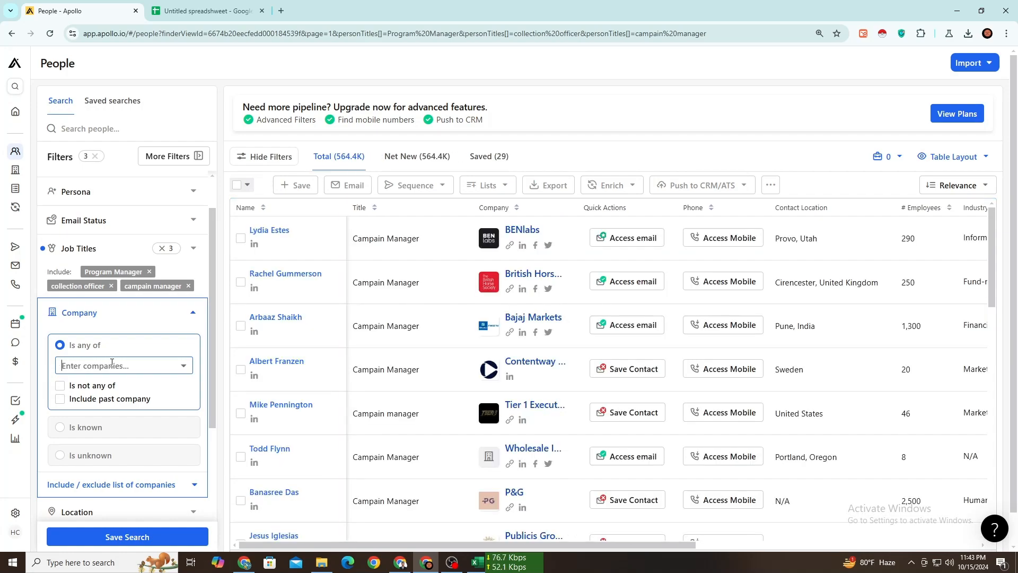
click(112, 364)
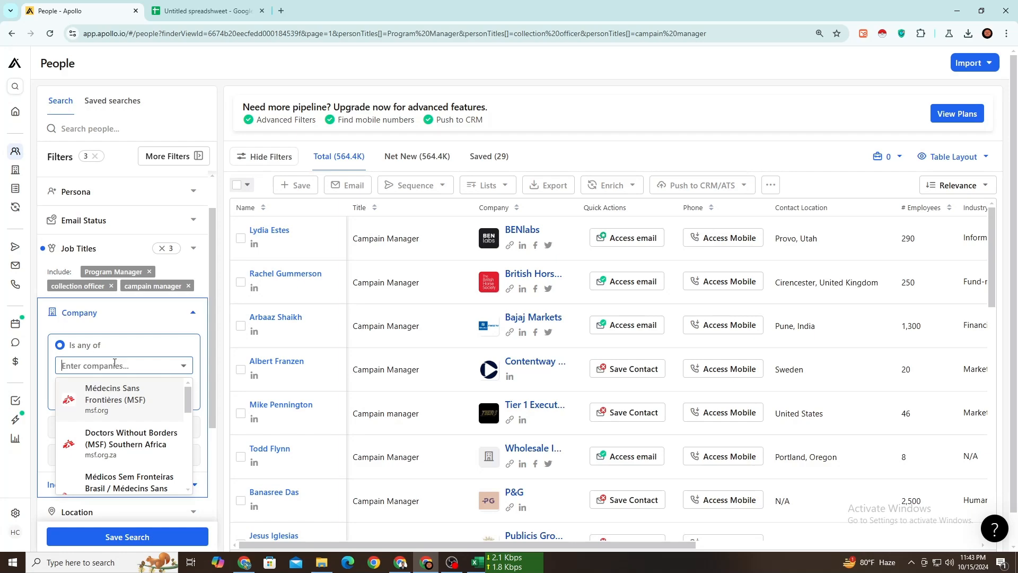
key(ctrl+v)
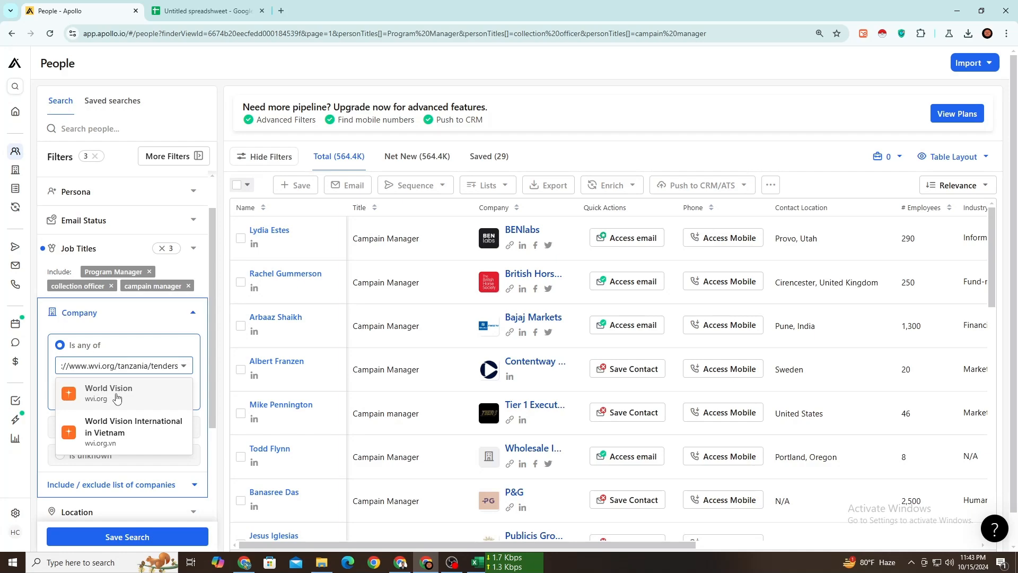
click(115, 398)
click(115, 398)
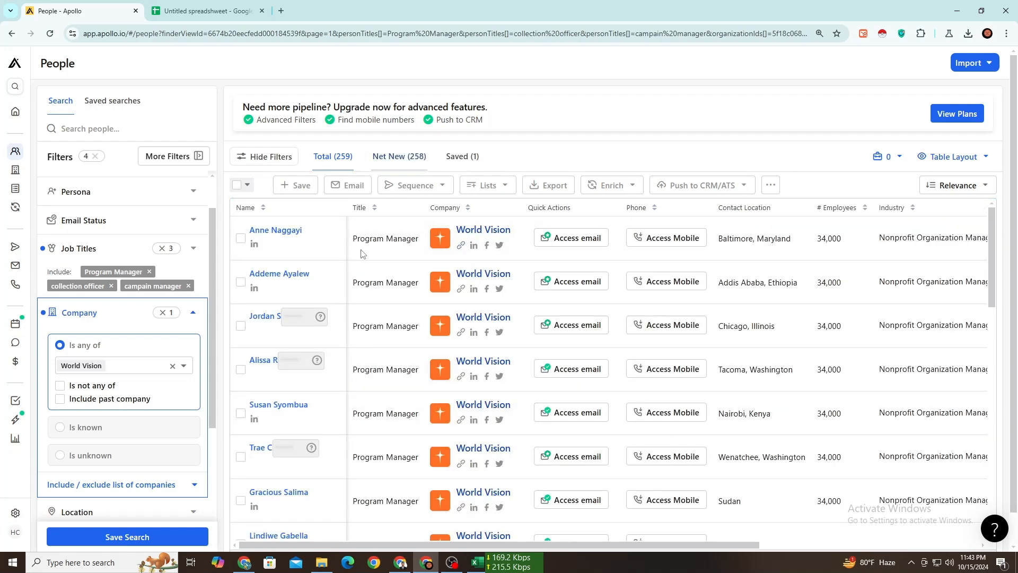
Step: Look through the World Vision results, then reveal and copy the email of the first listed Program Manager in Baltimore
scroll(371, 276, down, 6)
scroll(381, 309, down, 4)
scroll(381, 311, up, 8)
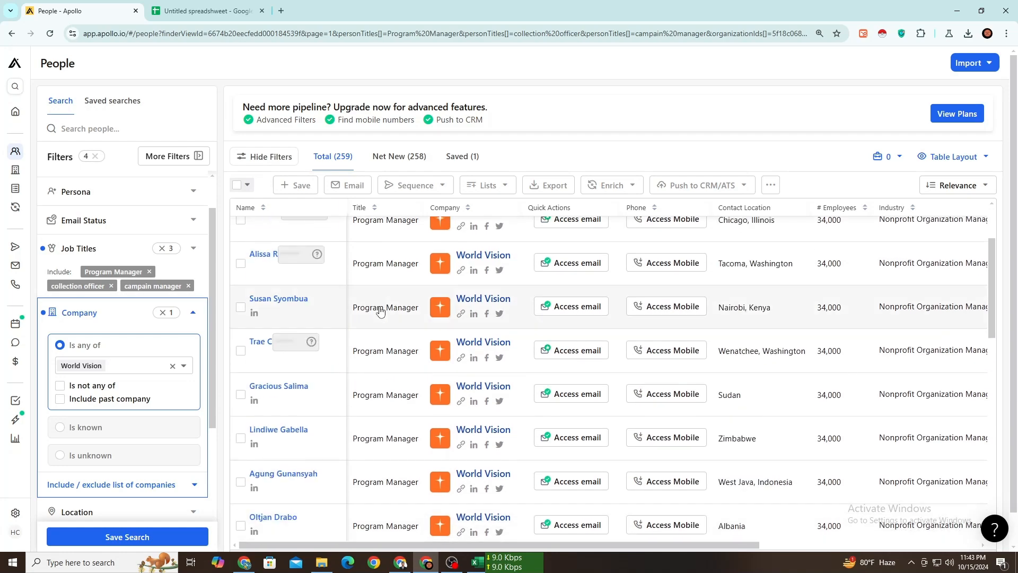
scroll(381, 310, up, 2)
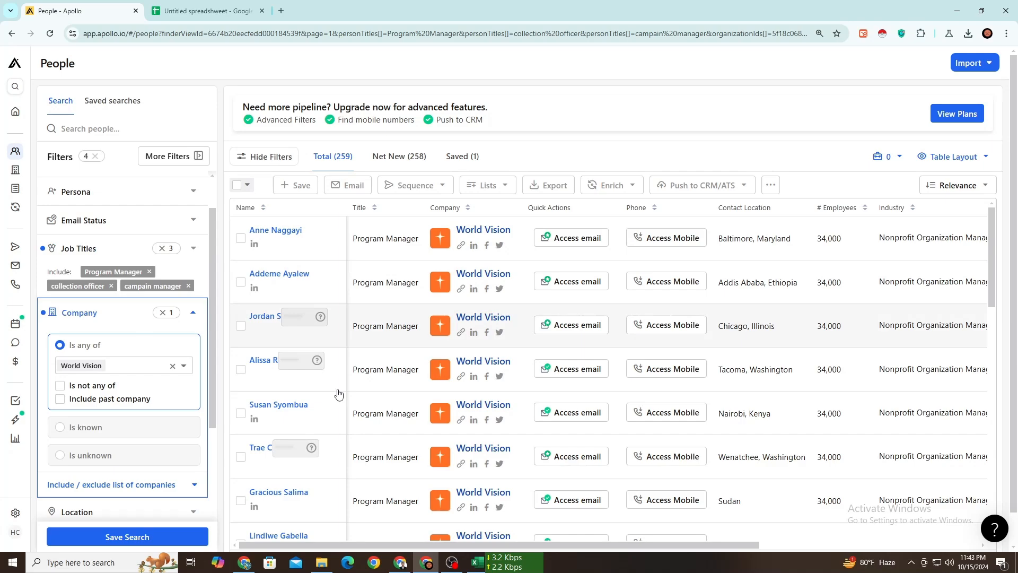
scroll(206, 249, up, 1)
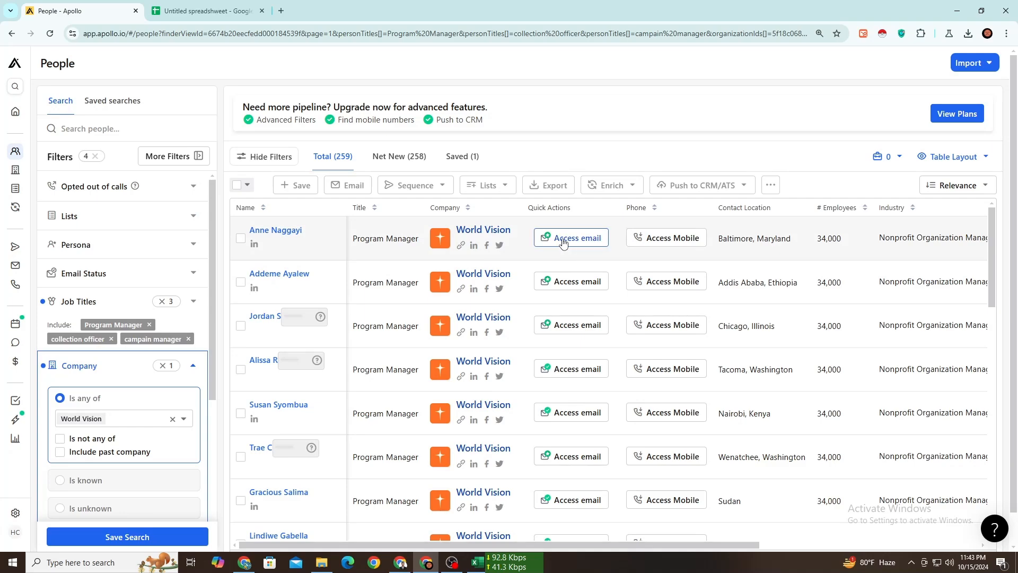
click(563, 242)
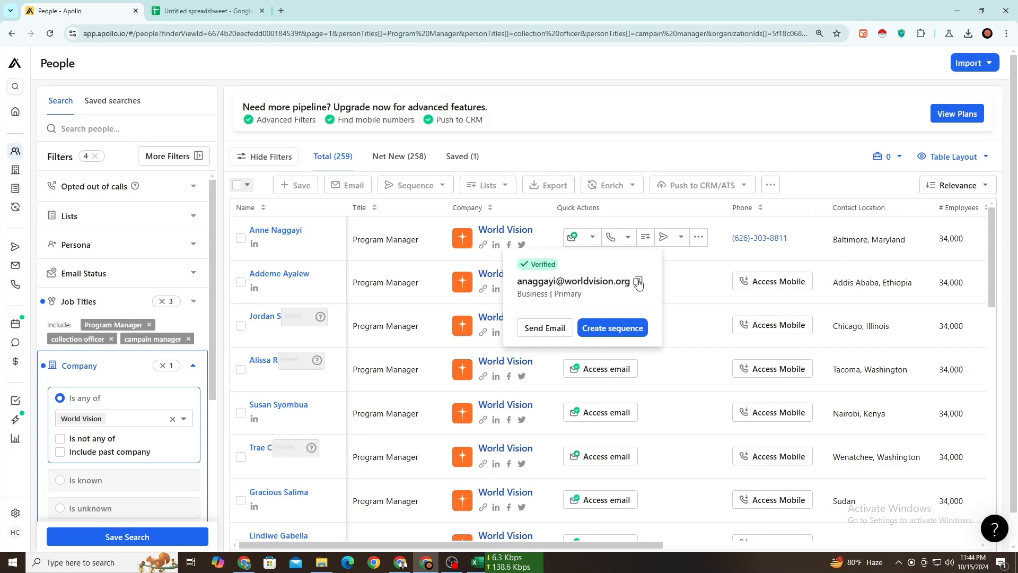
click(638, 282)
click(207, 11)
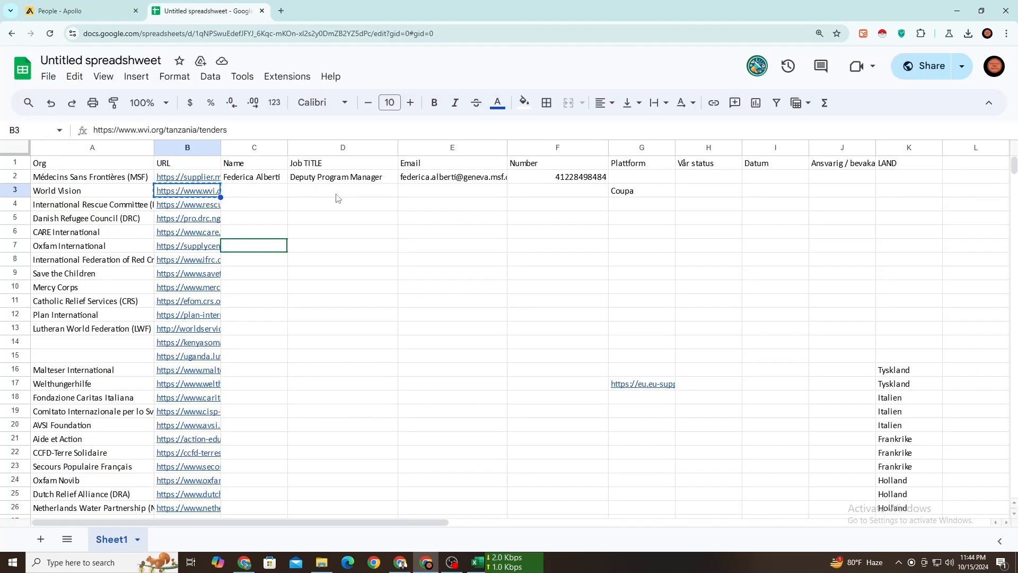
click(400, 195)
key(Return)
key(ctrl+v)
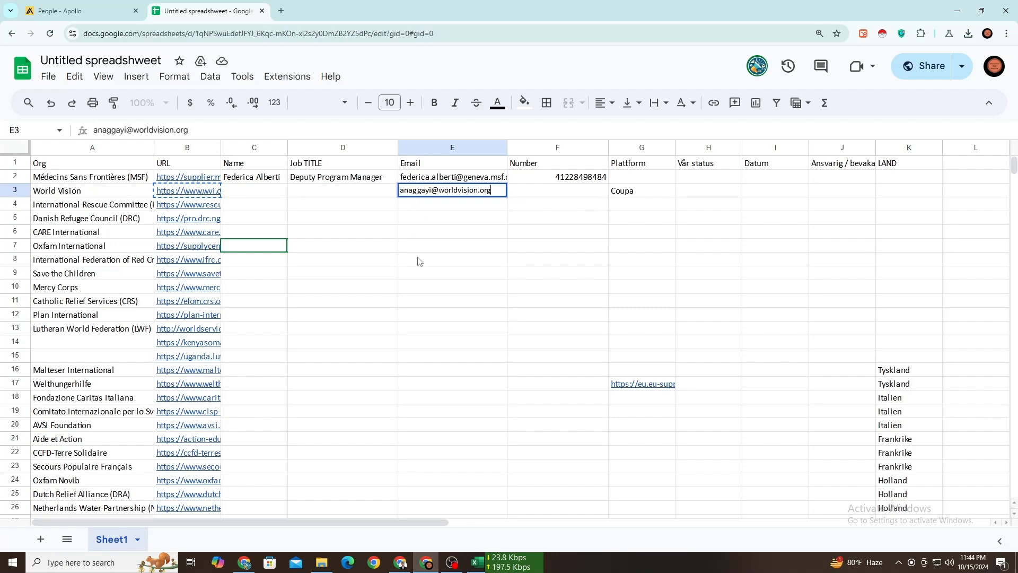
click(416, 260)
Step: Copy the Baltimore Program Manager's full name from Apollo and paste it into cell C3 of the spreadsheet
click(79, 10)
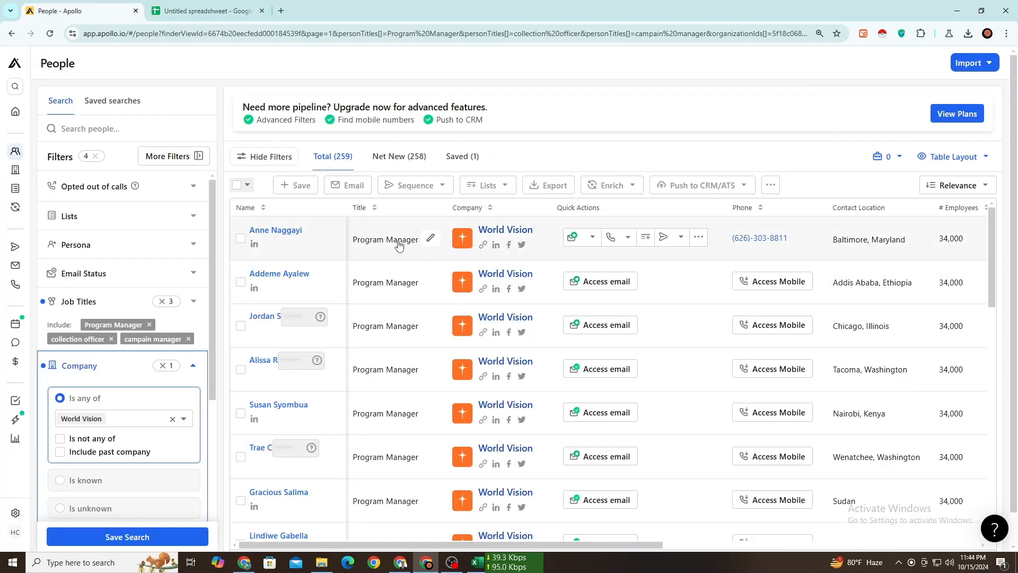
drag(246, 229, 306, 231)
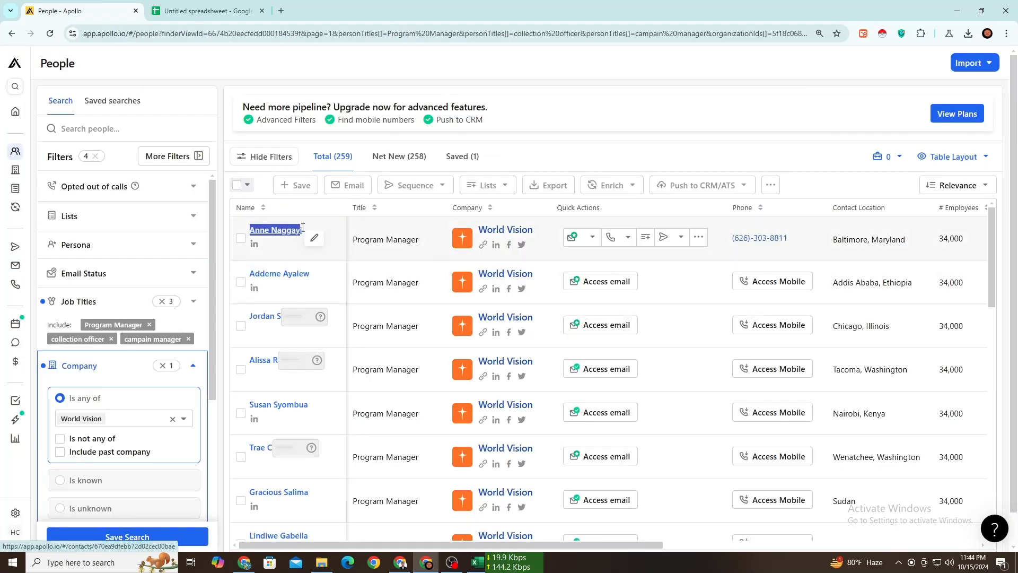
click(190, 7)
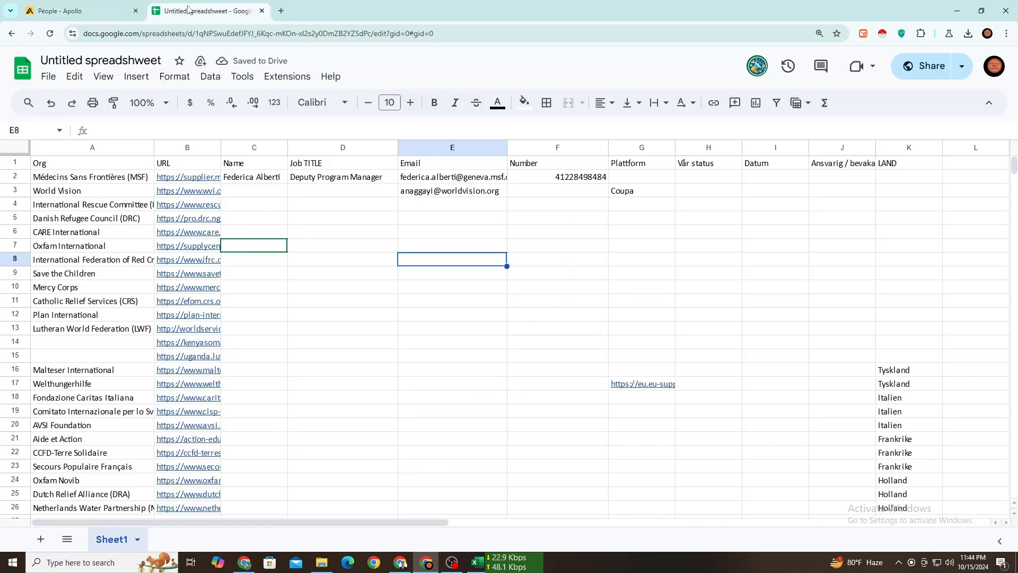
double_click(270, 190)
key(ctrl+v)
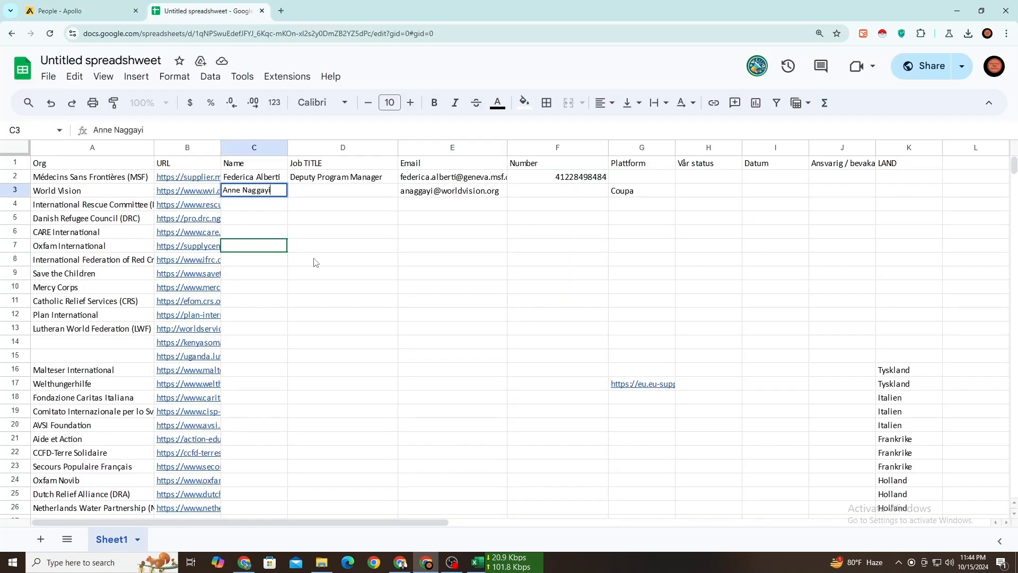
click(318, 271)
Step: Copy the job title Program Manager from the same World Vision contact in Apollo into cell D3 of the spreadsheet
click(74, 11)
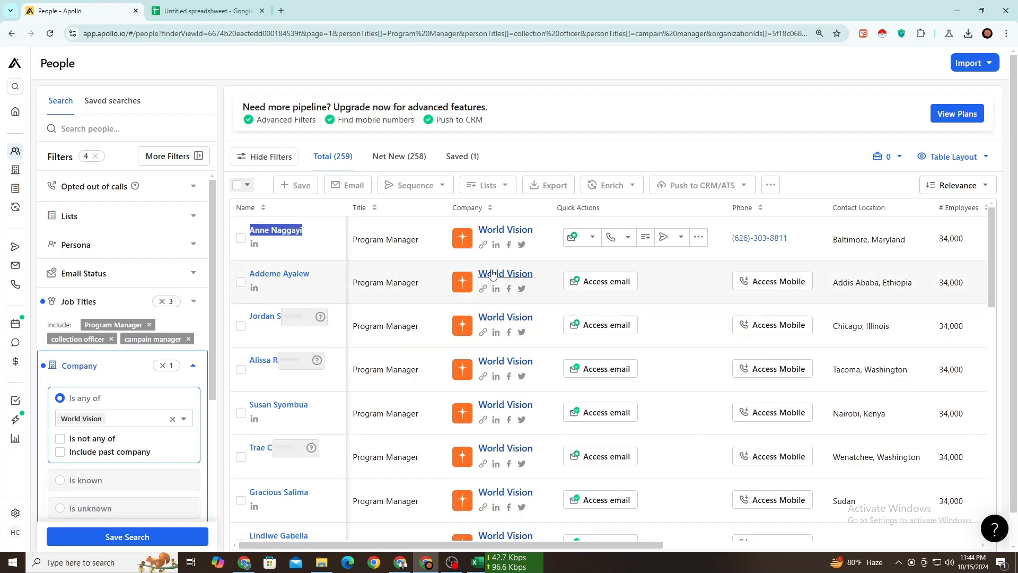
drag(352, 242, 419, 251)
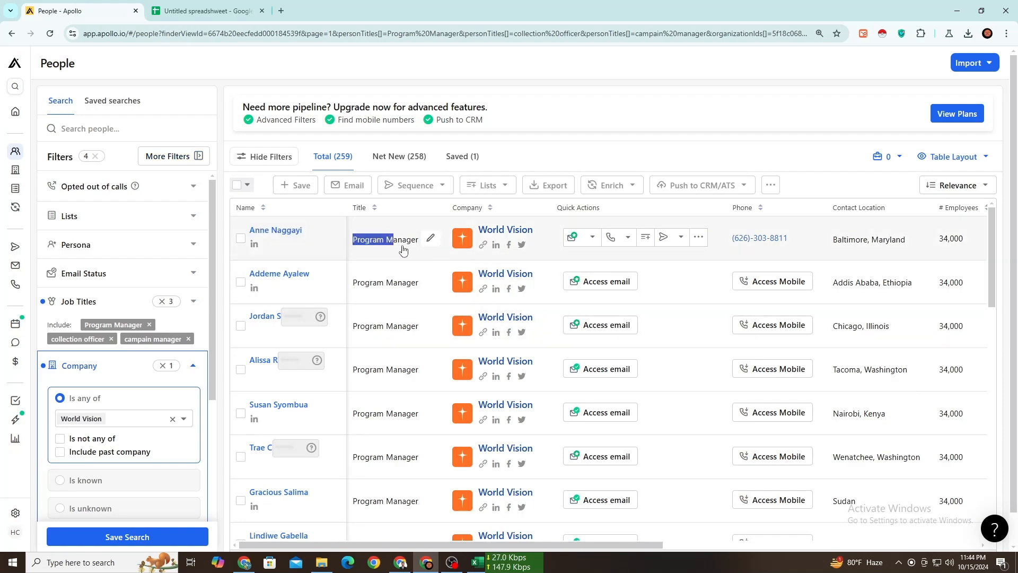
click(207, 10)
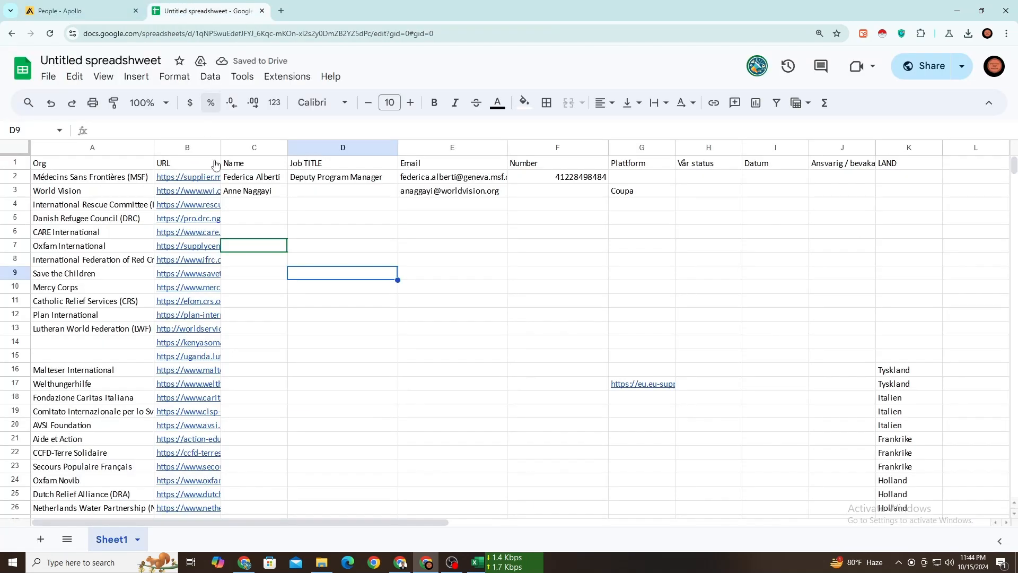
click(312, 191)
key(ctrl+v)
click(318, 249)
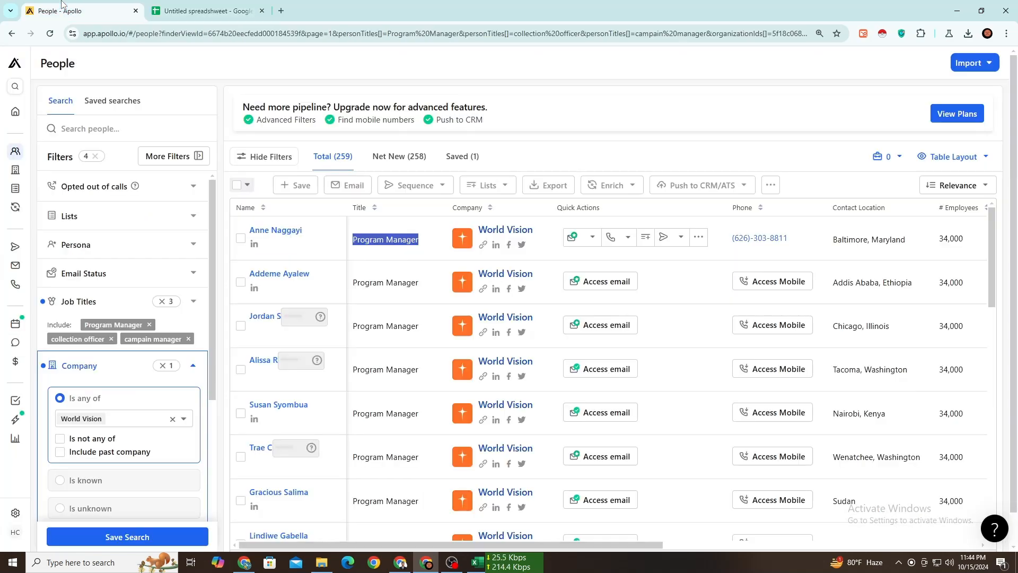
click(79, 11)
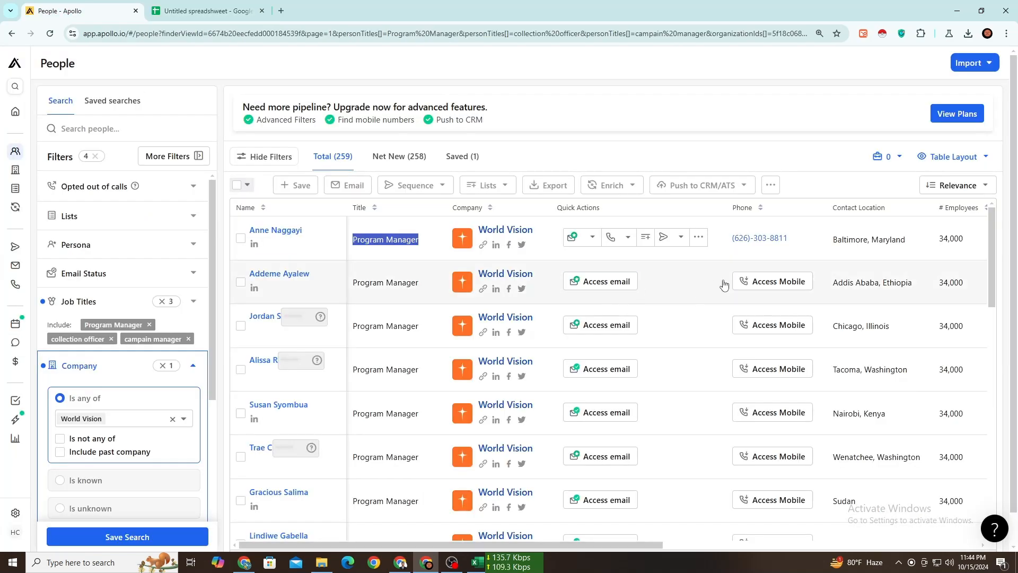
drag(790, 239, 737, 240)
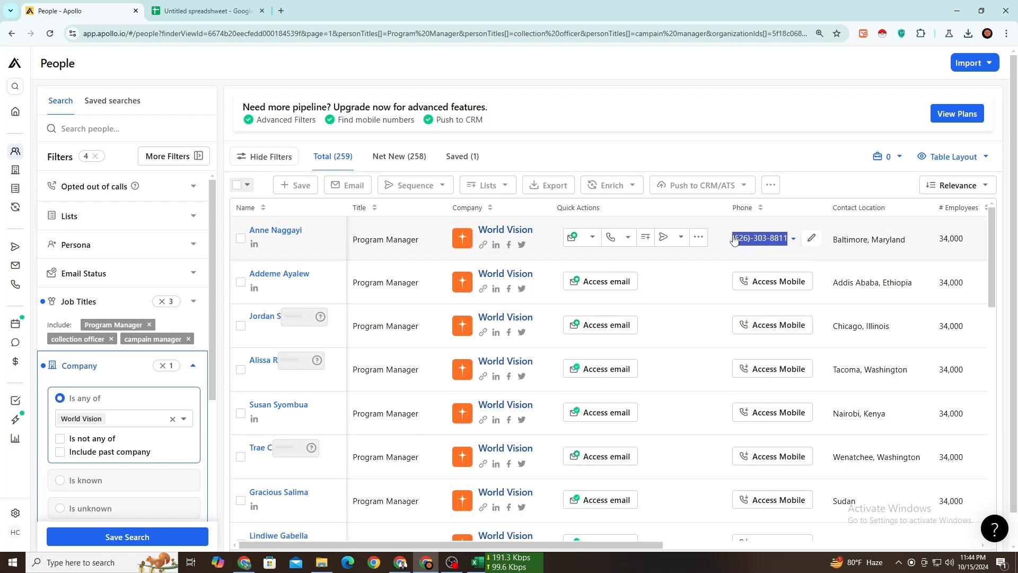
click(207, 11)
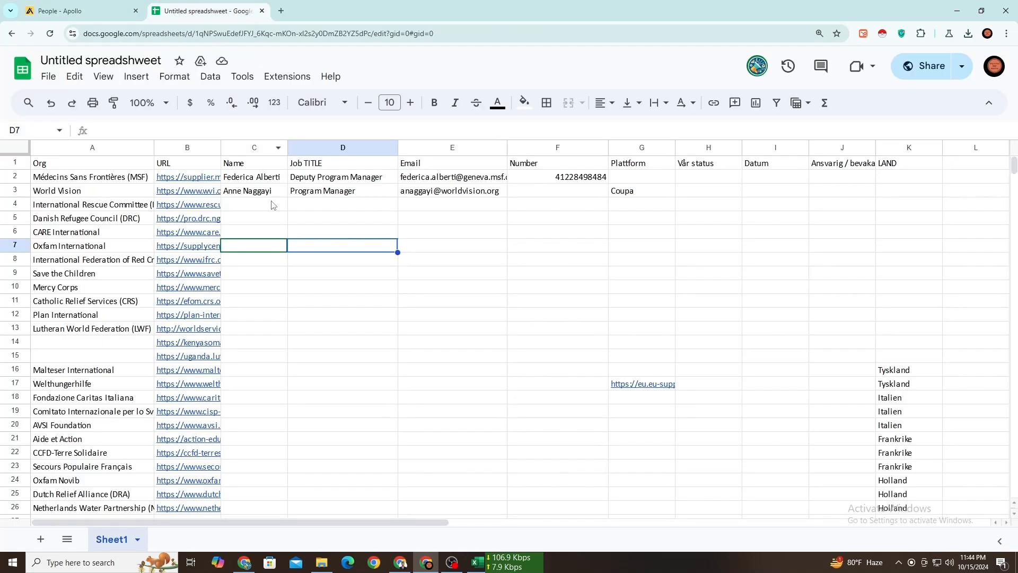
click(545, 196)
double_click(544, 194)
key(ctrl+v)
drag(533, 292, 518, 274)
Step: Remove the extra line break after the phone number in cell F3 of the spreadsheet
click(532, 222)
double_click(534, 212)
key(BackSpace)
key(BackSpace)
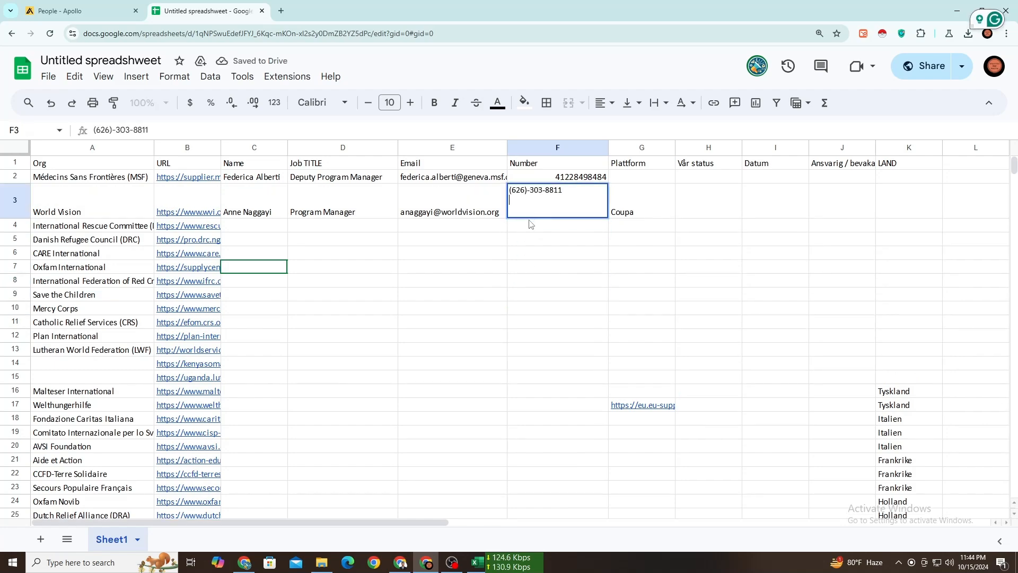
click(533, 322)
Step: Copy the URL in cell B4 and use it in Apollo to replace the World Vision company filter with International Rescue Committee
click(194, 208)
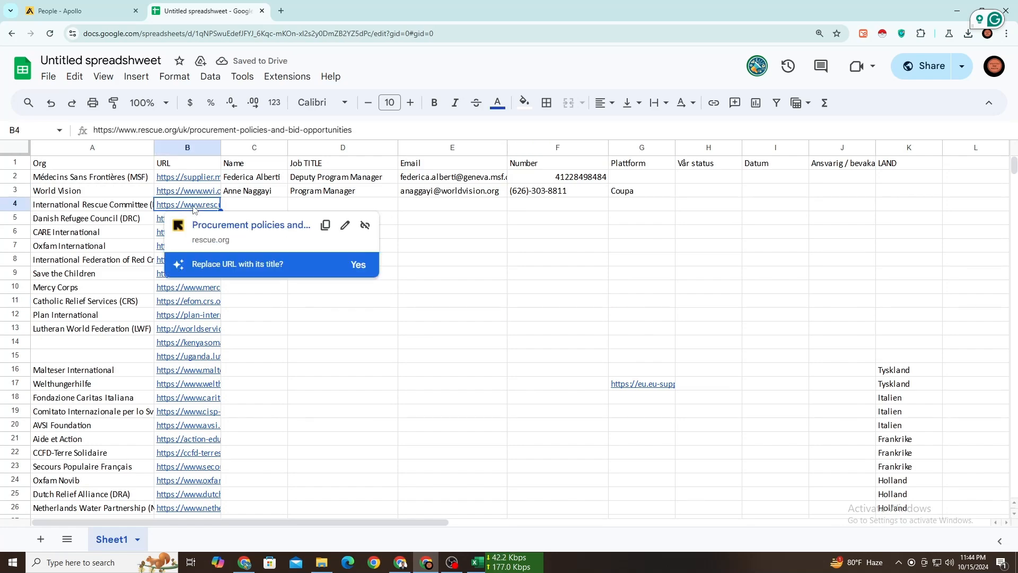
click(95, 11)
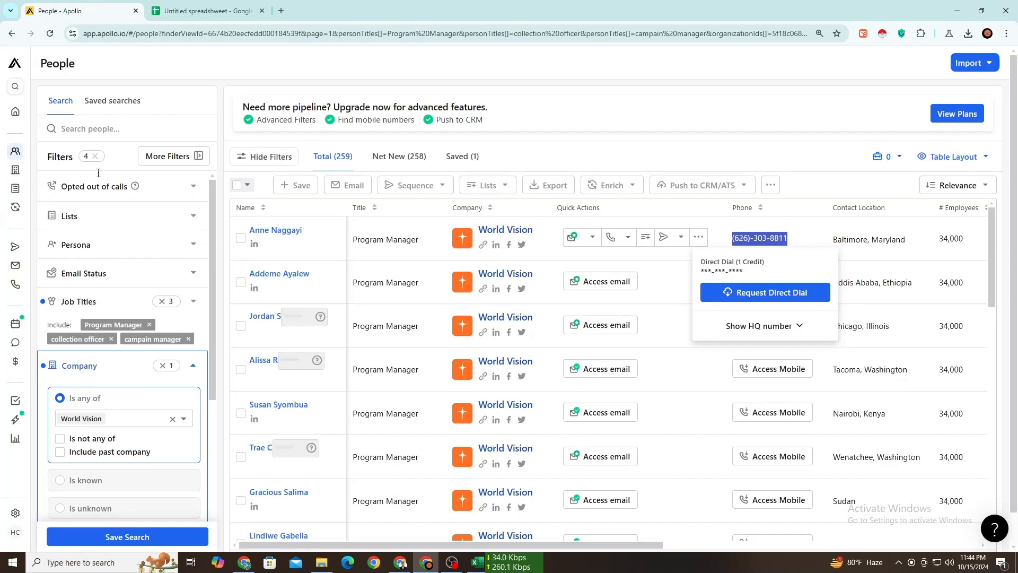
click(112, 419)
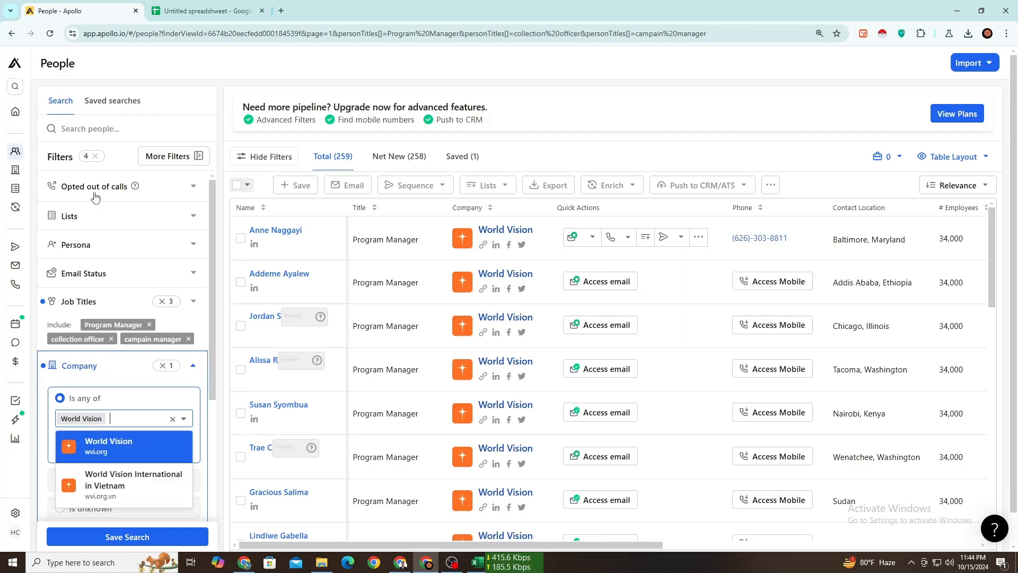
key(BackSpace)
scroll(128, 280, down, 1)
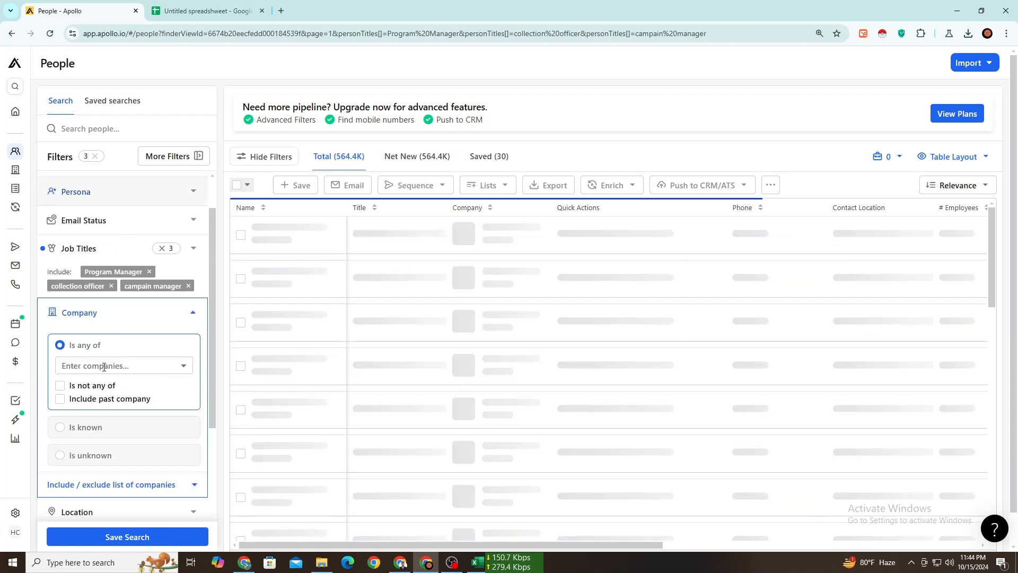
click(106, 371)
key(ctrl+v)
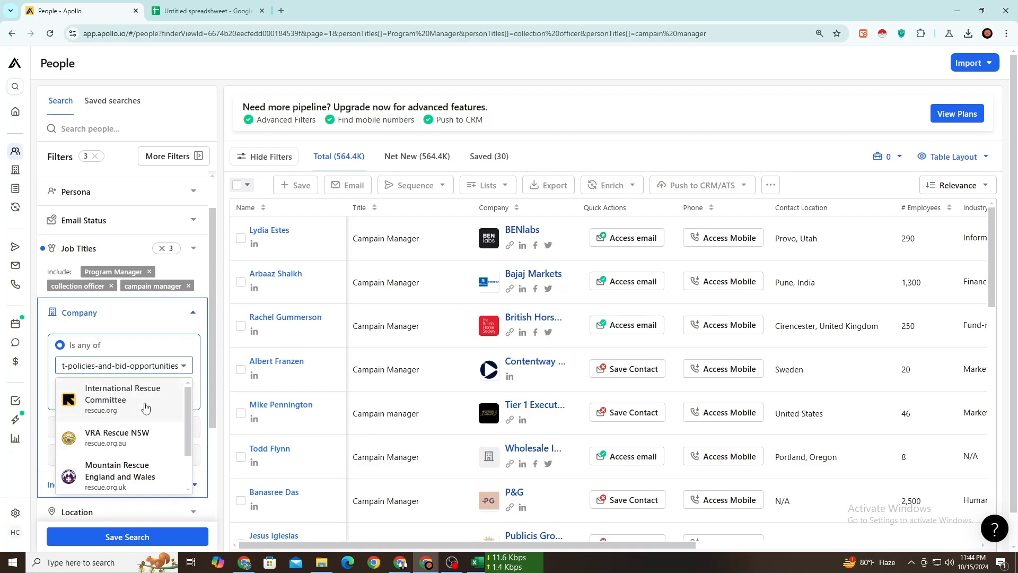
click(106, 404)
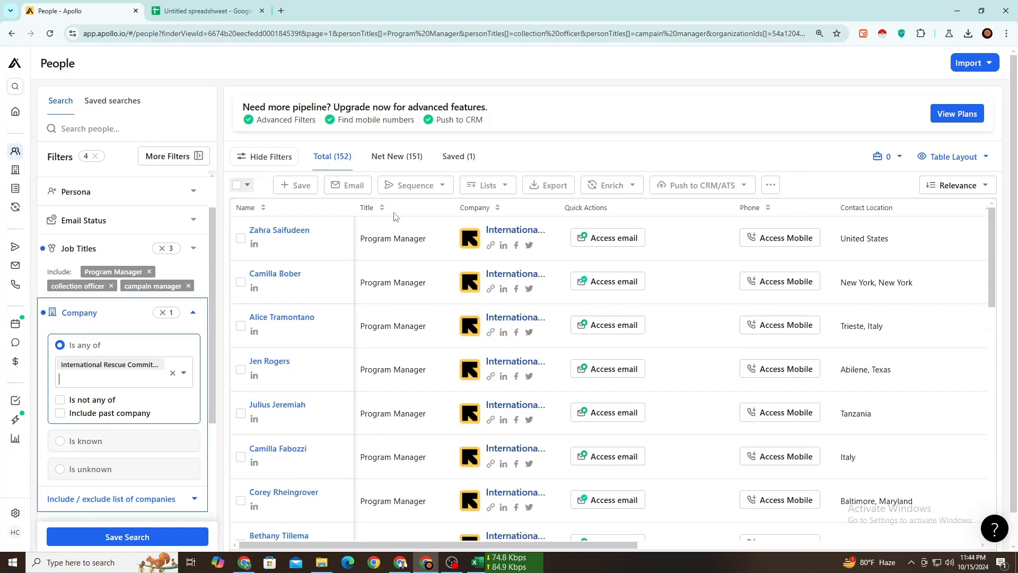
Step: Reveal and copy the email of the Program Manager in New York, and paste it into cell E4 of the spreadsheet
click(608, 287)
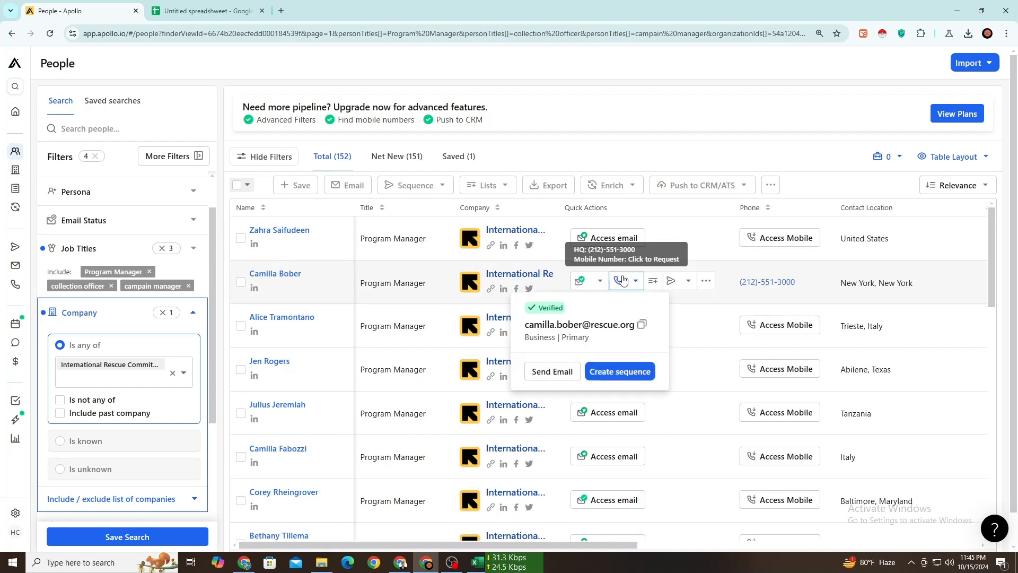
click(641, 326)
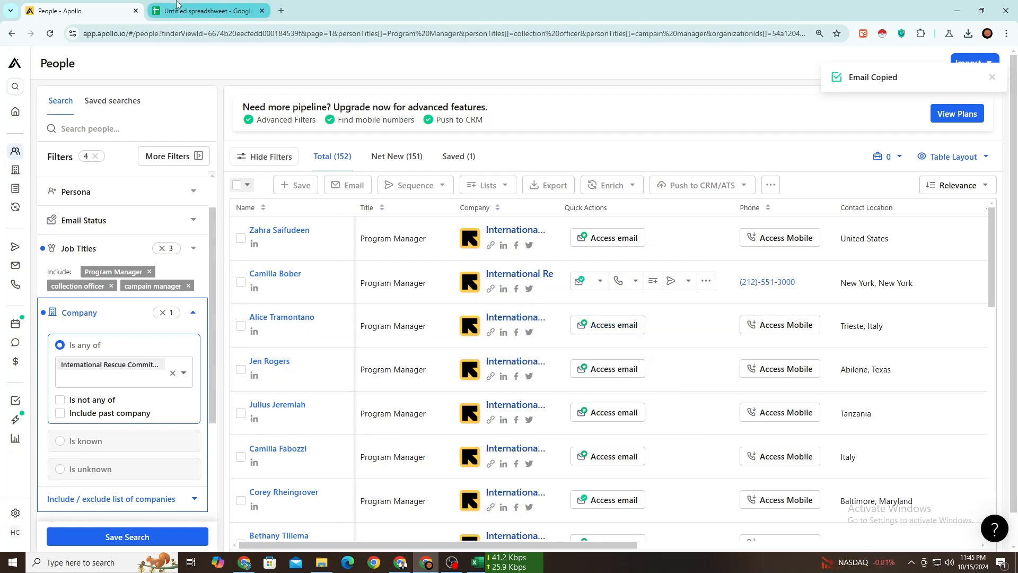
click(207, 10)
click(451, 208)
key(ctrl+v)
click(454, 274)
click(79, 11)
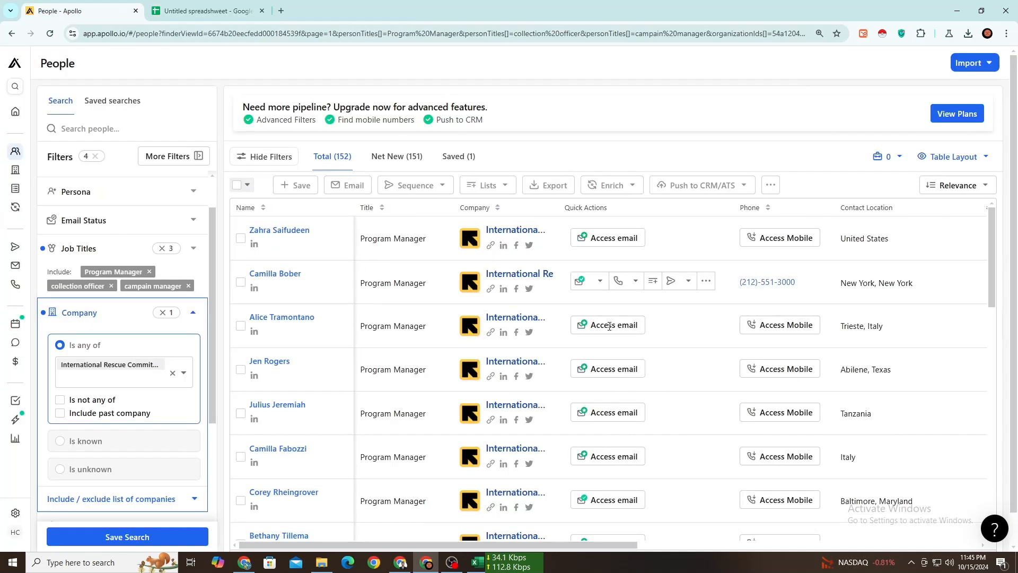
drag(795, 282, 740, 282)
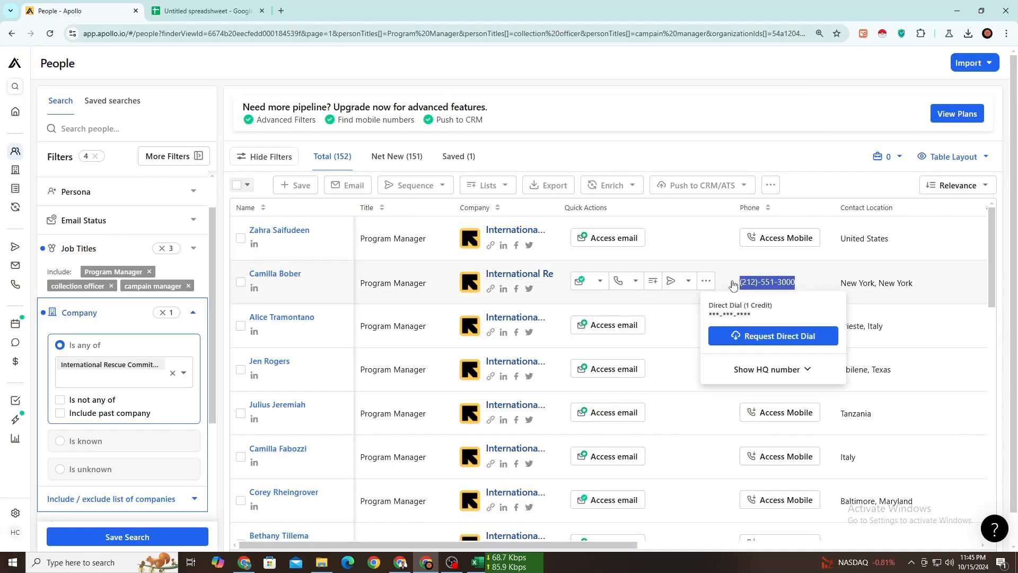
click(201, 6)
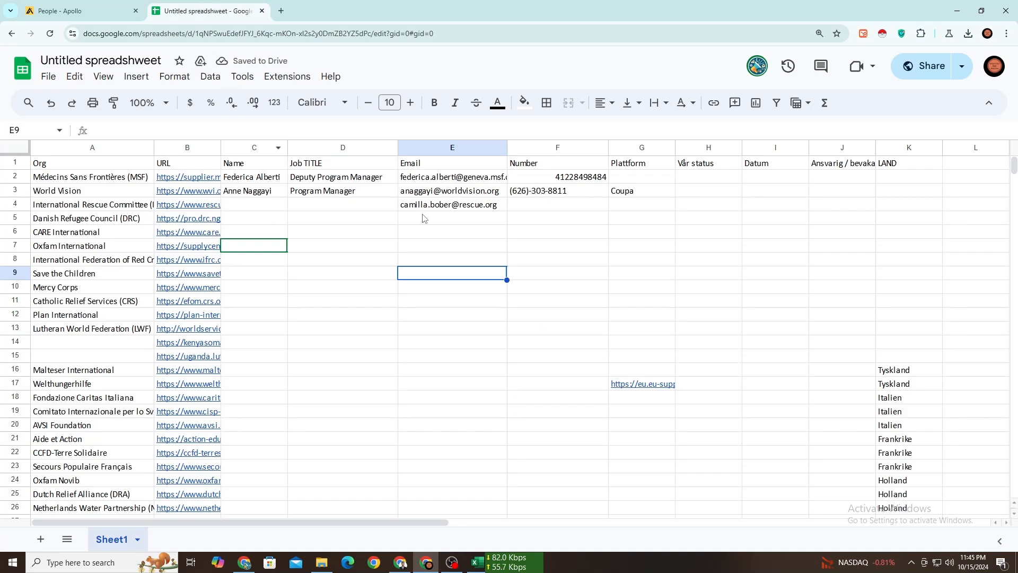
click(546, 212)
key(ctrl+v)
click(519, 277)
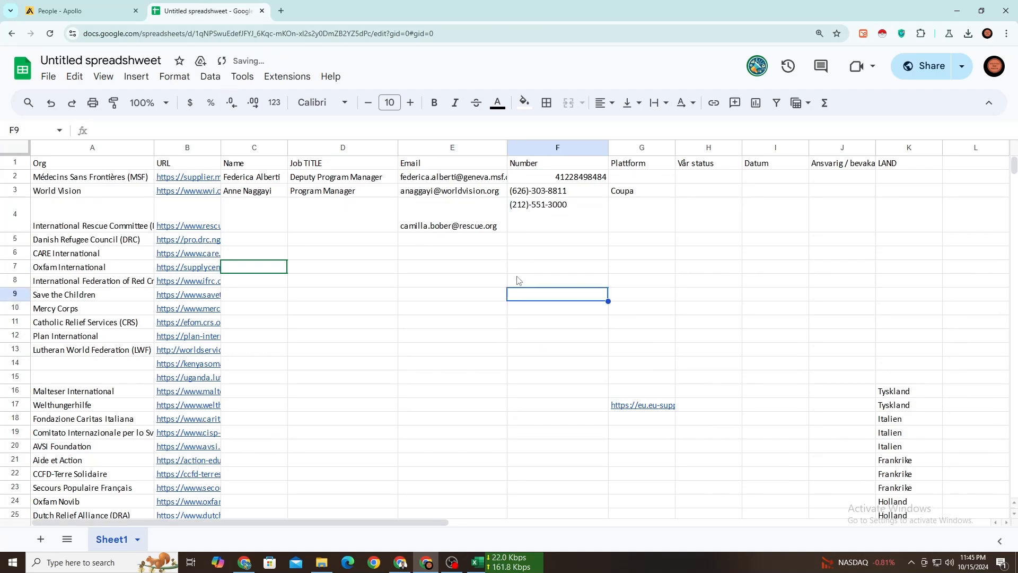
Step: Delete the trailing line break from the phone number in cell F4 of the International Rescue Committee row
click(520, 224)
double_click(520, 224)
key(BackSpace)
drag(525, 311, 526, 316)
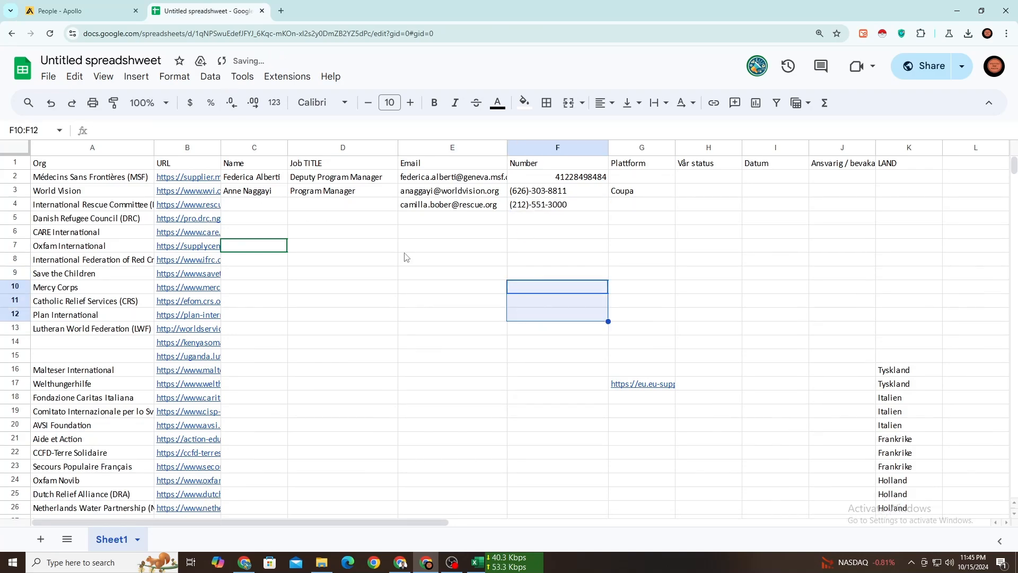
Step: Copy the New York Program Manager's full name from Apollo and paste it into cell C4 of the spreadsheet
click(71, 5)
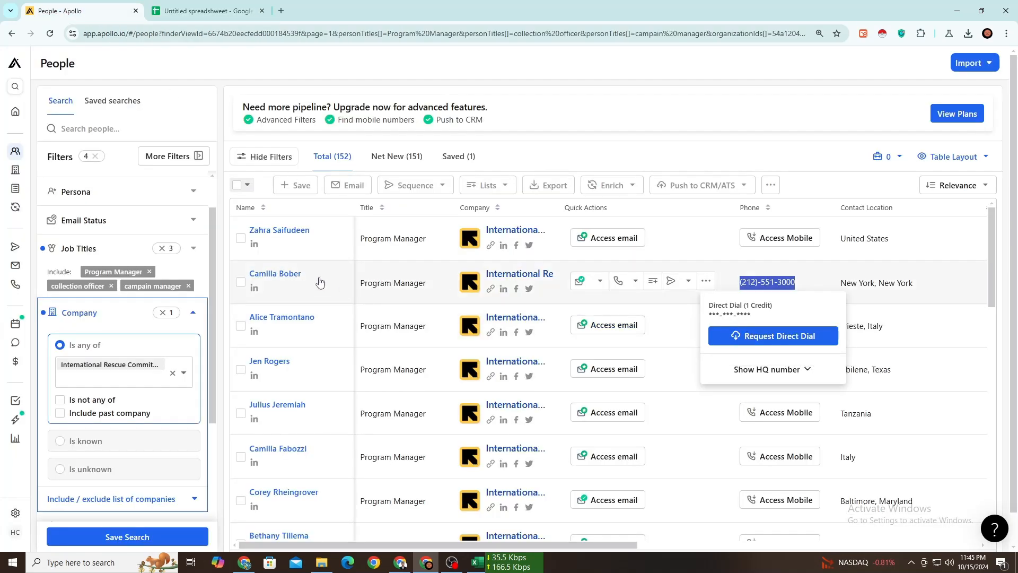
drag(246, 273, 302, 274)
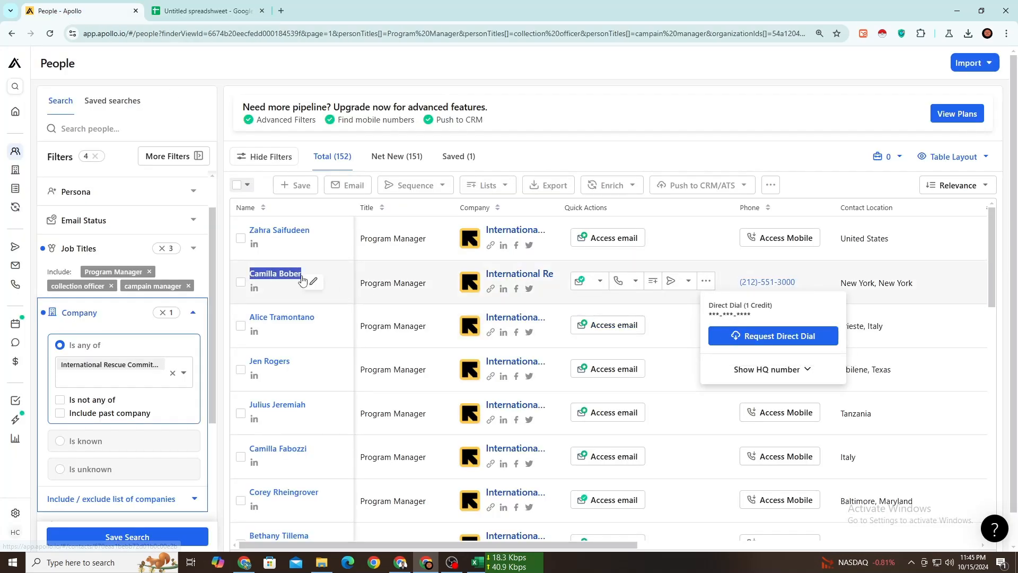
click(207, 10)
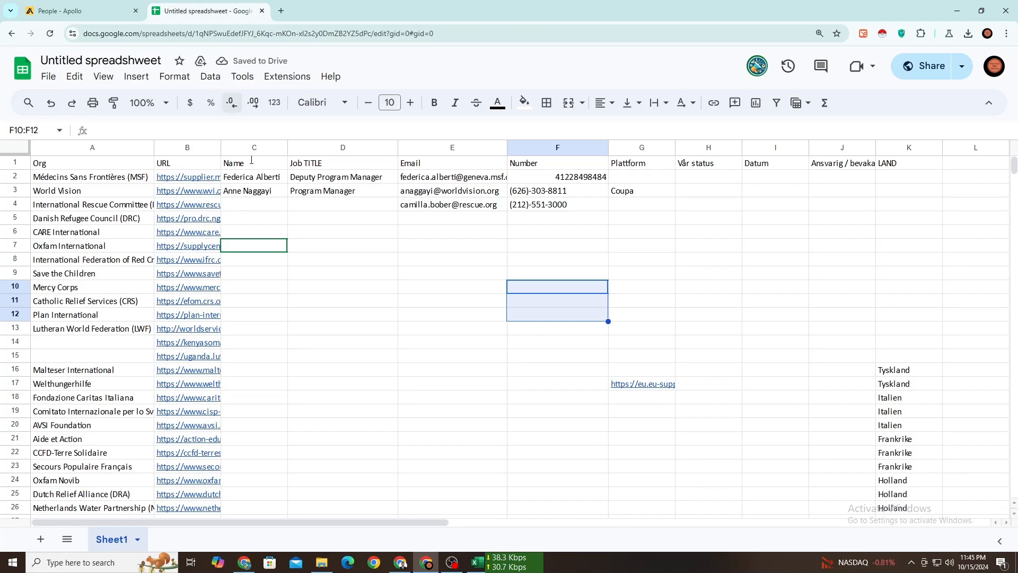
click(266, 209)
key(ctrl+v)
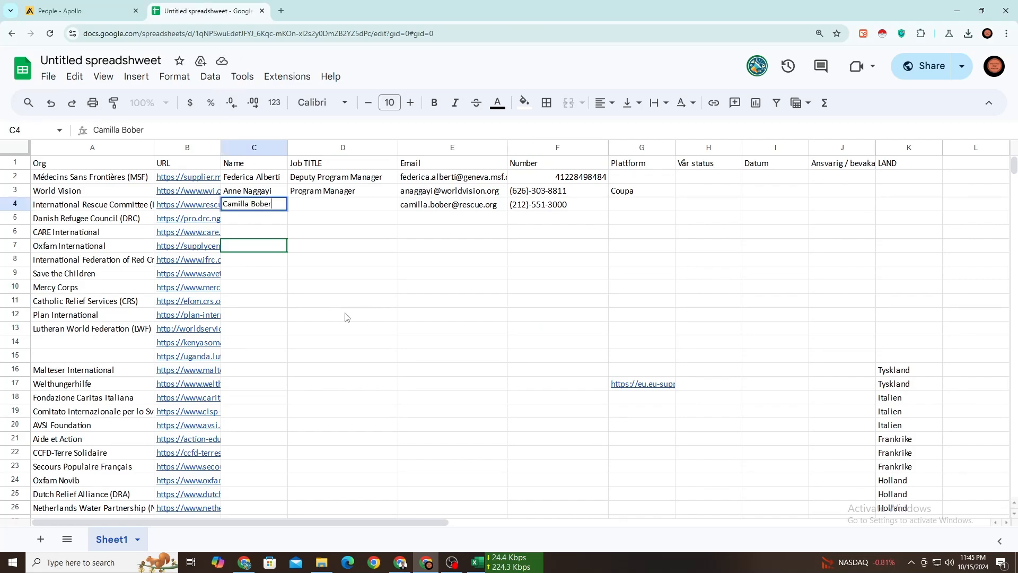
click(345, 314)
Step: Copy the job title Program Manager from the same International Rescue Committee contact in Apollo into cell D4 of the spreadsheet
click(90, 11)
drag(359, 284, 426, 293)
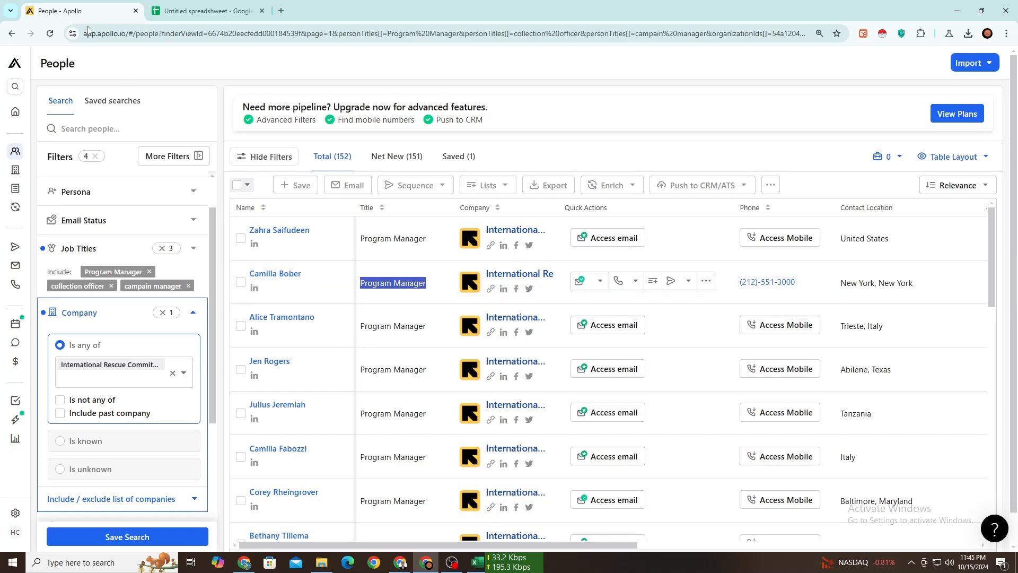
click(202, 5)
double_click(302, 207)
key(ctrl+v)
click(322, 264)
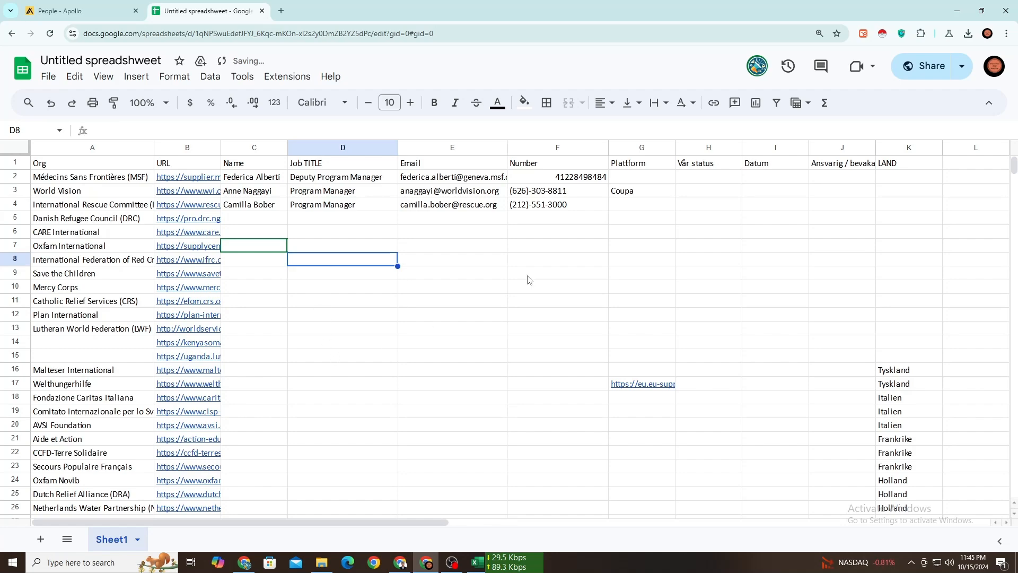
Step: Left-align the entire Number column F in the spreadsheet
click(563, 150)
click(605, 103)
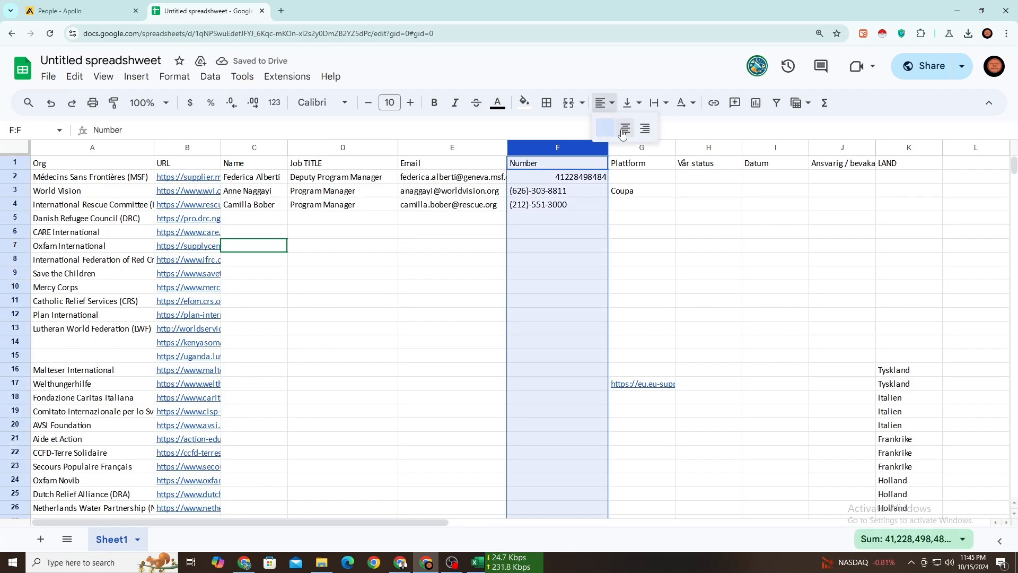
click(644, 128)
click(602, 103)
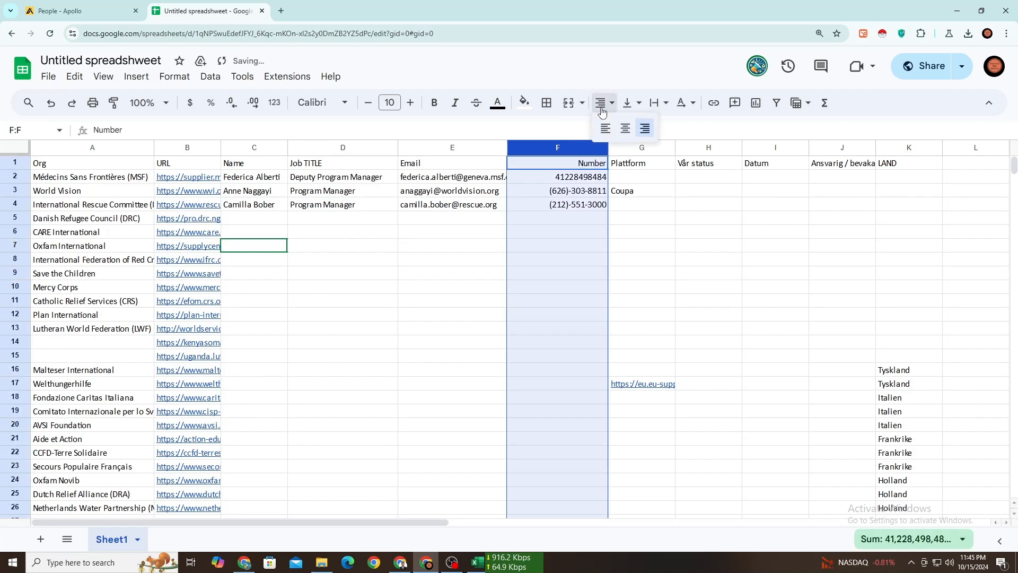
click(605, 128)
click(501, 300)
scroll(272, 233, down, 1)
scroll(272, 233, up, 1)
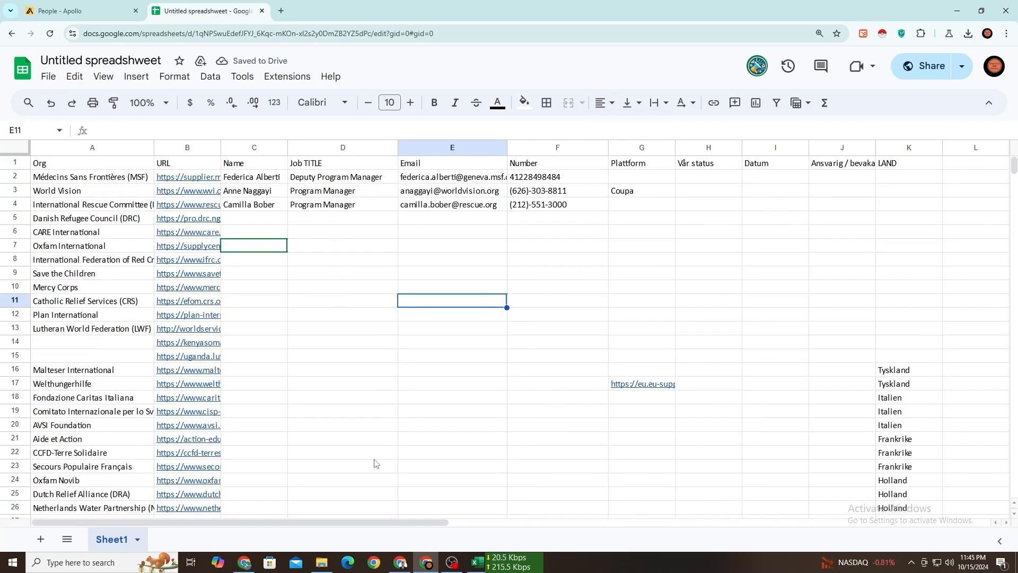
Step: Switch to the Fiverr inbox and read the client's follow-up message of Oct 14, 6:35 PM about further job titles on the same list
click(401, 562)
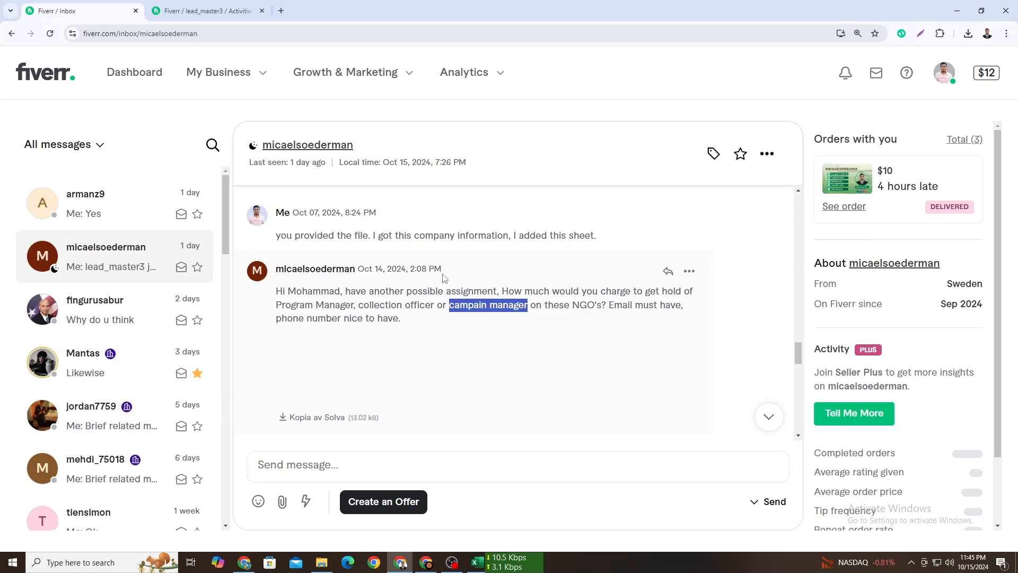
click(960, 140)
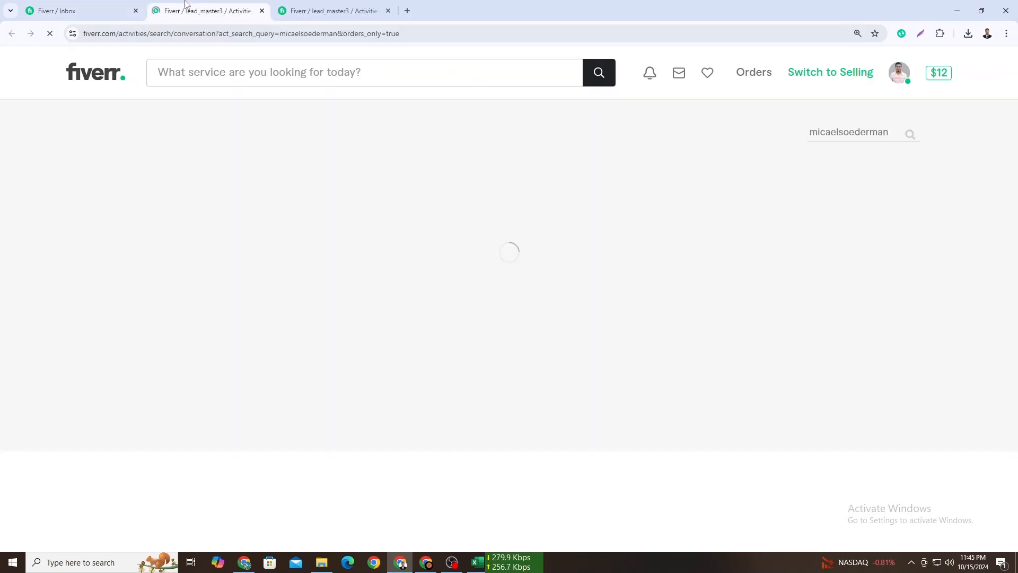
click(81, 5)
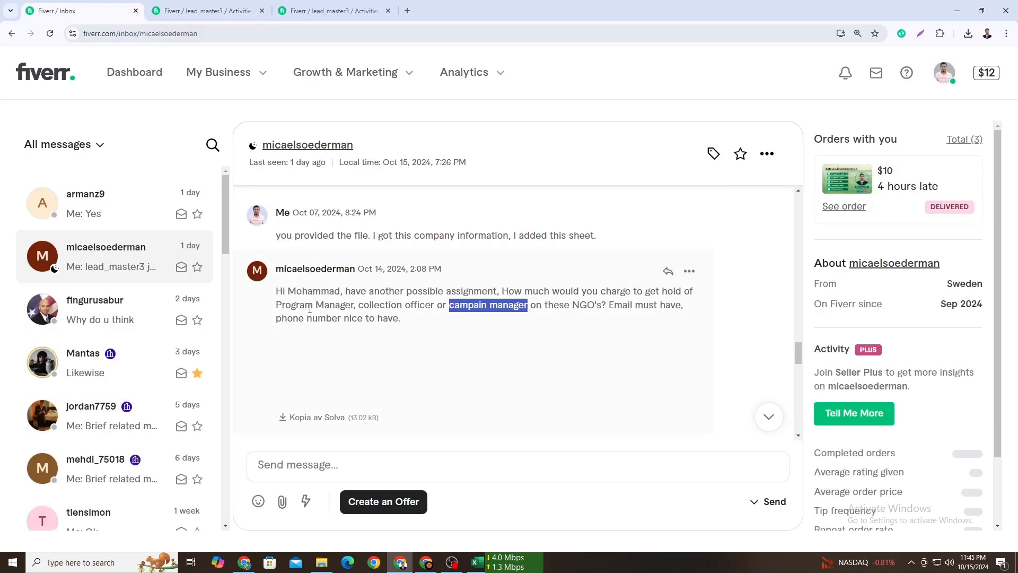
scroll(530, 277, down, 8)
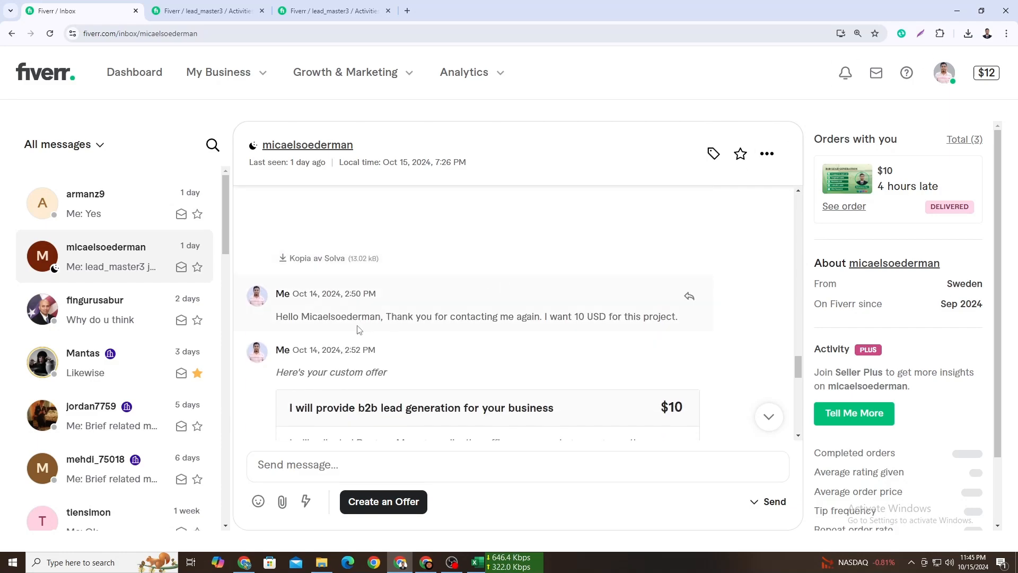
scroll(279, 280, down, 5)
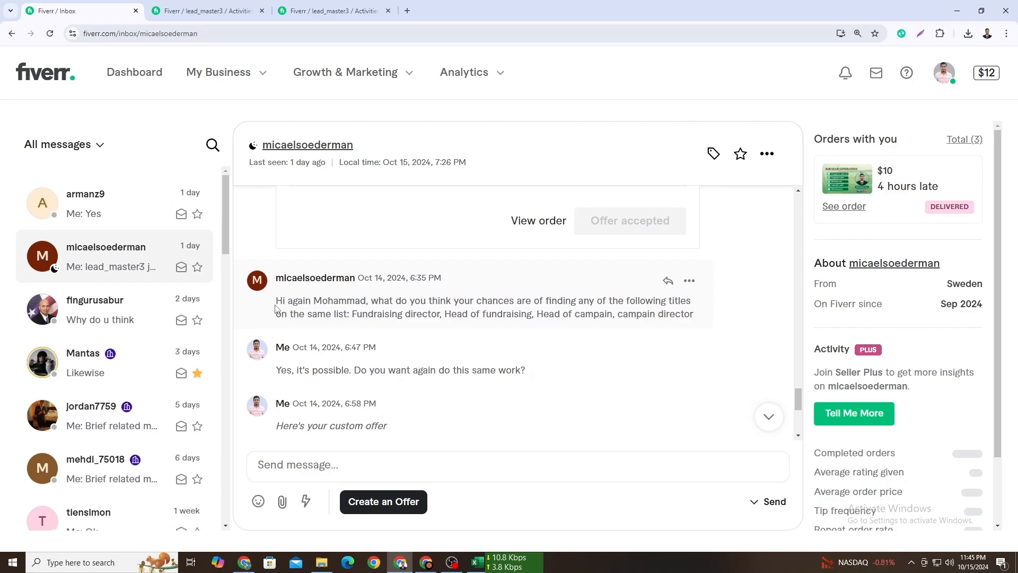
drag(276, 307, 373, 307)
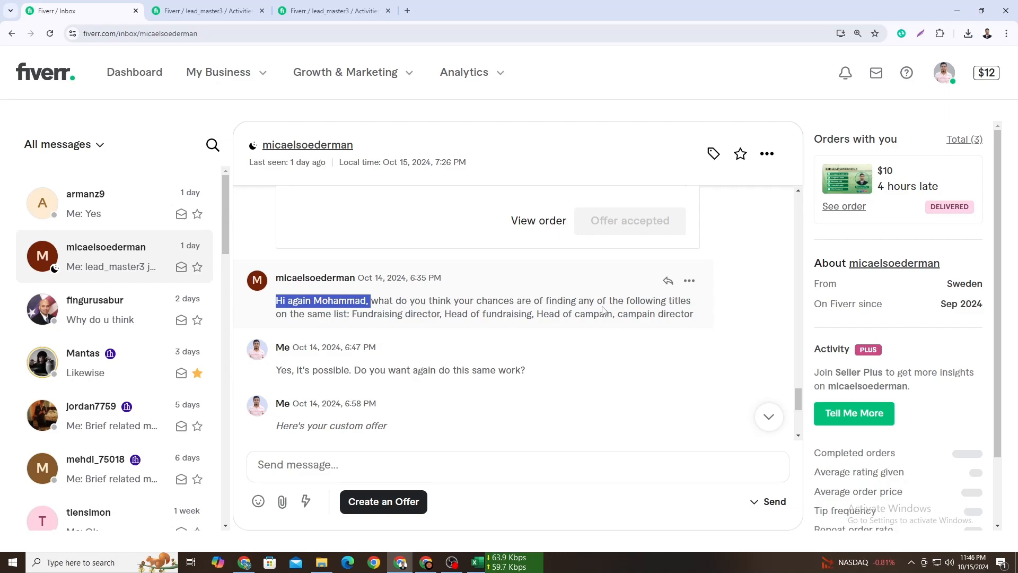
click(627, 312)
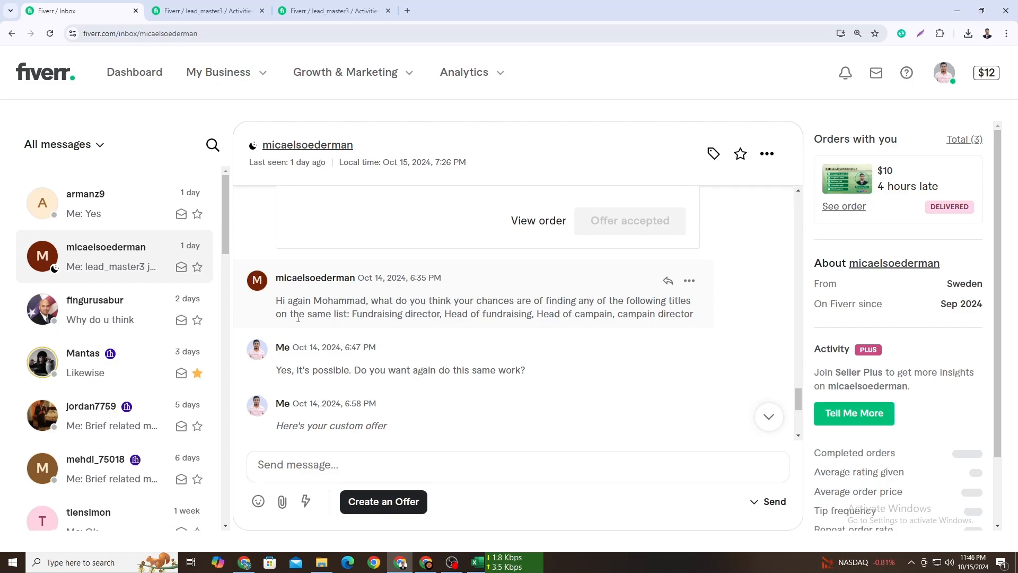
drag(334, 316, 276, 315)
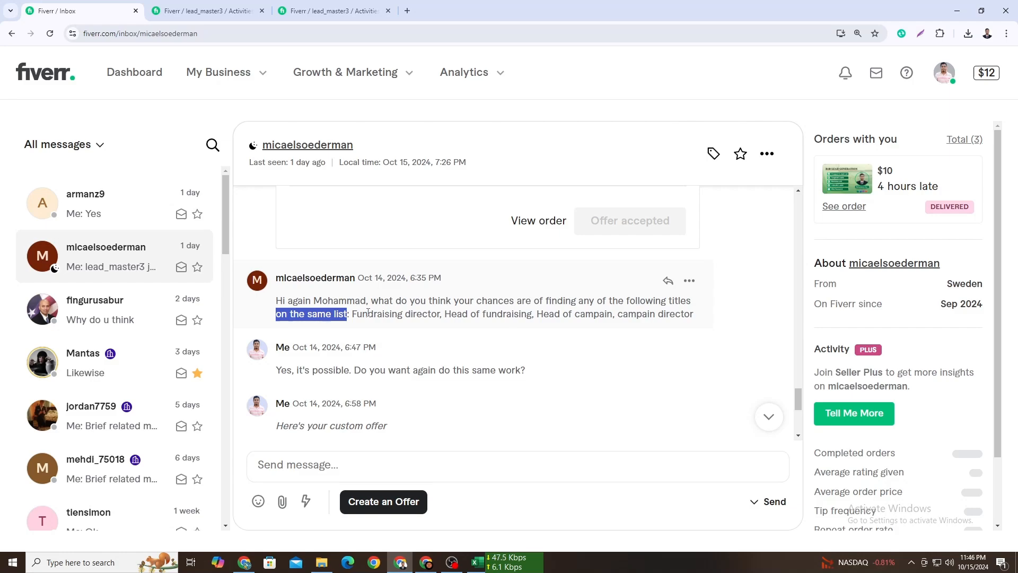
drag(352, 315, 688, 317)
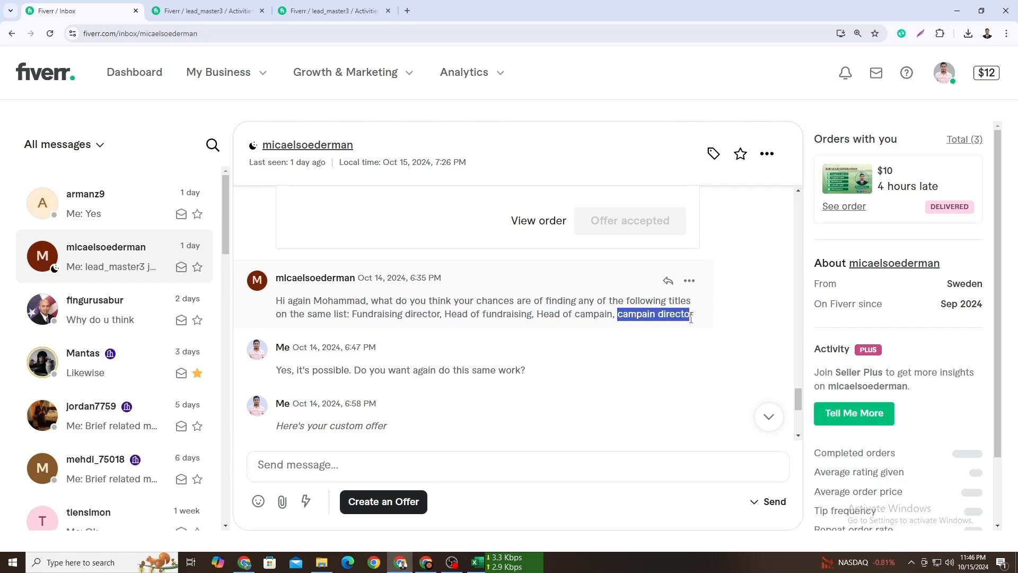
Step: Read the custom offer of Oct 14, 6:58 PM in the client's conversation and review the totals in the list of orders with this client
scroll(557, 342, down, 4)
drag(267, 240, 726, 410)
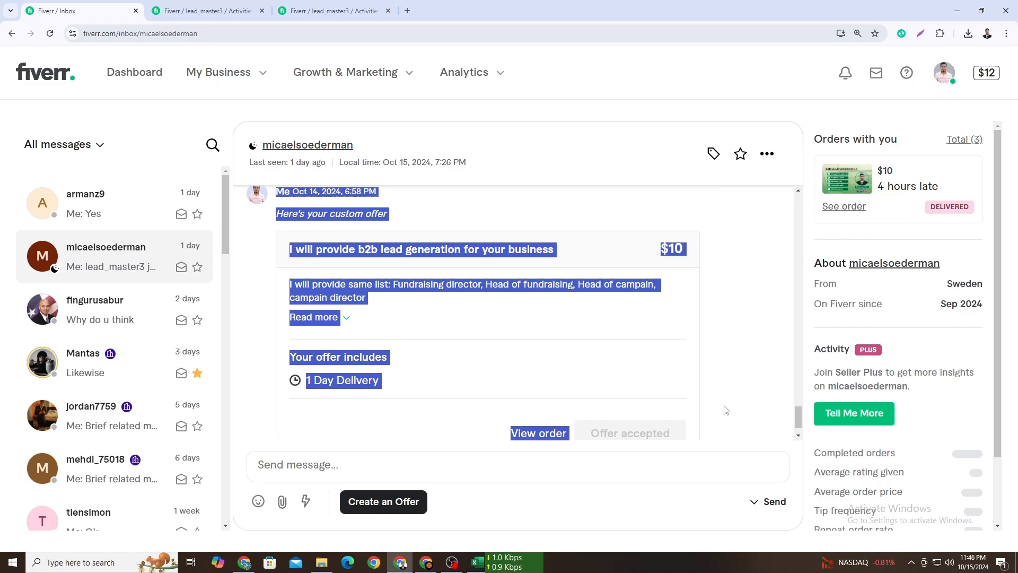
click(207, 10)
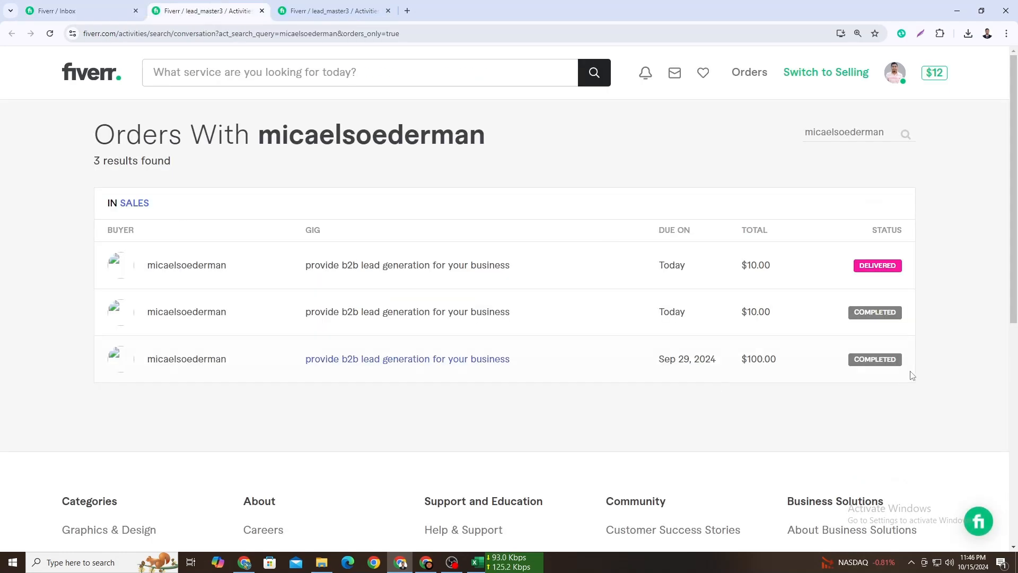
drag(786, 308, 741, 313)
drag(786, 264, 740, 266)
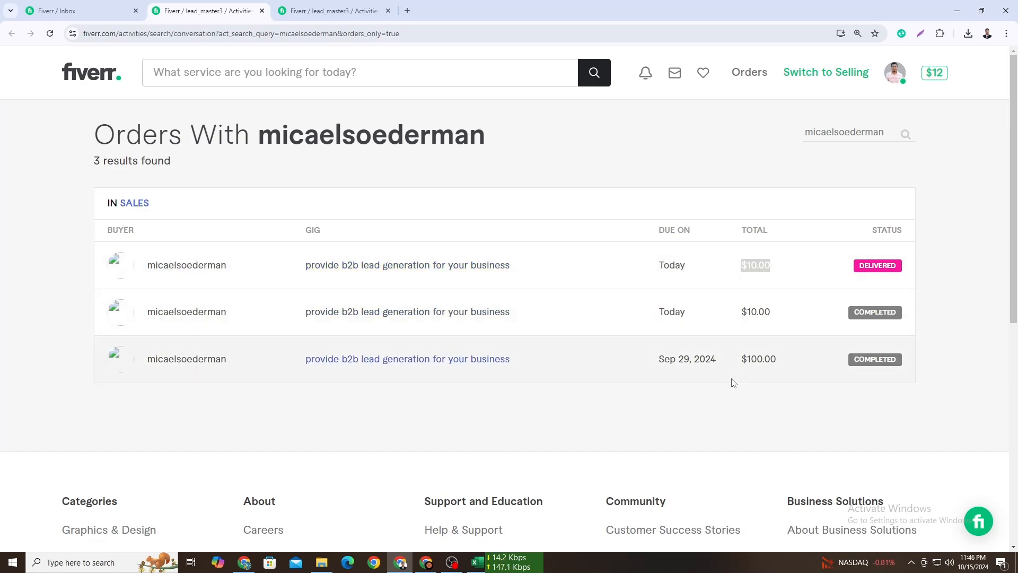
key(ctrl+plus)
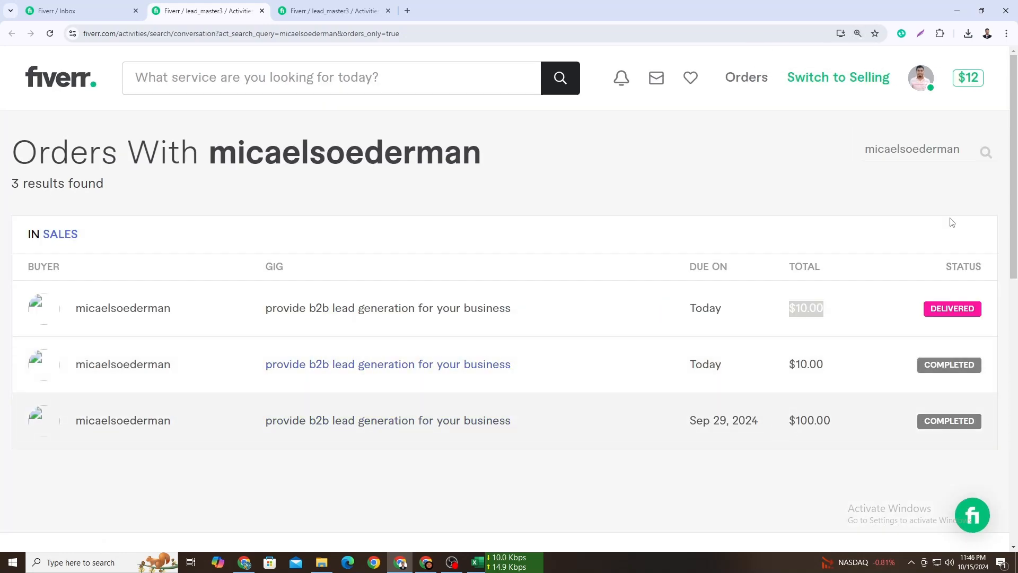
Step: Capture the orders list with Lightshot, outline the due date and total of all three orders with red rectangles, and close the capture unsaved
click(920, 33)
drag(4, 99, 1001, 476)
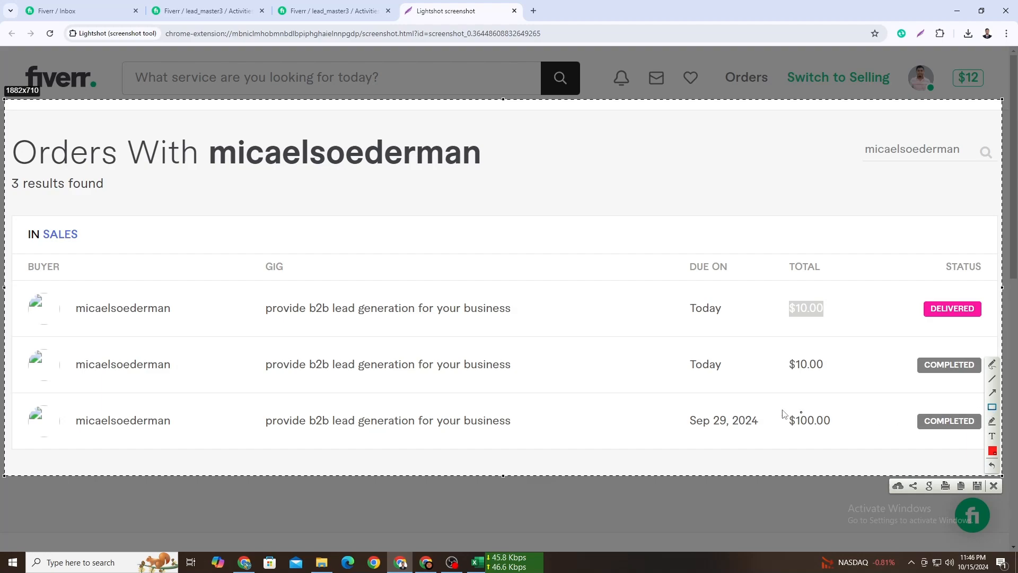
drag(669, 399, 882, 449)
drag(666, 348, 857, 381)
drag(649, 290, 855, 336)
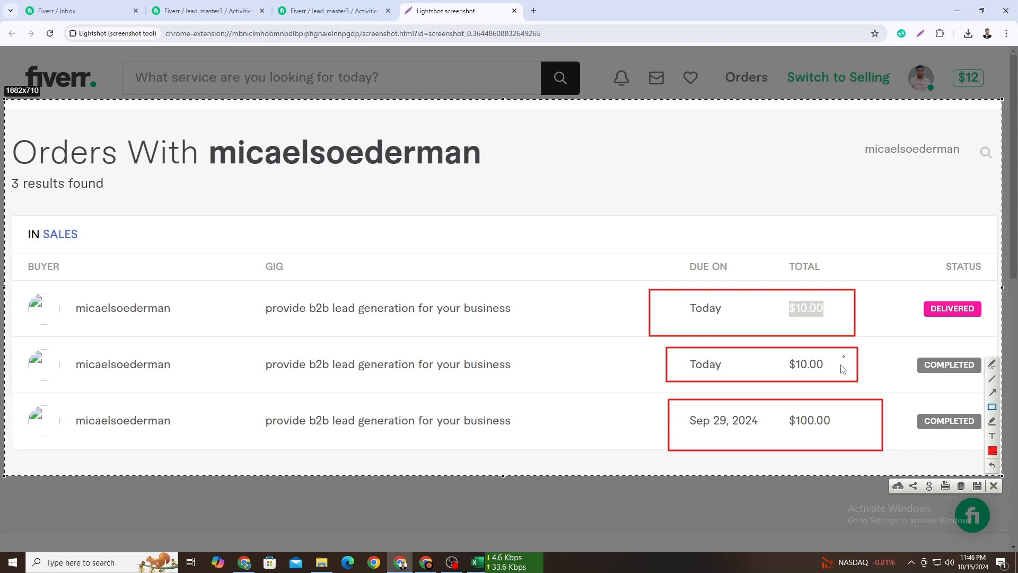
click(994, 486)
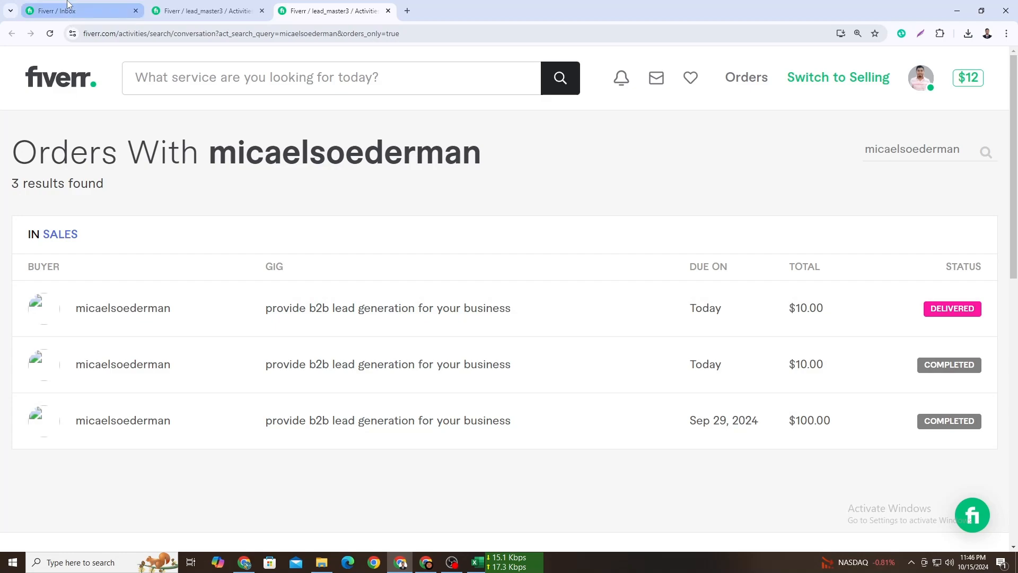
mouse_move(66, 4)
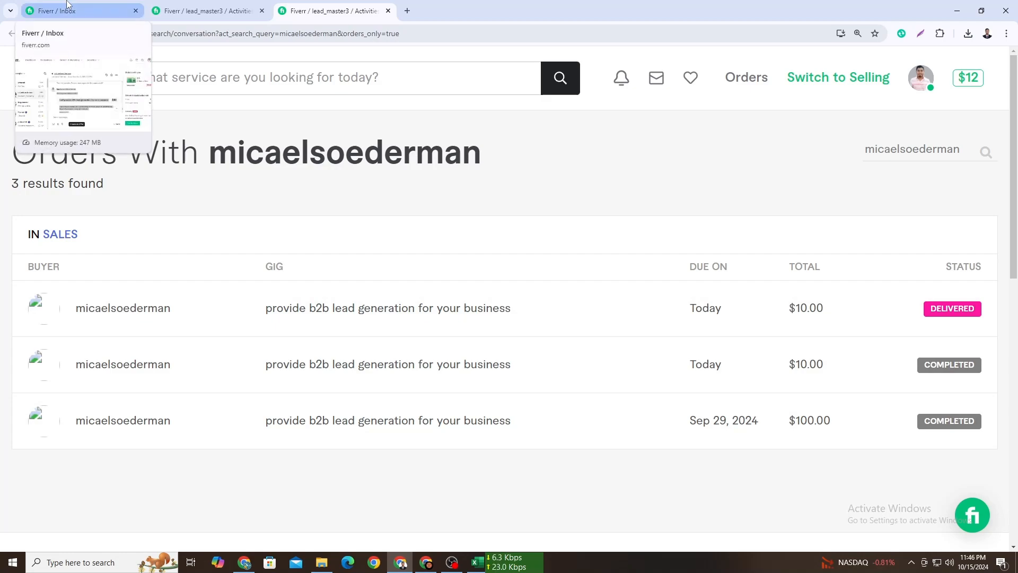